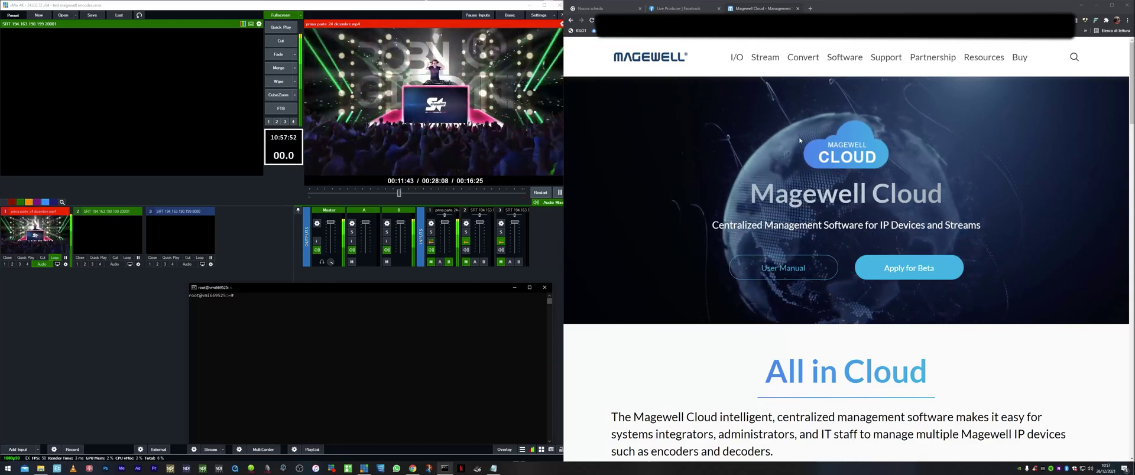
Look through the Magewell Cloud product page, examining SRT streaming, protocol conversion and the supported deployment platforms.
{"action": "scroll", "coordinate": [863, 157], "scroll_direction": "down", "scroll_amount": 4}
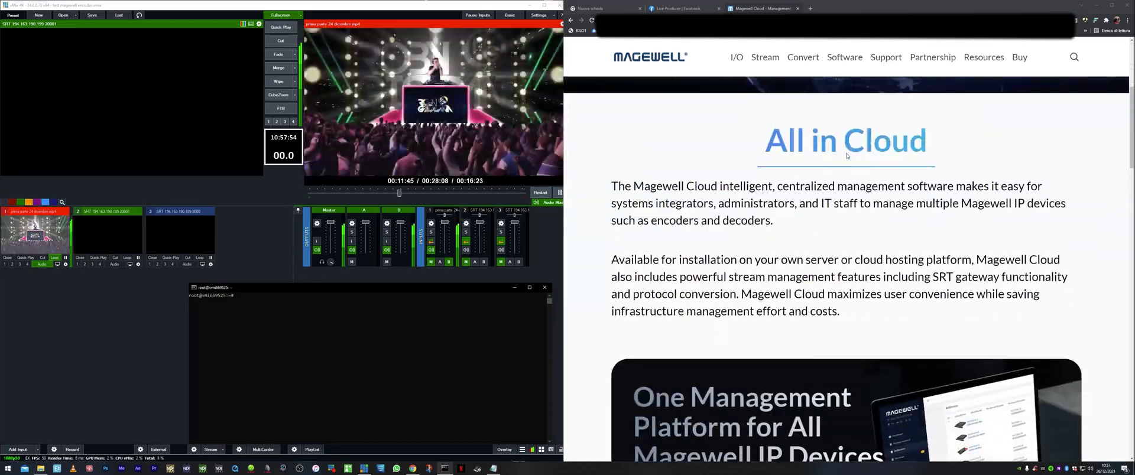
{"action": "scroll", "coordinate": [850, 157], "scroll_direction": "down", "scroll_amount": 10}
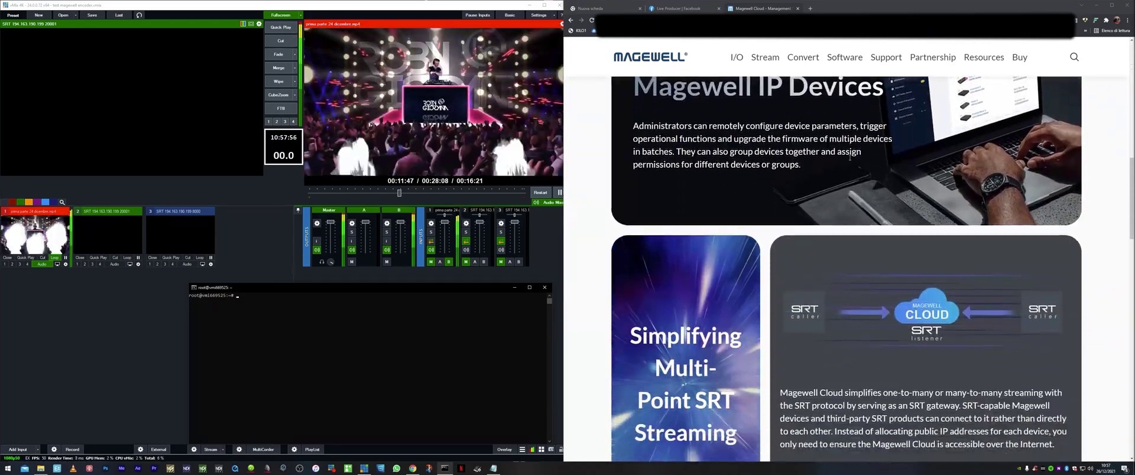
{"action": "scroll", "coordinate": [848, 158], "scroll_direction": "down", "scroll_amount": 3}
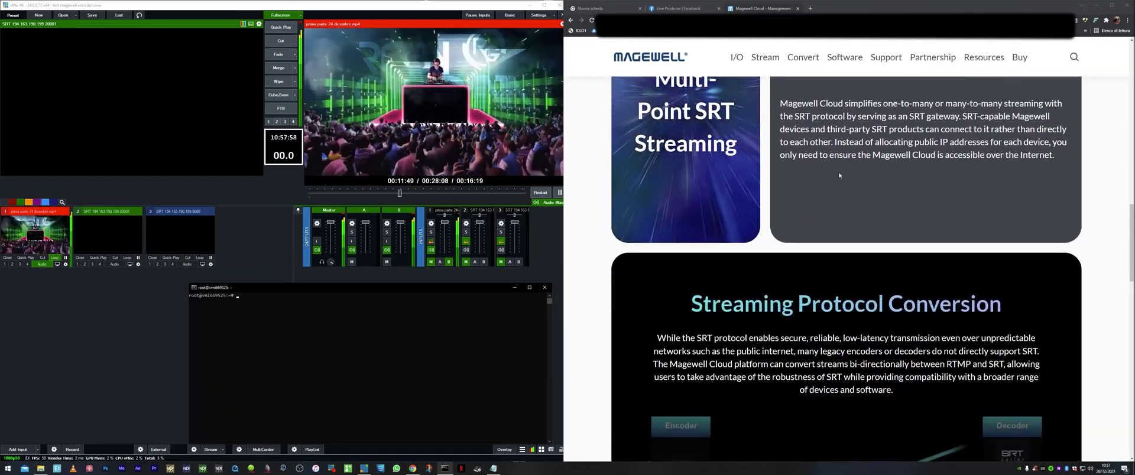
{"action": "scroll", "coordinate": [839, 176], "scroll_direction": "up", "scroll_amount": 6}
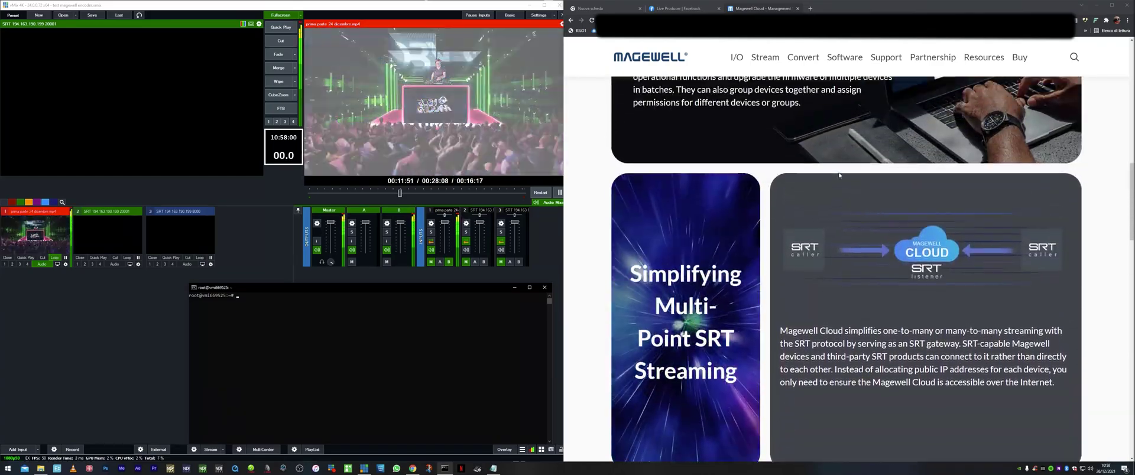
{"action": "scroll", "coordinate": [840, 176], "scroll_direction": "down", "scroll_amount": 6}
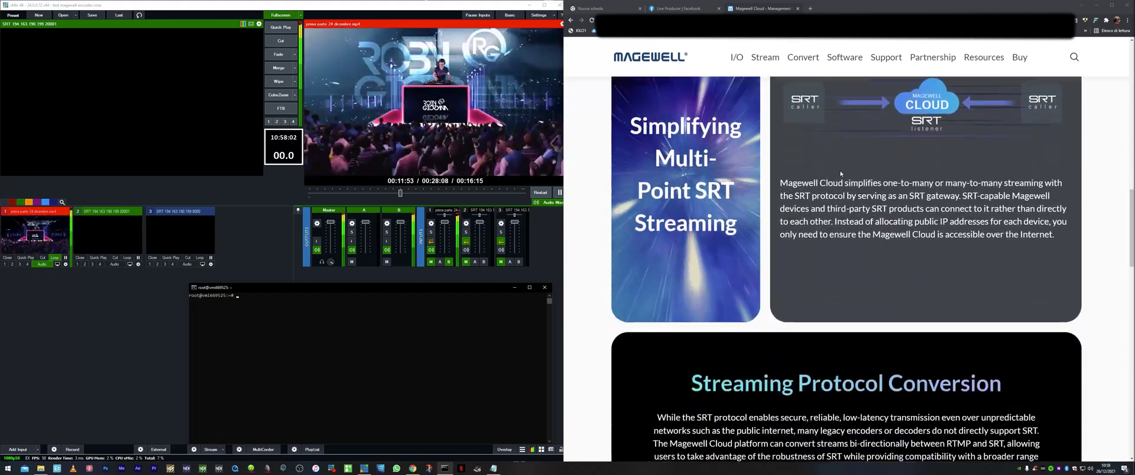
{"action": "scroll", "coordinate": [840, 174], "scroll_direction": "down", "scroll_amount": 5}
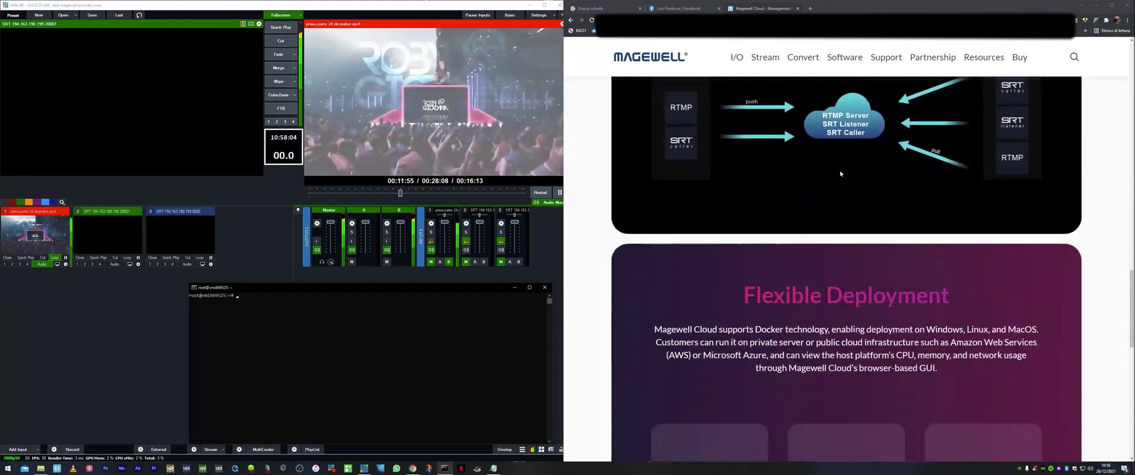
{"action": "scroll", "coordinate": [841, 173], "scroll_direction": "down", "scroll_amount": 3}
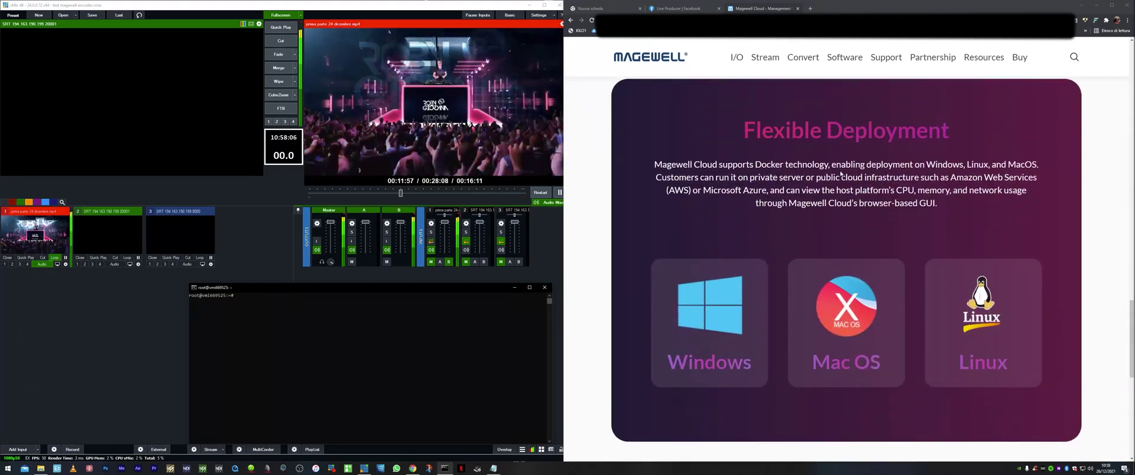
{"action": "scroll", "coordinate": [840, 174], "scroll_direction": "up", "scroll_amount": 3}
{"action": "scroll", "coordinate": [841, 174], "scroll_direction": "down", "scroll_amount": 3}
{"action": "scroll", "coordinate": [840, 173], "scroll_direction": "down", "scroll_amount": 7}
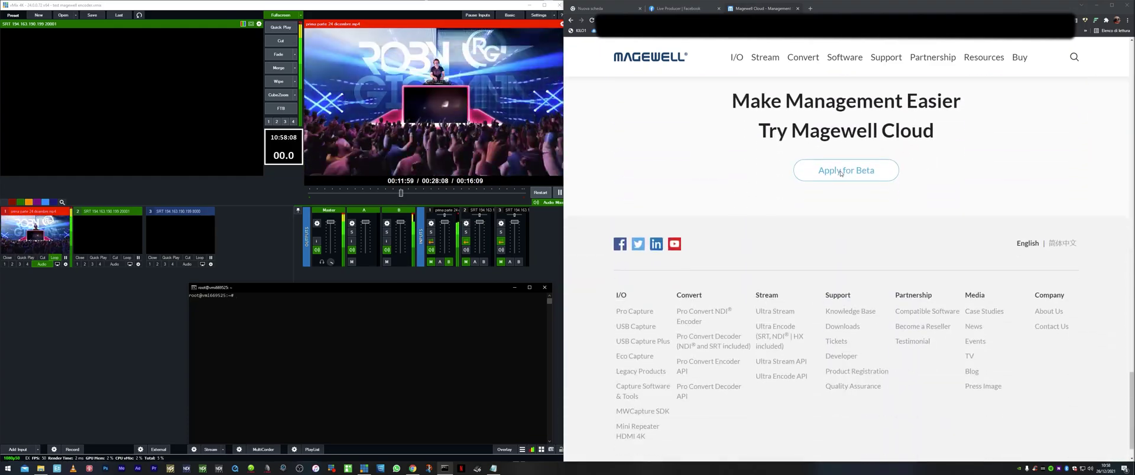
{"action": "scroll", "coordinate": [841, 175], "scroll_direction": "up", "scroll_amount": 7}
{"action": "scroll", "coordinate": [841, 175], "scroll_direction": "up", "scroll_amount": 17}
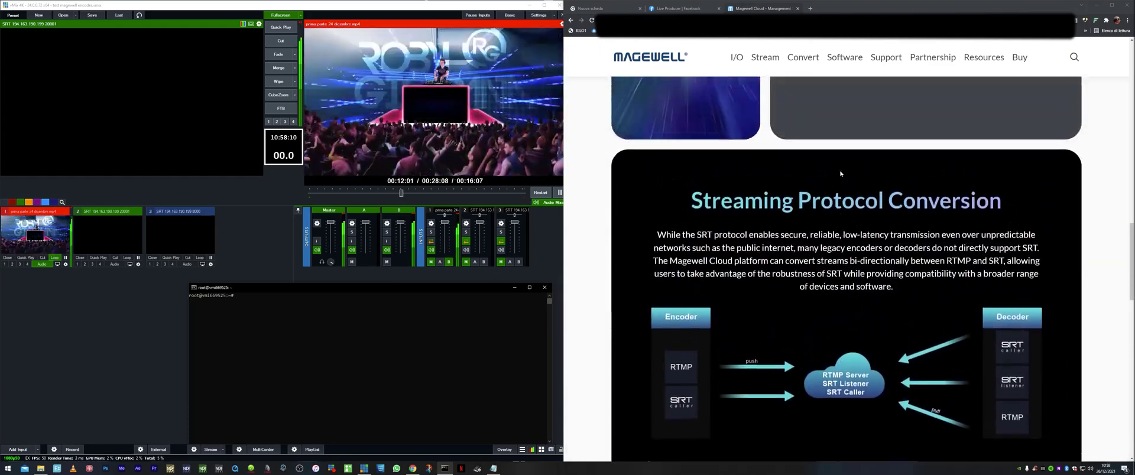
{"action": "scroll", "coordinate": [841, 174], "scroll_direction": "up", "scroll_amount": 10}
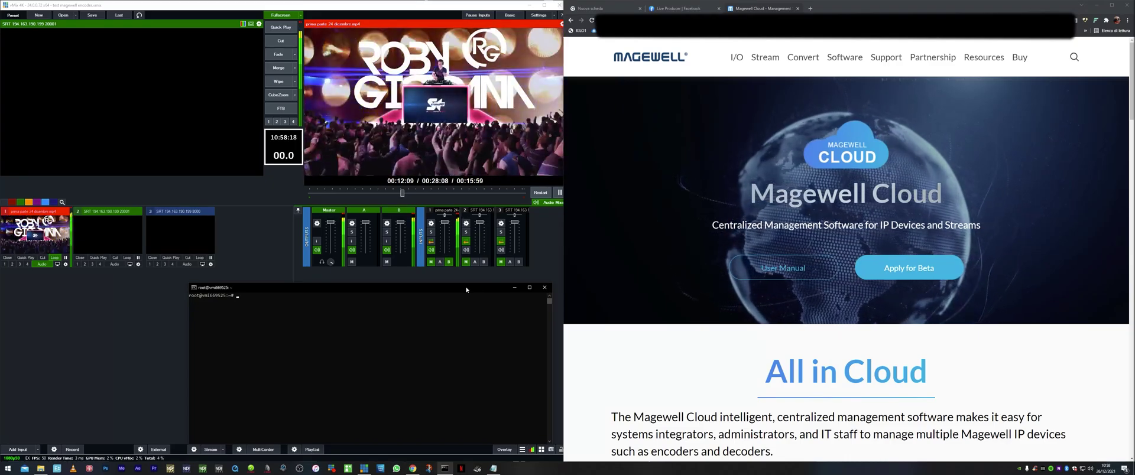
{"action": "left_click_drag", "start_coordinate": [466, 290], "coordinate": [577, 270]}
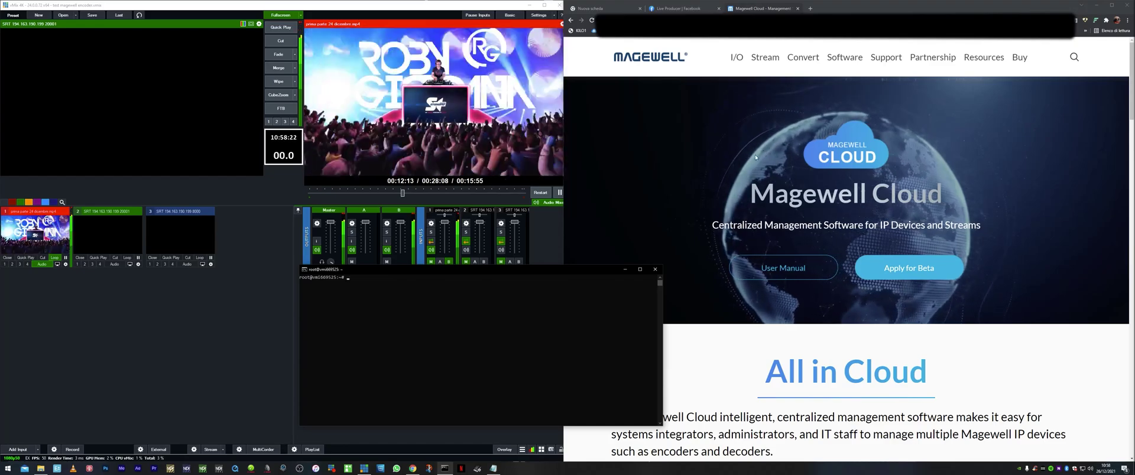
{"action": "left_click", "coordinate": [477, 319]}
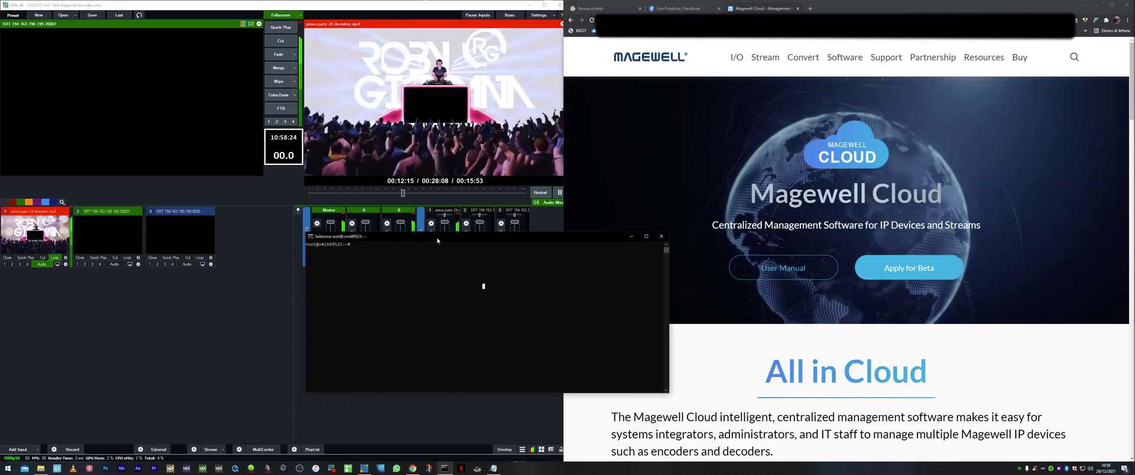
{"action": "left_click_drag", "start_coordinate": [431, 273], "coordinate": [419, 278]}
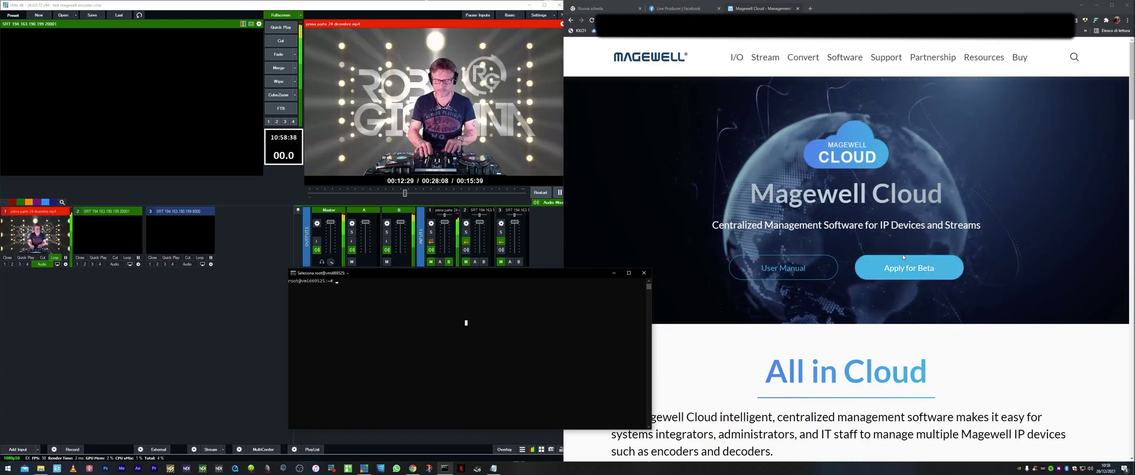
Open the Magewell Cloud user manual, review the tutorial on installing with Docker on Linux, and return to the contents page.
{"action": "left_click", "coordinate": [796, 272]}
{"action": "left_click", "coordinate": [795, 272]}
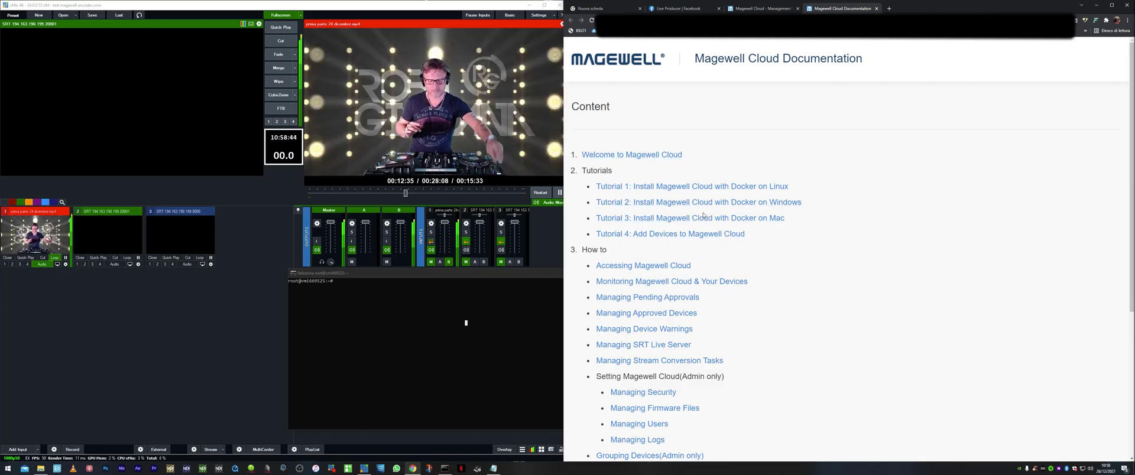
{"action": "left_click", "coordinate": [670, 188]}
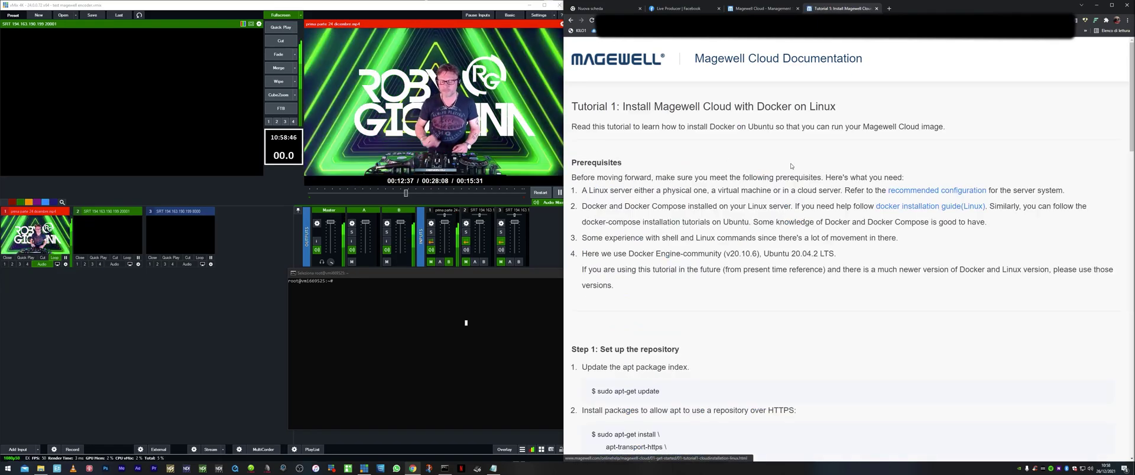
{"action": "scroll", "coordinate": [876, 230], "scroll_direction": "down", "scroll_amount": 4}
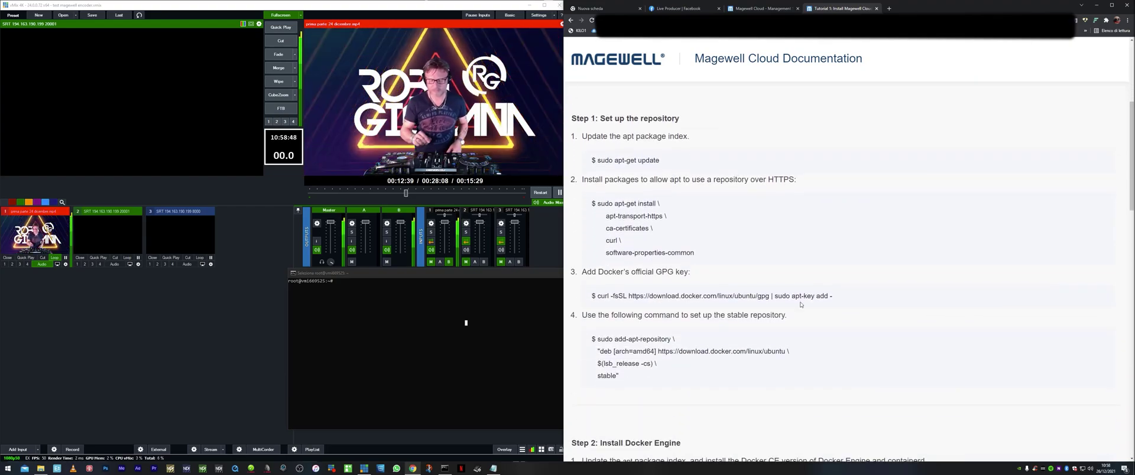
{"action": "scroll", "coordinate": [762, 271], "scroll_direction": "down", "scroll_amount": 3}
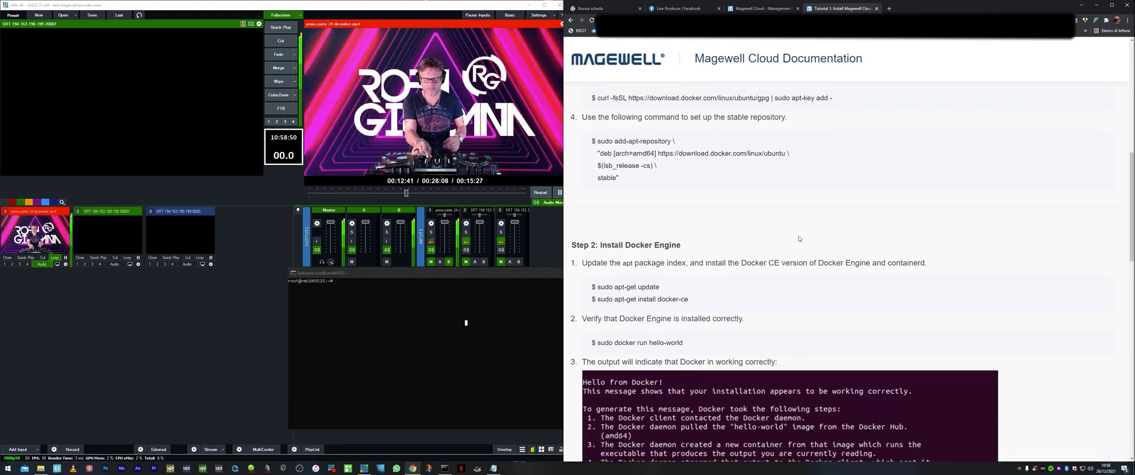
{"action": "scroll", "coordinate": [733, 235], "scroll_direction": "down", "scroll_amount": 2}
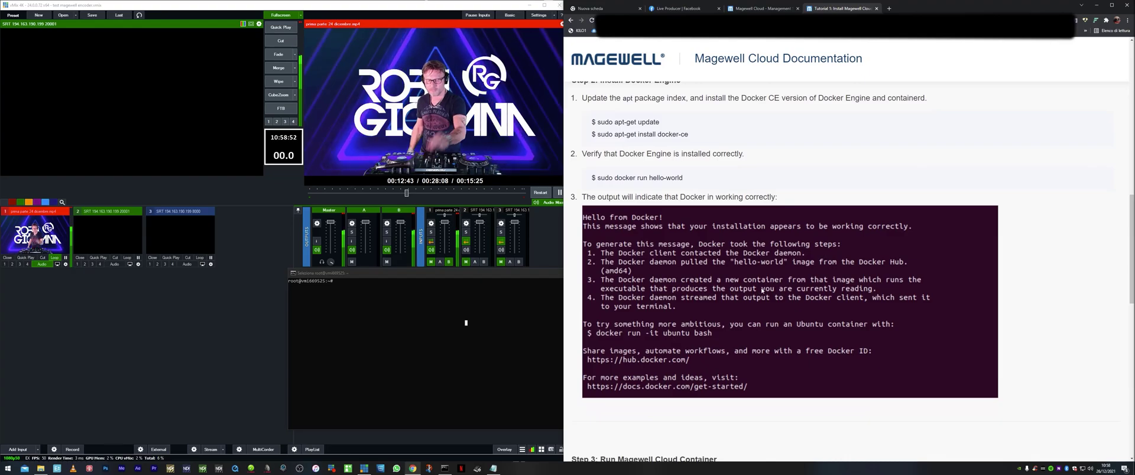
{"action": "scroll", "coordinate": [739, 207], "scroll_direction": "up", "scroll_amount": 8}
{"action": "left_click", "coordinate": [571, 21]}
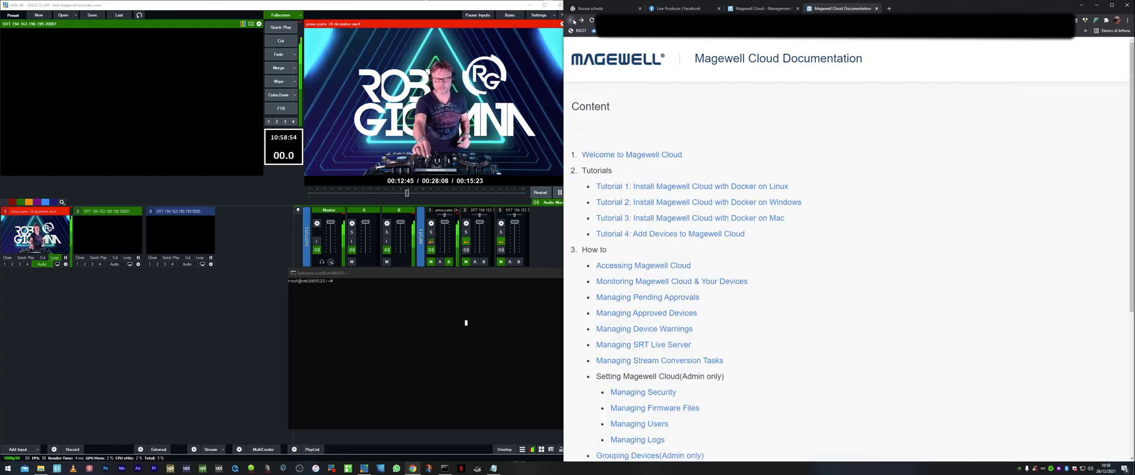
Switch to the terminal window and place it beside the Magewell Cloud documentation contents.
{"action": "left_click", "coordinate": [553, 316]}
{"action": "left_click_drag", "start_coordinate": [449, 273], "coordinate": [366, 276]}
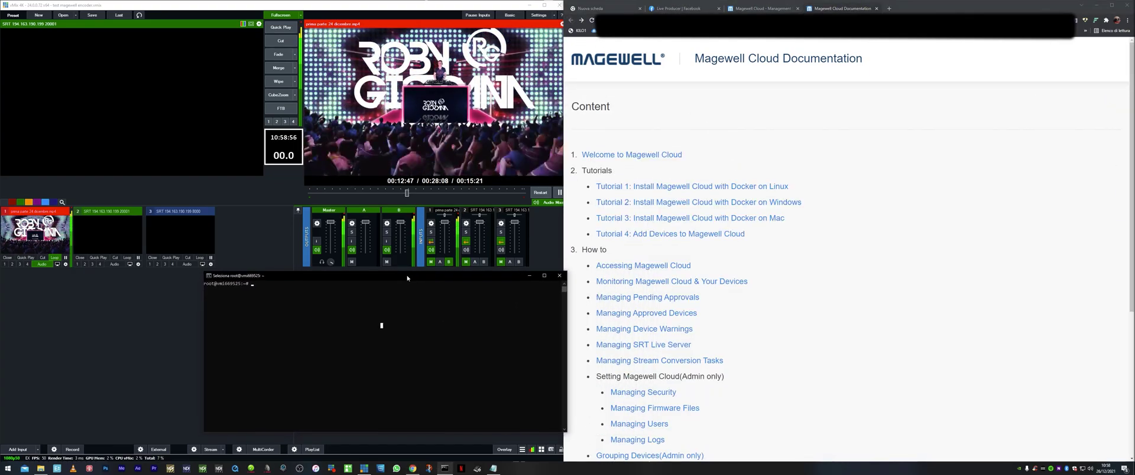
{"action": "scroll", "coordinate": [704, 313], "scroll_direction": "down", "scroll_amount": 1}
{"action": "scroll", "coordinate": [721, 311], "scroll_direction": "down", "scroll_amount": 2}
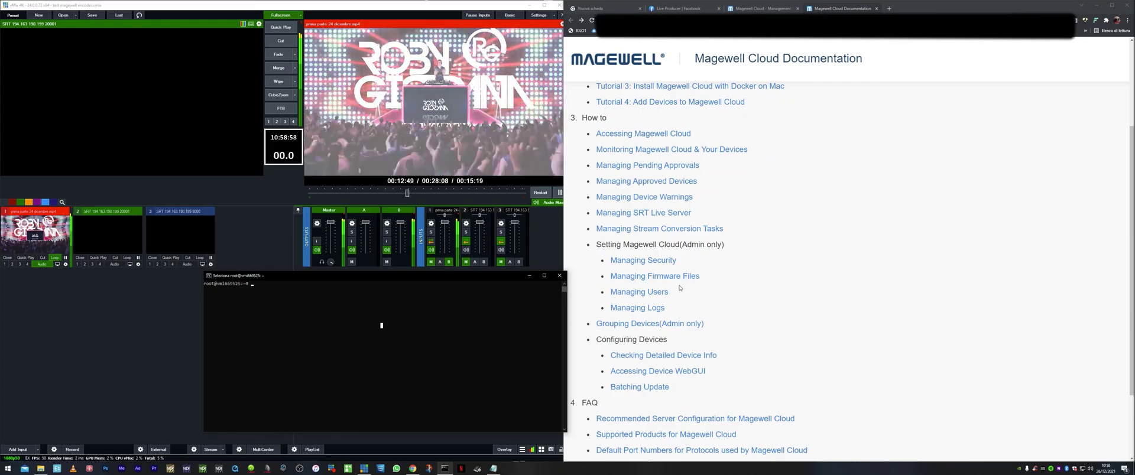
{"action": "left_click_drag", "start_coordinate": [330, 279], "coordinate": [338, 282]}
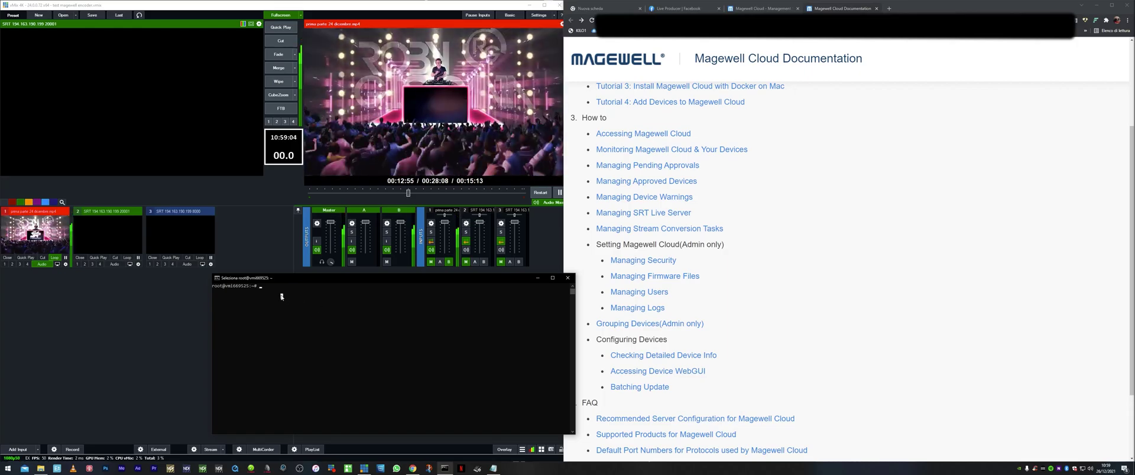
{"action": "type", "text": "docker"}
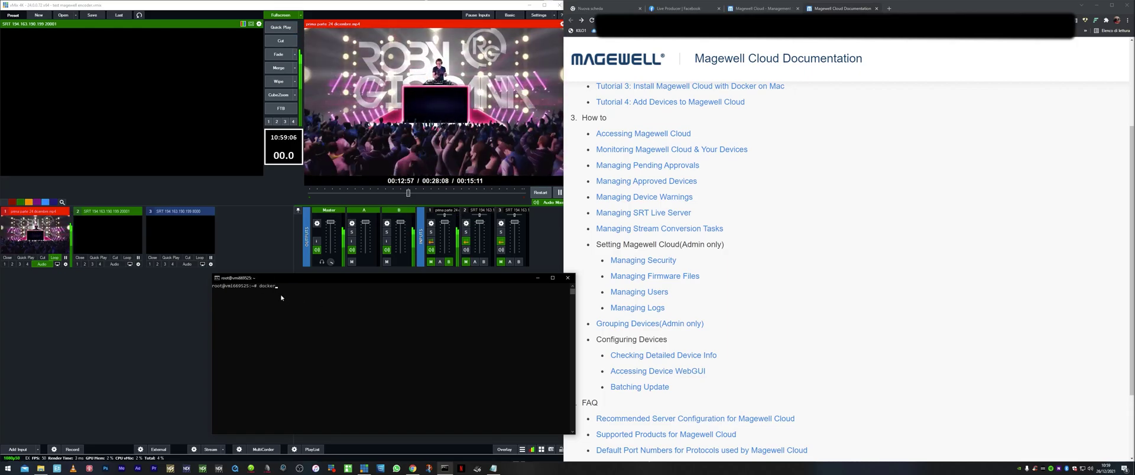
{"action": "key", "text": "Return"}
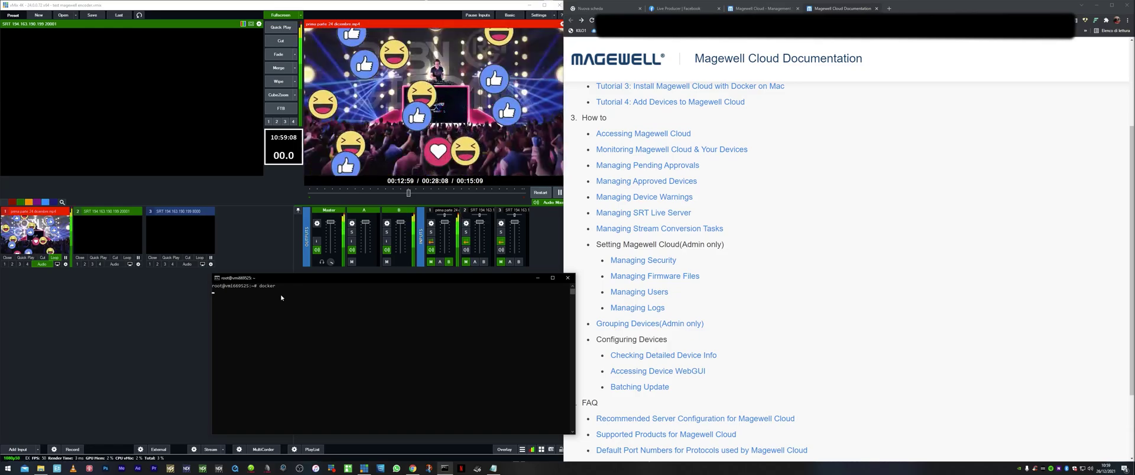
{"action": "key", "text": "ctrl+c"}
List the running containers with docker ps and the files in the current directory with ls.
{"action": "type", "text": "docker ps"}
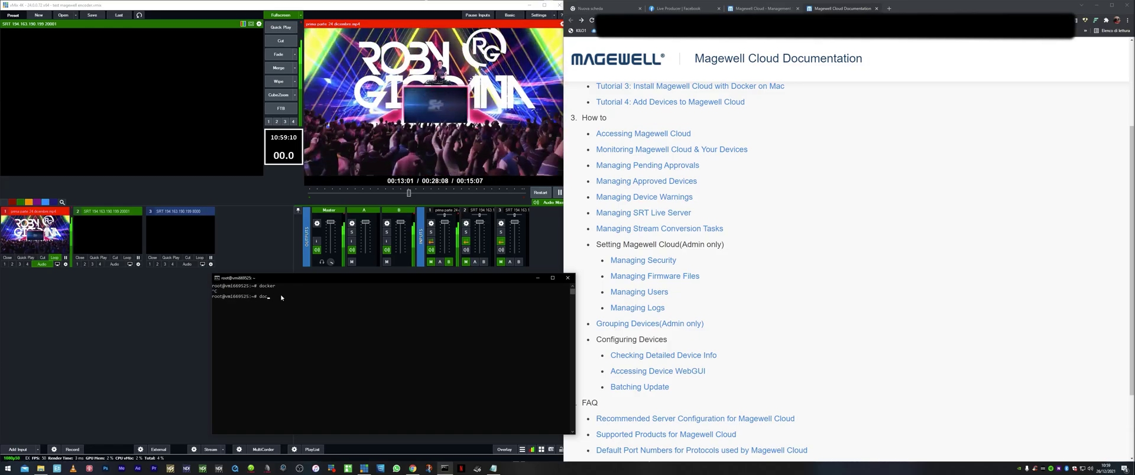
{"action": "key", "text": "Return"}
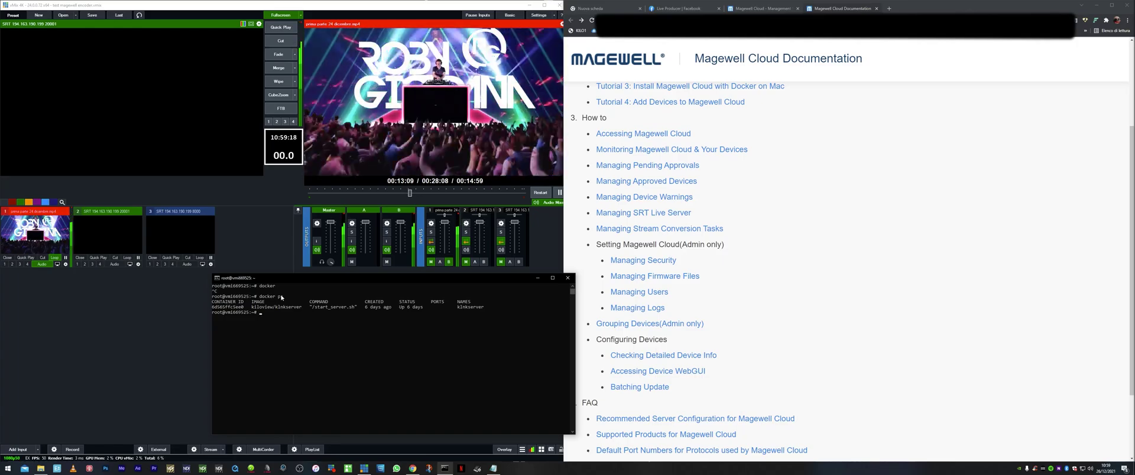
{"action": "type", "text": "ls"}
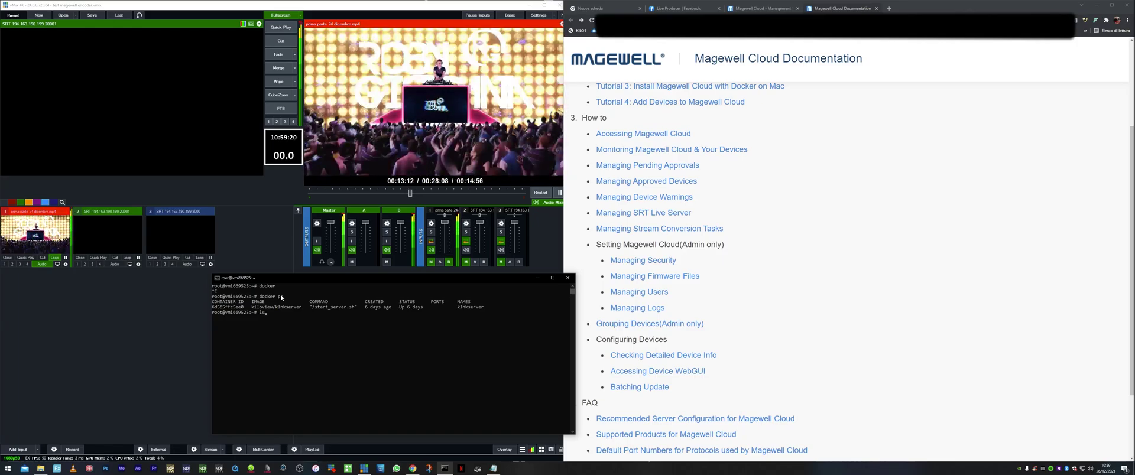
{"action": "key", "text": "Return"}
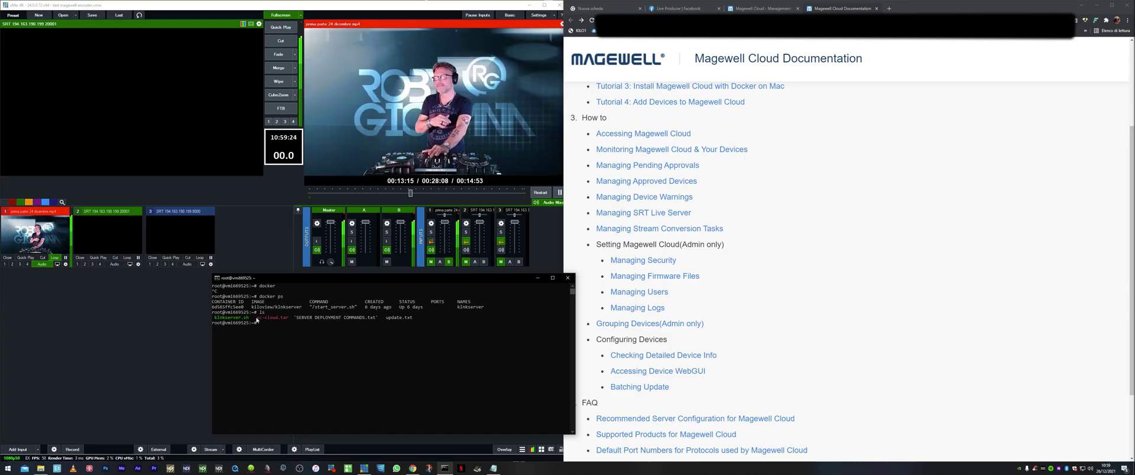
{"action": "mouse_move", "coordinate": [255, 318]}
{"action": "left_mouse_down"}
{"action": "mouse_move", "coordinate": [289, 321]}
{"action": "mouse_move", "coordinate": [256, 320]}
{"action": "left_mouse_up"}
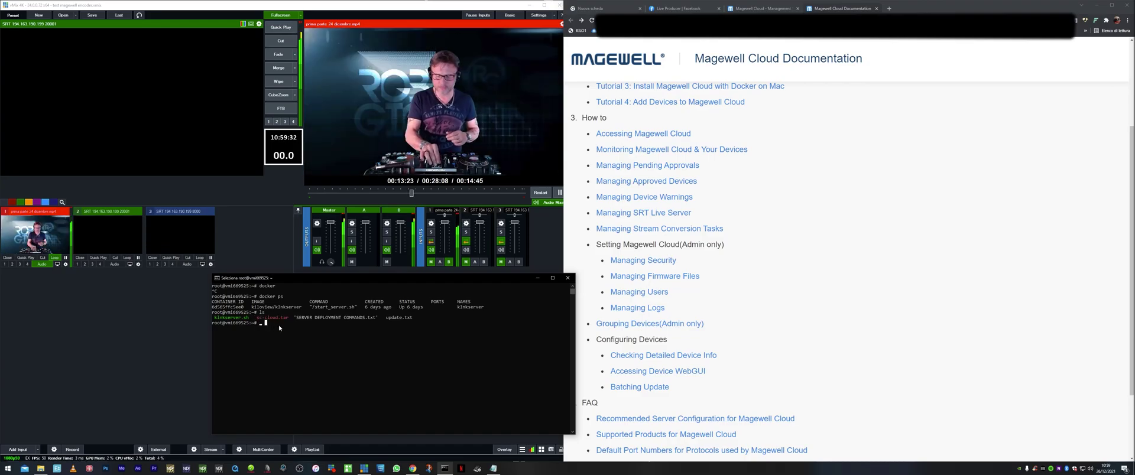
Bring up the Notepad how-to notes and load the Magewell Cloud image in the terminal with docker load < sc-cloud.tar.
{"action": "left_click", "coordinate": [494, 469]}
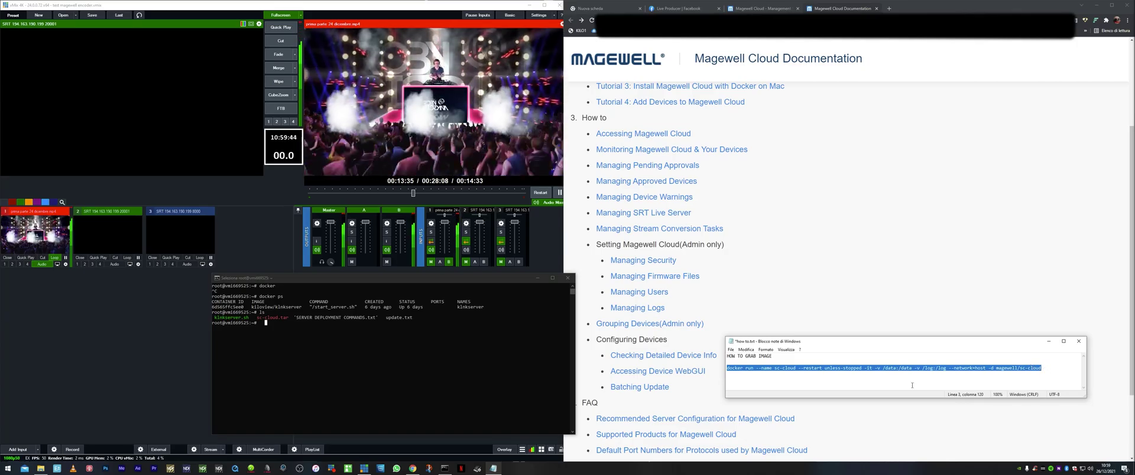
{"action": "left_click", "coordinate": [767, 388]}
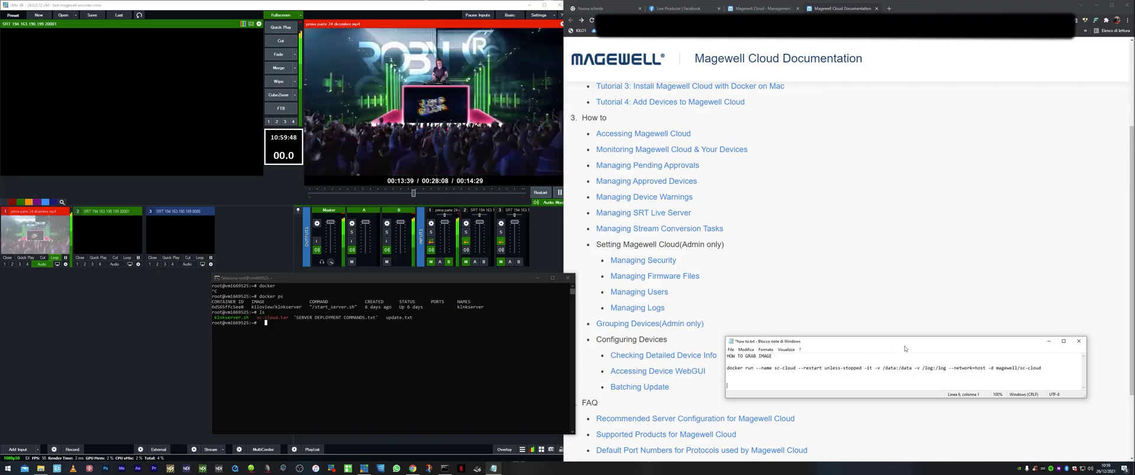
{"action": "left_click", "coordinate": [271, 333]}
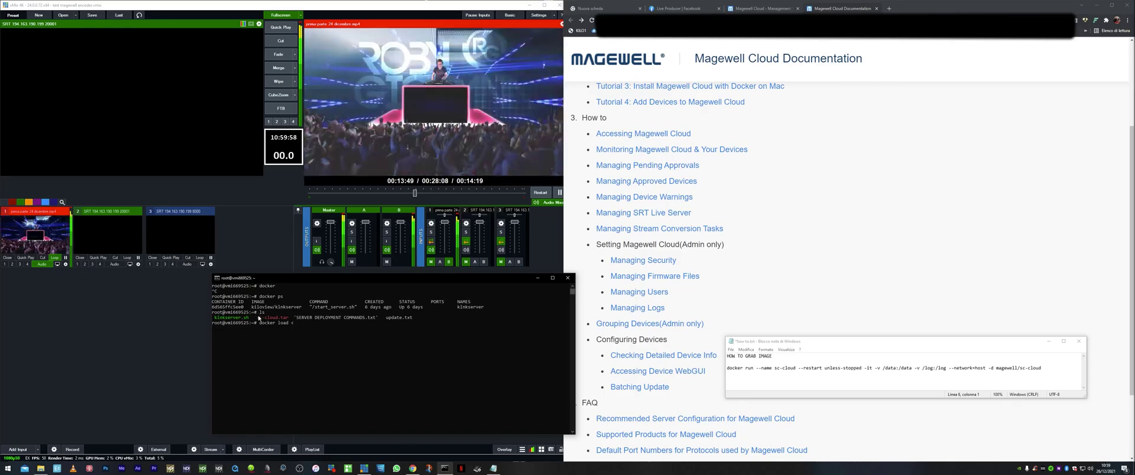
{"action": "left_click_drag", "start_coordinate": [258, 318], "coordinate": [288, 320]}
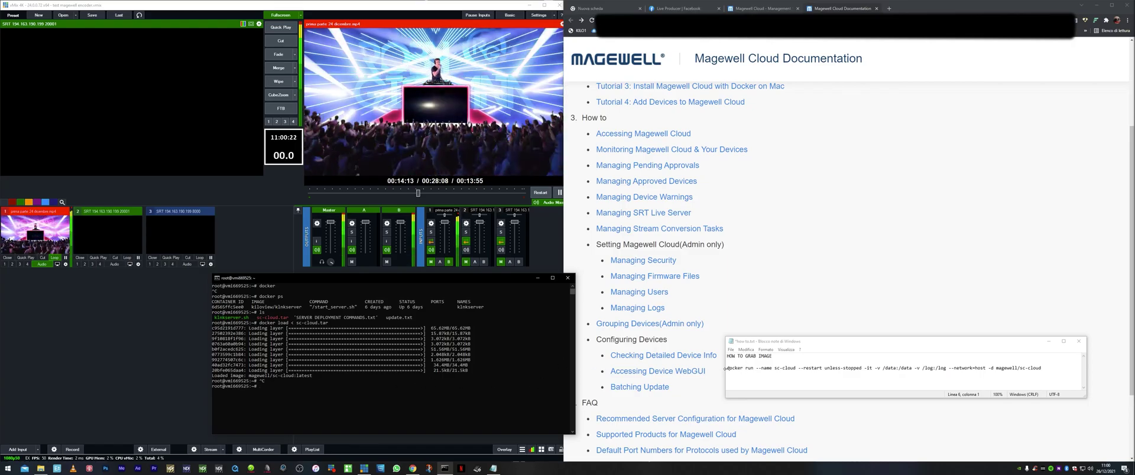
Start the sc-cloud container from the magewell/sc-cloud image by running the notes' docker run command in the terminal.
{"action": "left_click_drag", "start_coordinate": [729, 371], "coordinate": [1037, 372]}
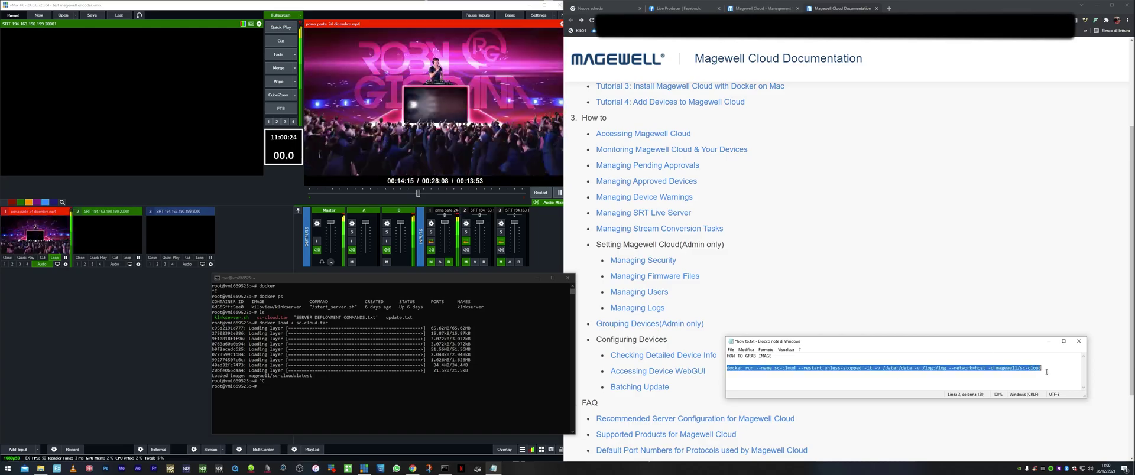
{"action": "left_click", "coordinate": [968, 293]}
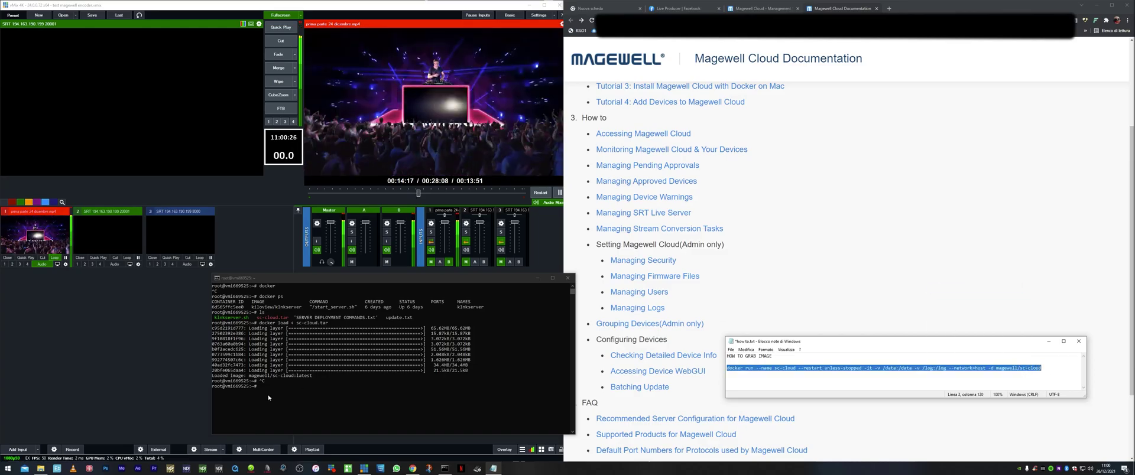
{"action": "left_click", "coordinate": [268, 396]}
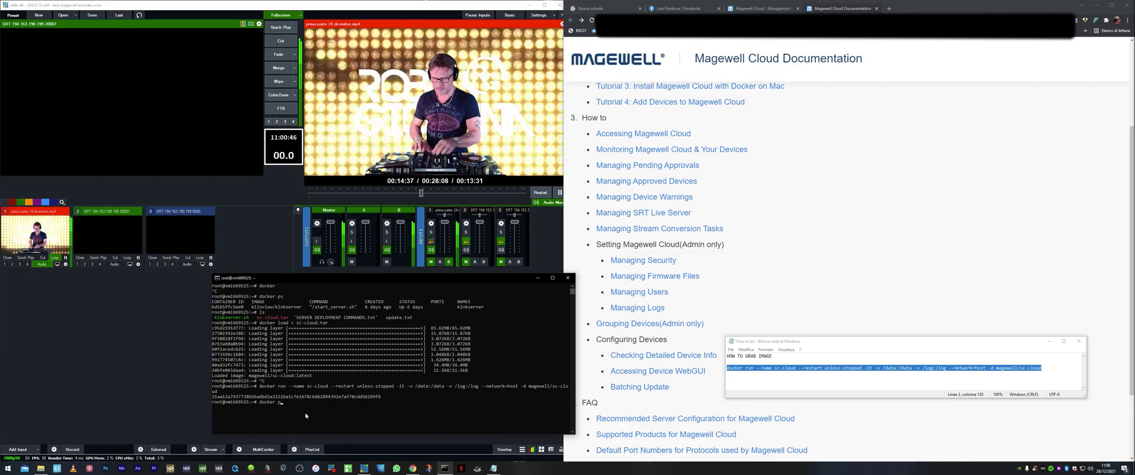
List the running containers with docker ps and highlight the magewell/sc-cloud image name.
{"action": "type", "text": "s"}
{"action": "key", "text": "Return"}
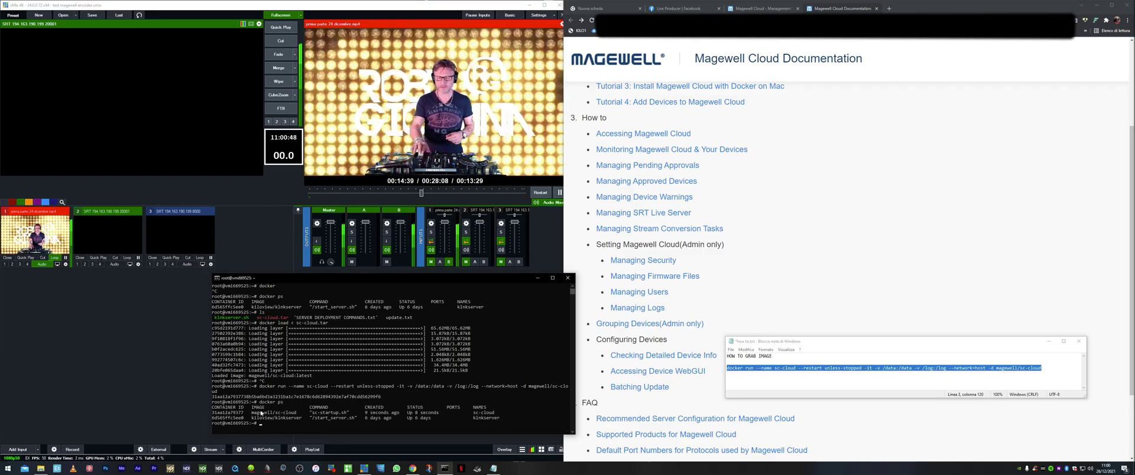
{"action": "left_click_drag", "start_coordinate": [252, 413], "coordinate": [292, 416]}
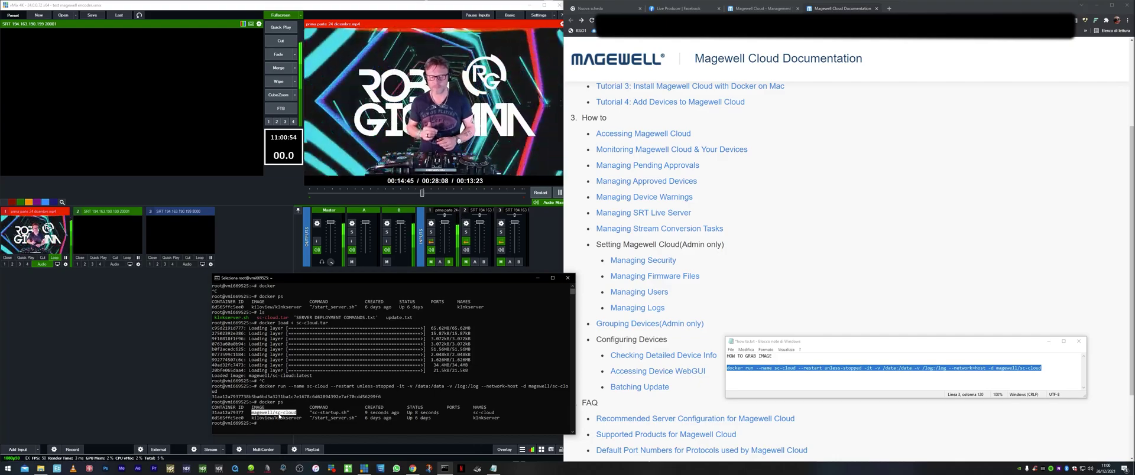
Switch to the browser's Magewell Cloud page and sign in as Admin with the saved account password.
{"action": "left_click", "coordinate": [603, 10]}
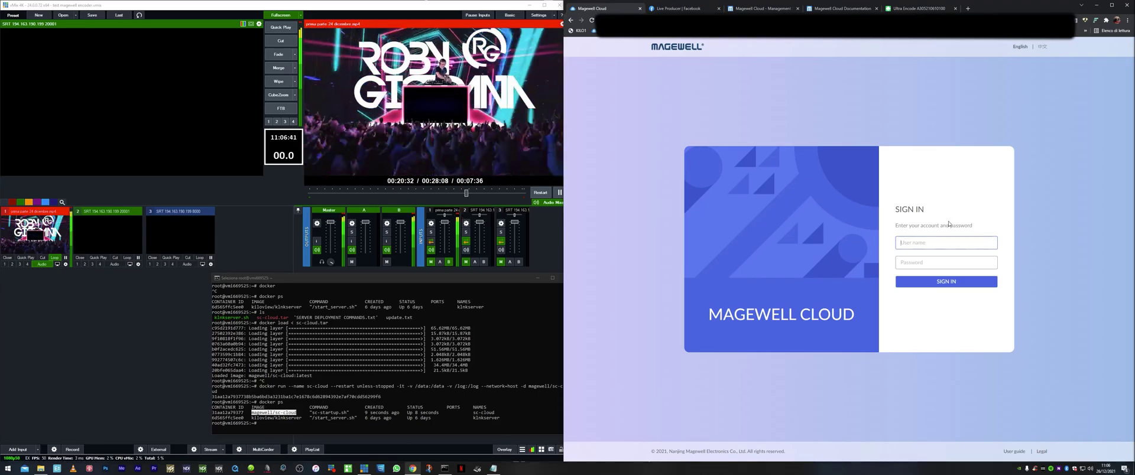
{"action": "left_click", "coordinate": [896, 243]}
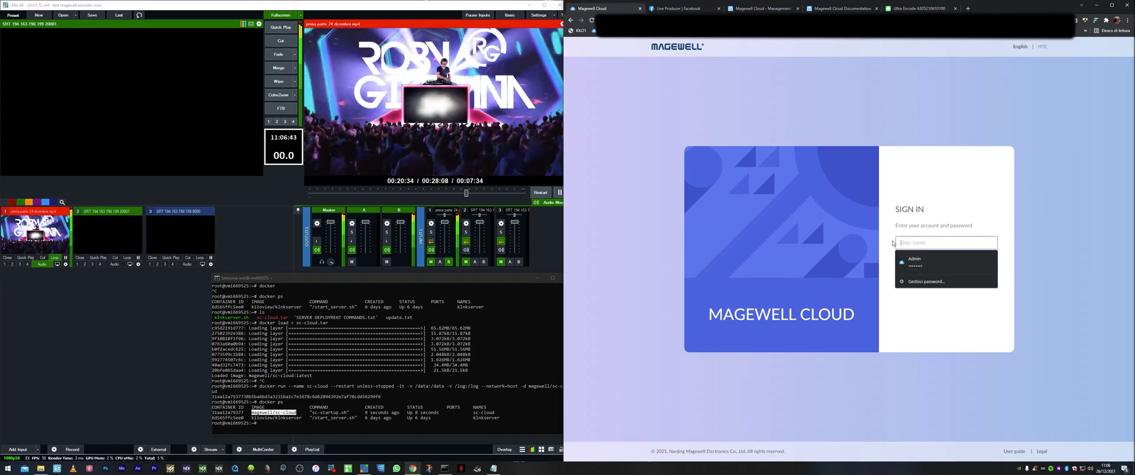
{"action": "left_click", "coordinate": [944, 265]}
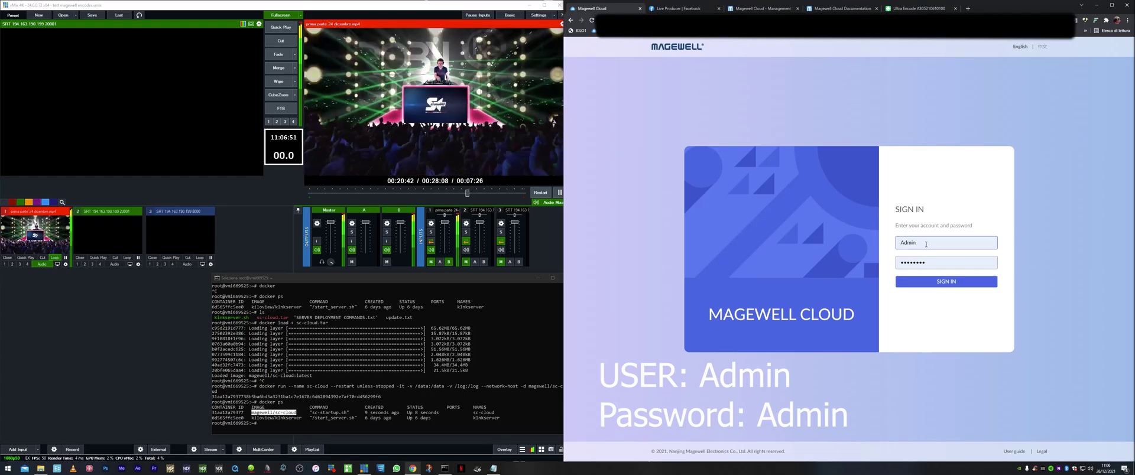
{"action": "left_click", "coordinate": [952, 284]}
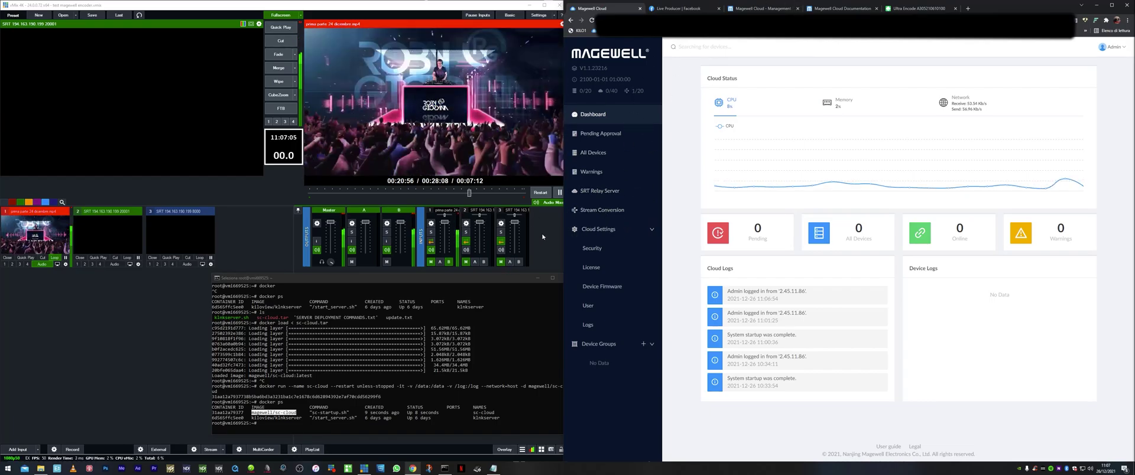
Open the Ultra Encode's web interface from the network devices in File Explorer, close the duplicate page, and show the Cloud section of its General settings.
{"action": "left_click", "coordinate": [41, 469]}
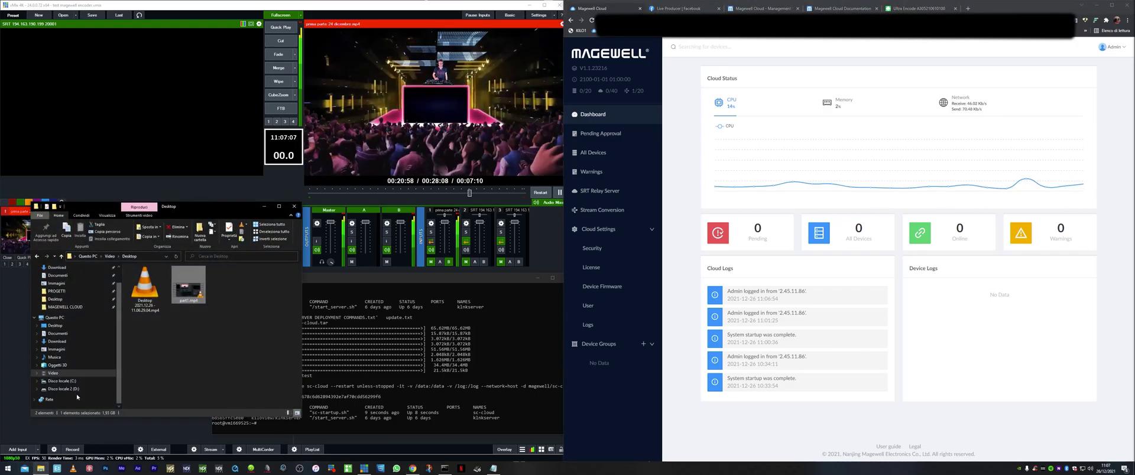
{"action": "left_click", "coordinate": [59, 400]}
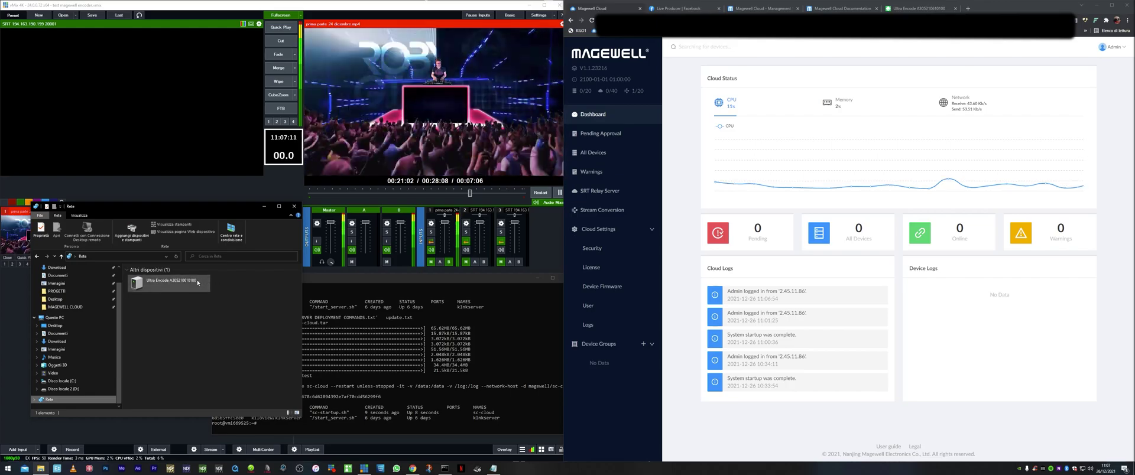
{"action": "double_click", "coordinate": [159, 284]}
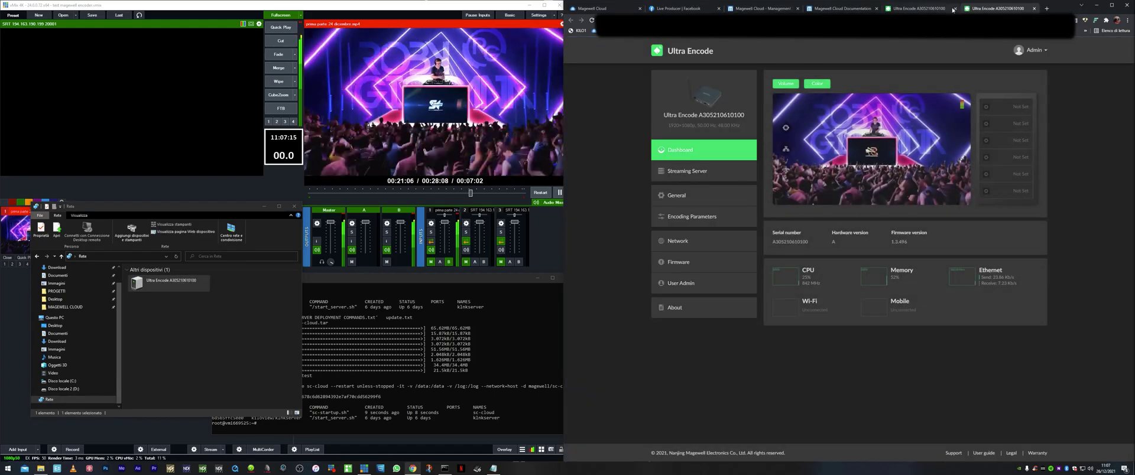
{"action": "left_click", "coordinate": [953, 10]}
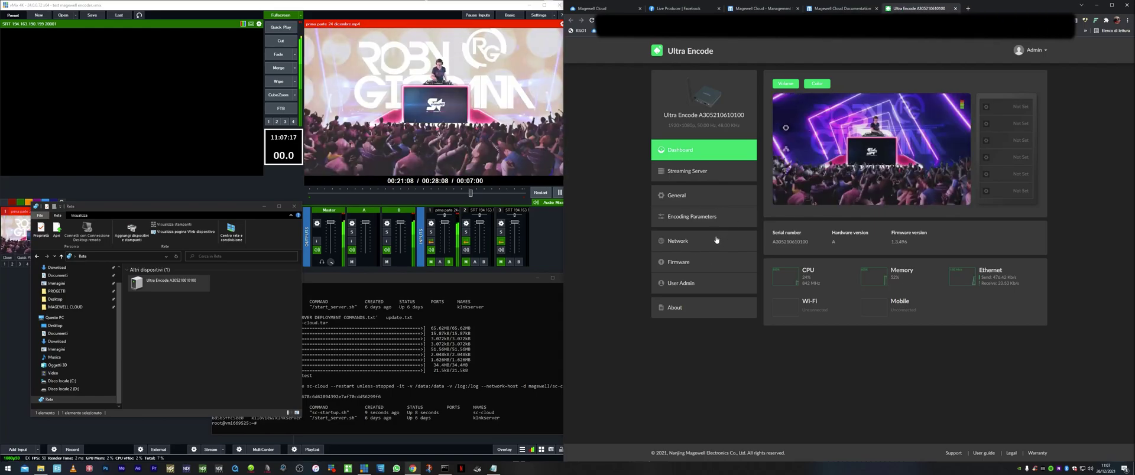
{"action": "left_click", "coordinate": [688, 197]}
{"action": "scroll", "coordinate": [833, 229], "scroll_direction": "down", "scroll_amount": 5}
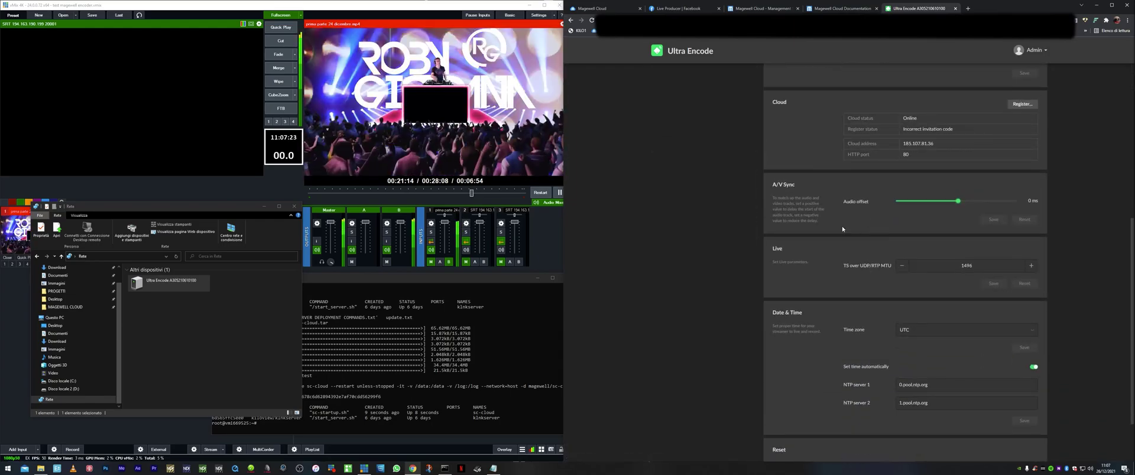
{"action": "scroll", "coordinate": [826, 217], "scroll_direction": "up", "scroll_amount": 1}
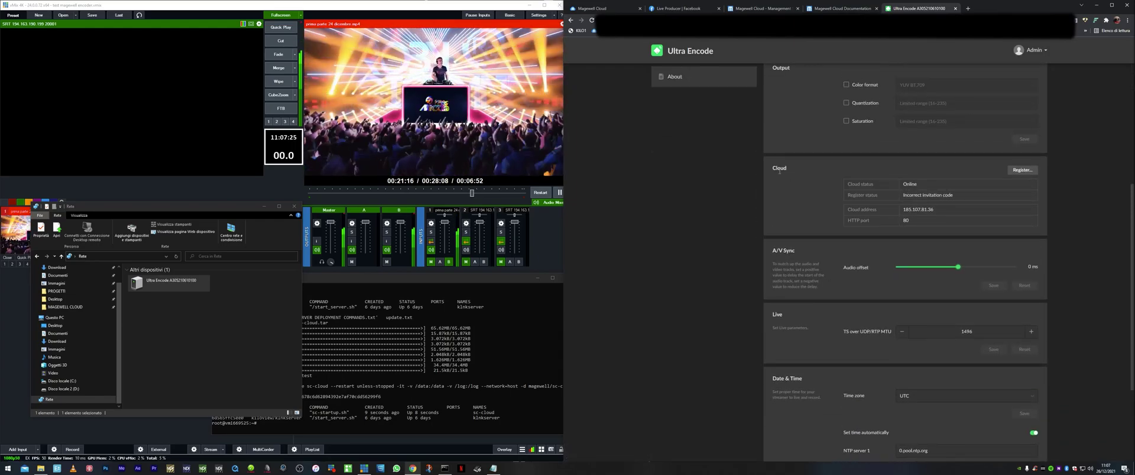
Copy the invitation code from the Security settings of Magewell Cloud.
{"action": "left_click", "coordinate": [600, 8]}
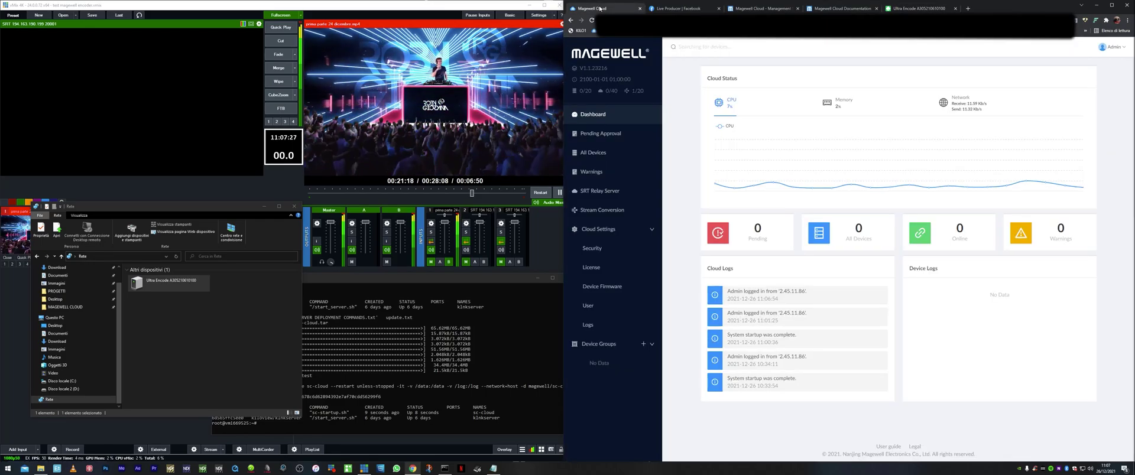
{"action": "left_click", "coordinate": [593, 251]}
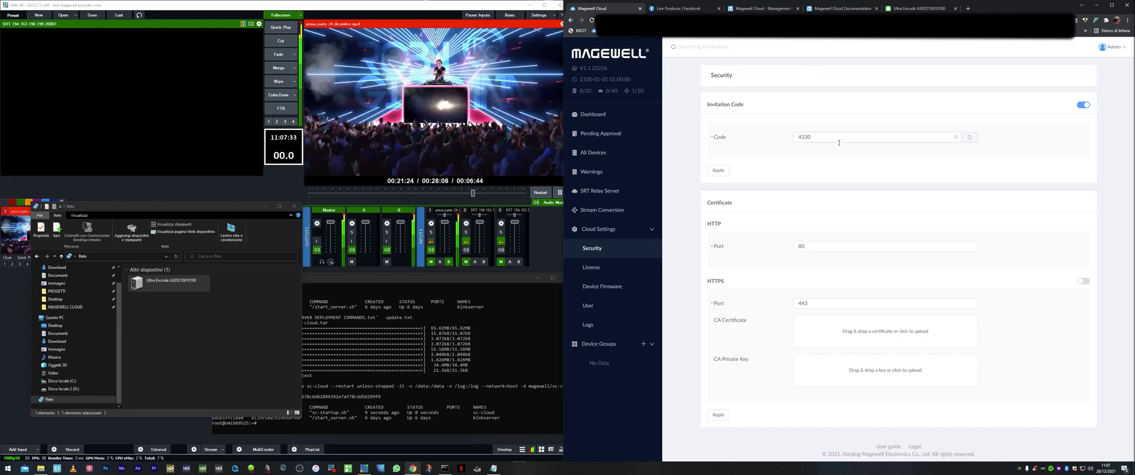
{"action": "left_click_drag", "start_coordinate": [839, 142], "coordinate": [782, 135]}
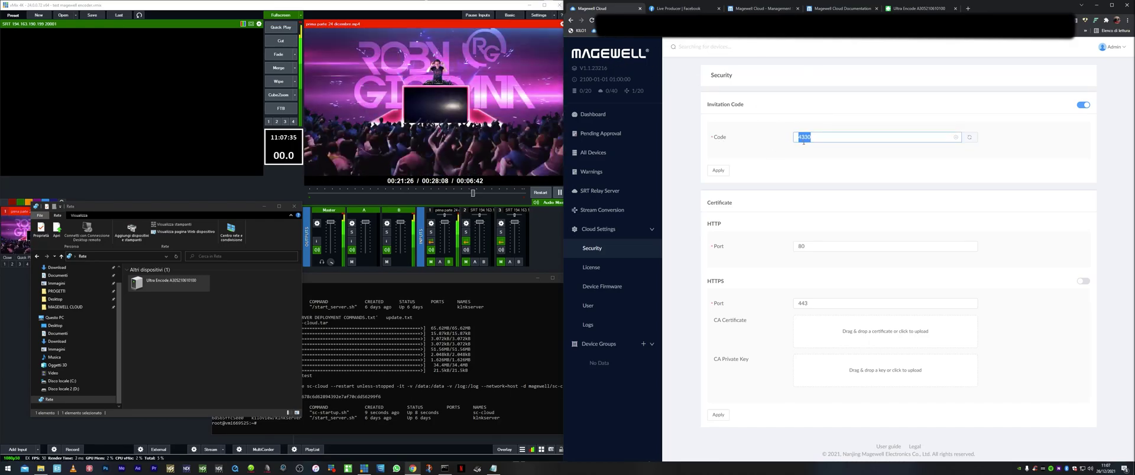
{"action": "right_click", "coordinate": [806, 137]}
{"action": "left_click", "coordinate": [825, 183]}
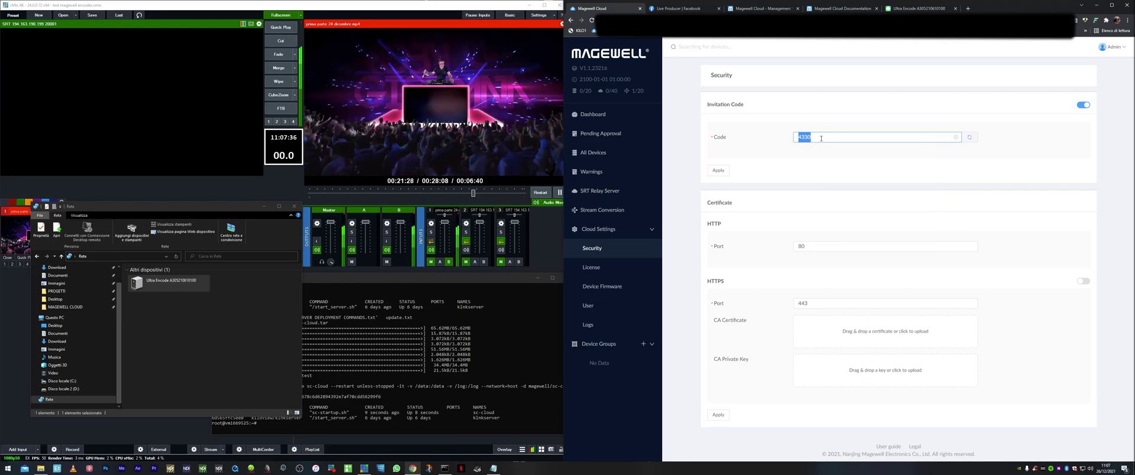
Register the Ultra Encode to the cloud with the copied invitation code and the cloud address 194.163.190.199.
{"action": "left_click", "coordinate": [888, 11]}
{"action": "left_click", "coordinate": [1014, 172]}
{"action": "left_click_drag", "start_coordinate": [872, 164], "coordinate": [809, 160]}
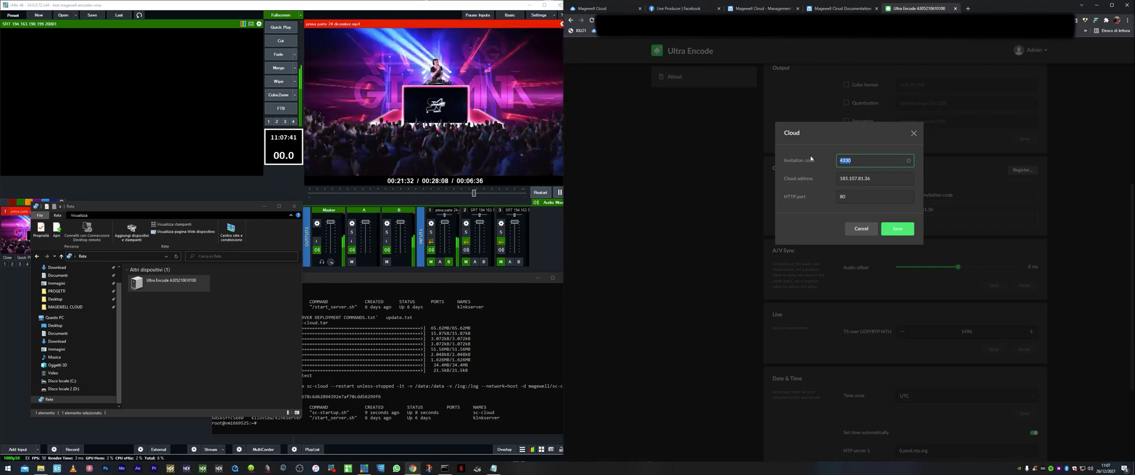
{"action": "left_click", "coordinate": [851, 163]}
{"action": "left_click_drag", "start_coordinate": [886, 182], "coordinate": [790, 170]}
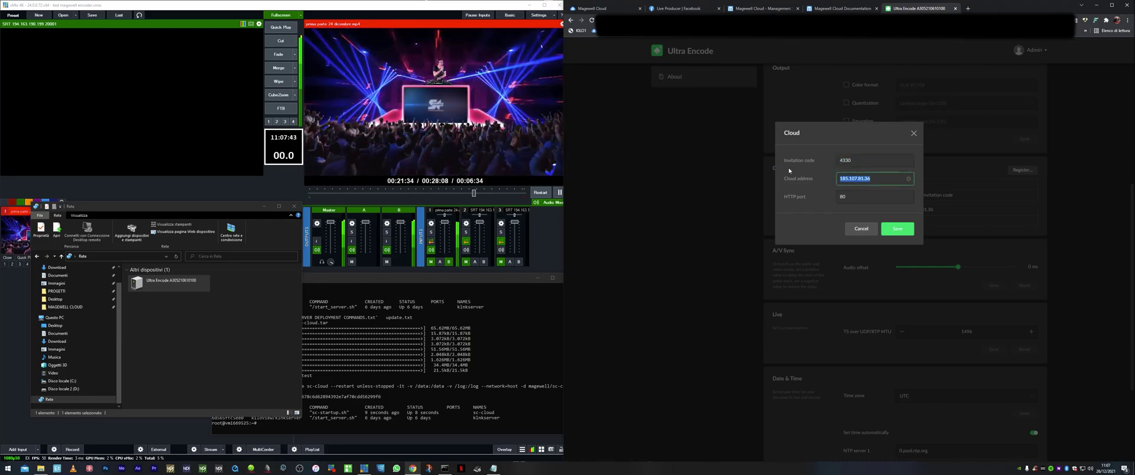
{"action": "type", "text": "19"}
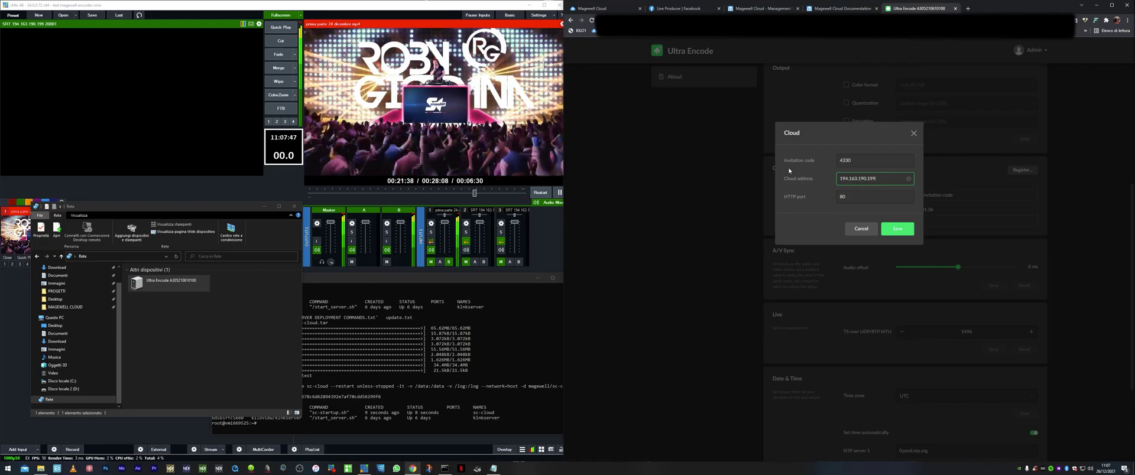
{"action": "type", "text": "4.163.190.199"}
{"action": "left_click", "coordinate": [893, 231]}
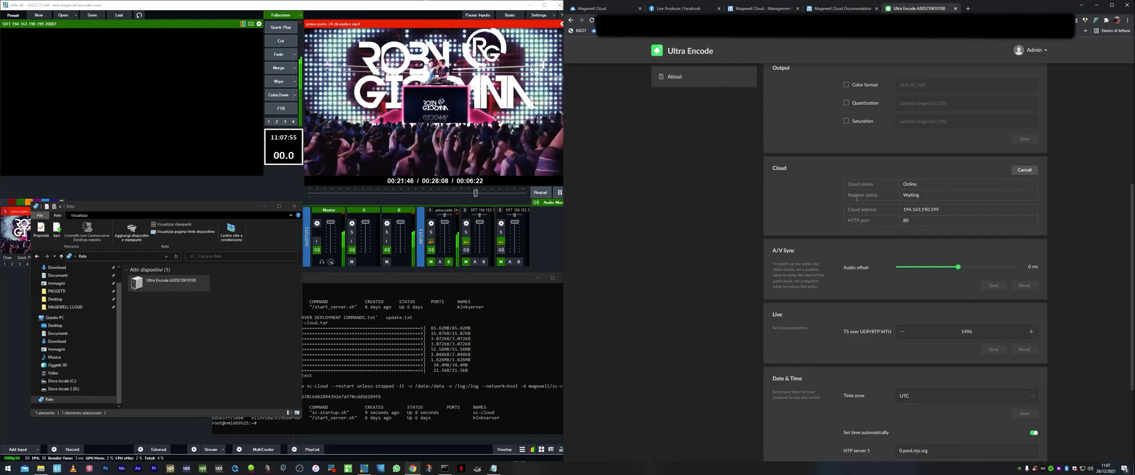
Check the Ultra Encode's register status and accept the device in Magewell Cloud's pending approval list.
{"action": "left_click_drag", "start_coordinate": [903, 197], "coordinate": [922, 198]}
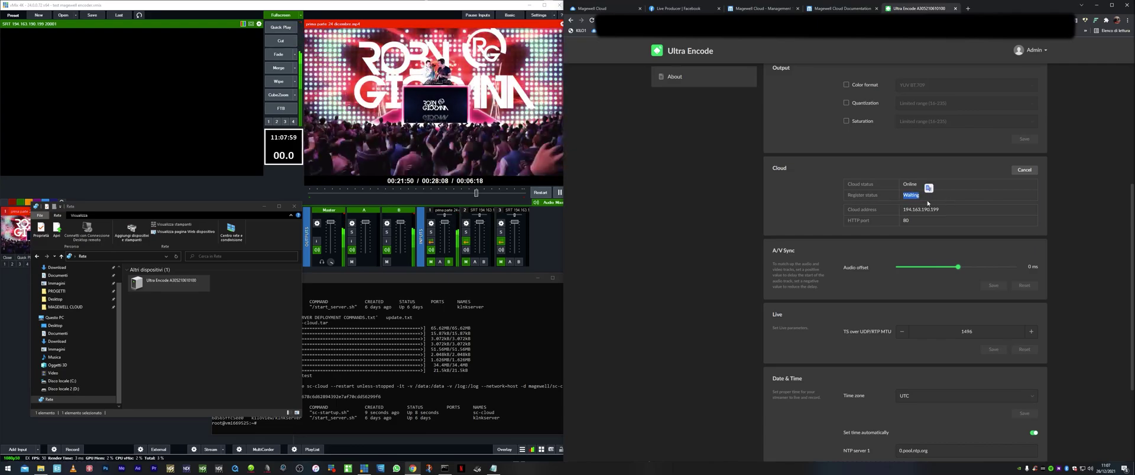
{"action": "left_click", "coordinate": [610, 9]}
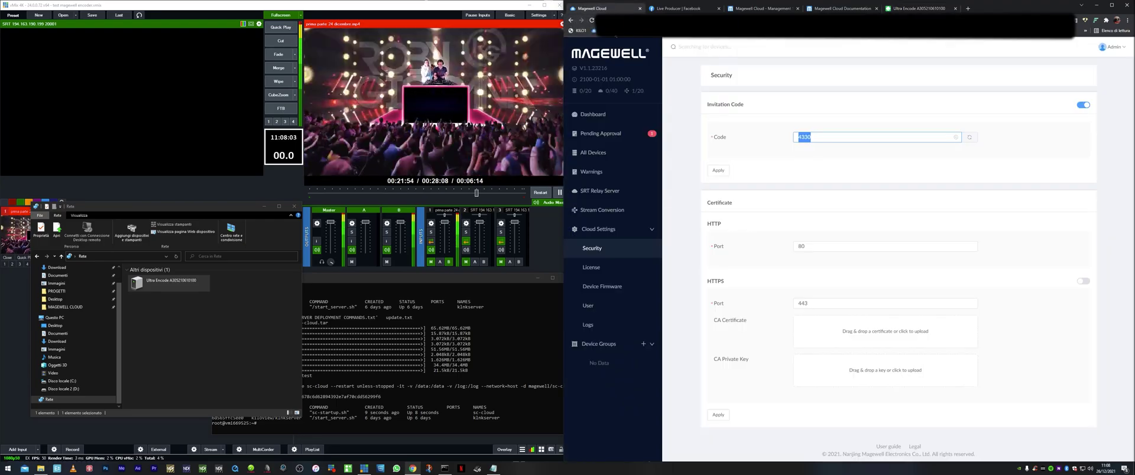
{"action": "left_click", "coordinate": [607, 135]}
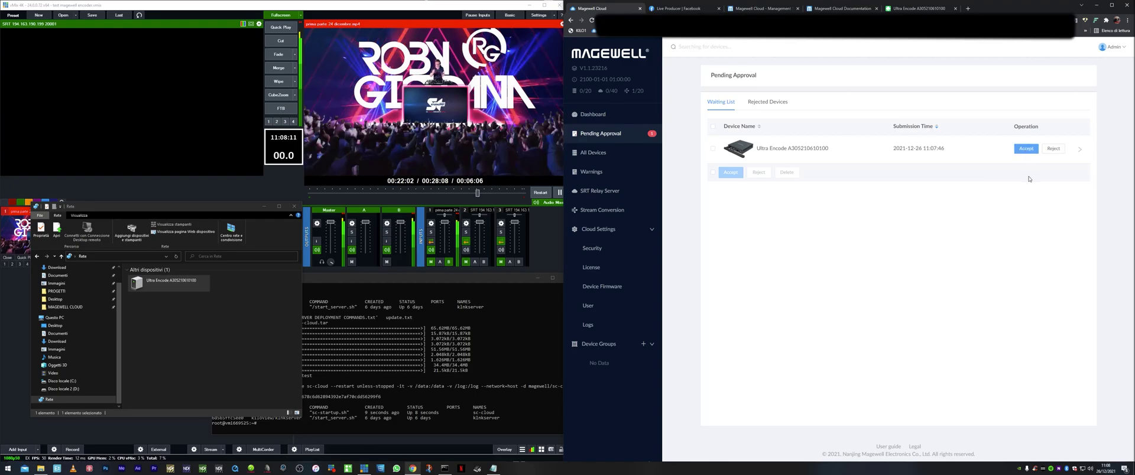
{"action": "left_click", "coordinate": [1026, 149]}
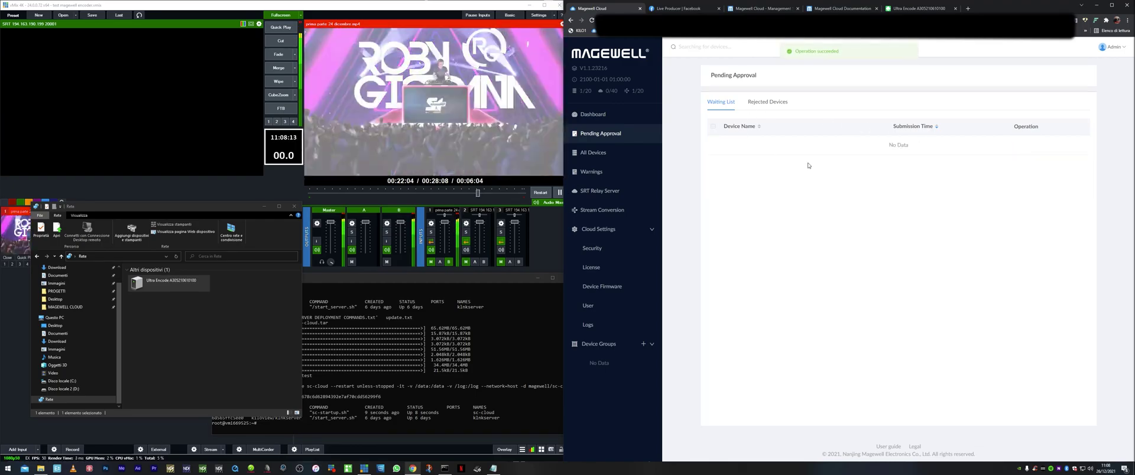
Check the Ultra Encode in Magewell Cloud's list of all devices and its register status in the encoder's own Cloud settings.
{"action": "left_click", "coordinate": [591, 152]}
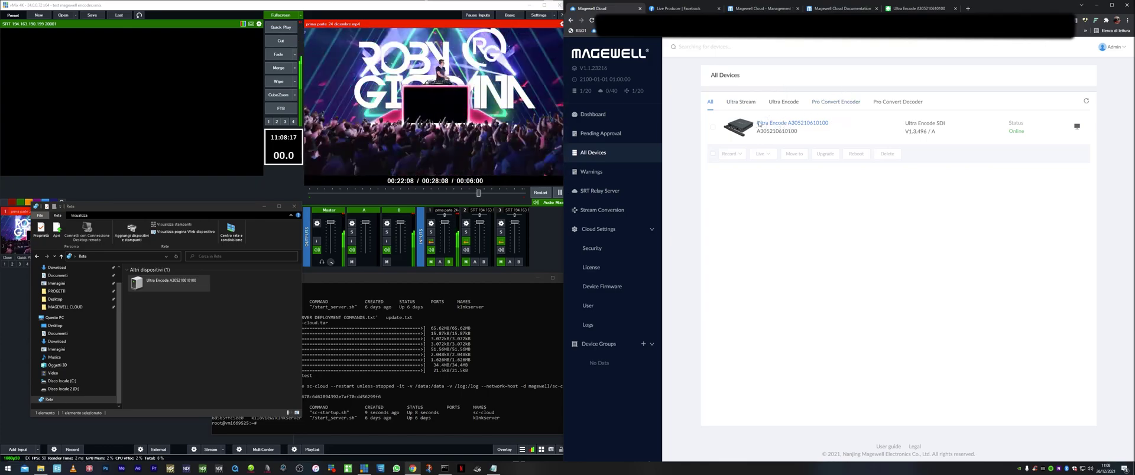
{"action": "left_click", "coordinate": [920, 9]}
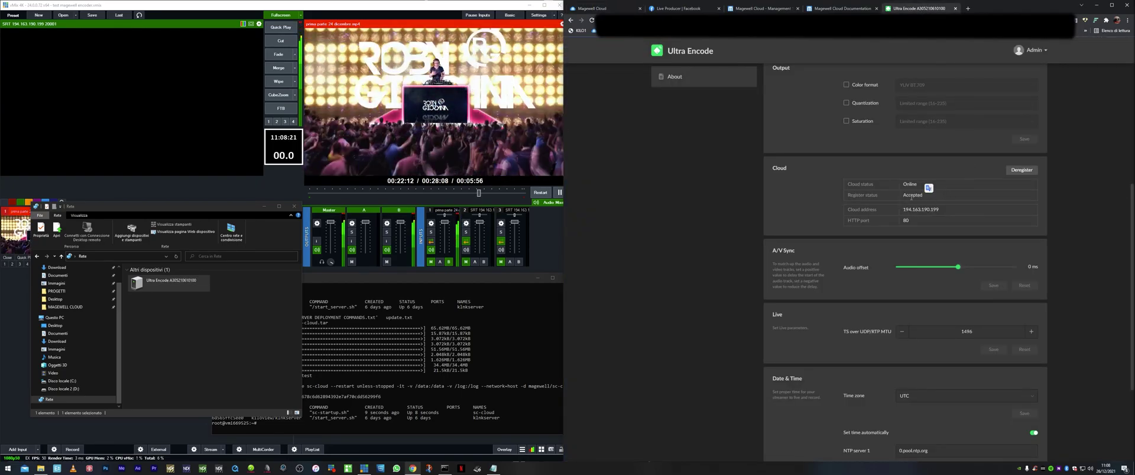
{"action": "left_click_drag", "start_coordinate": [902, 195], "coordinate": [928, 195]}
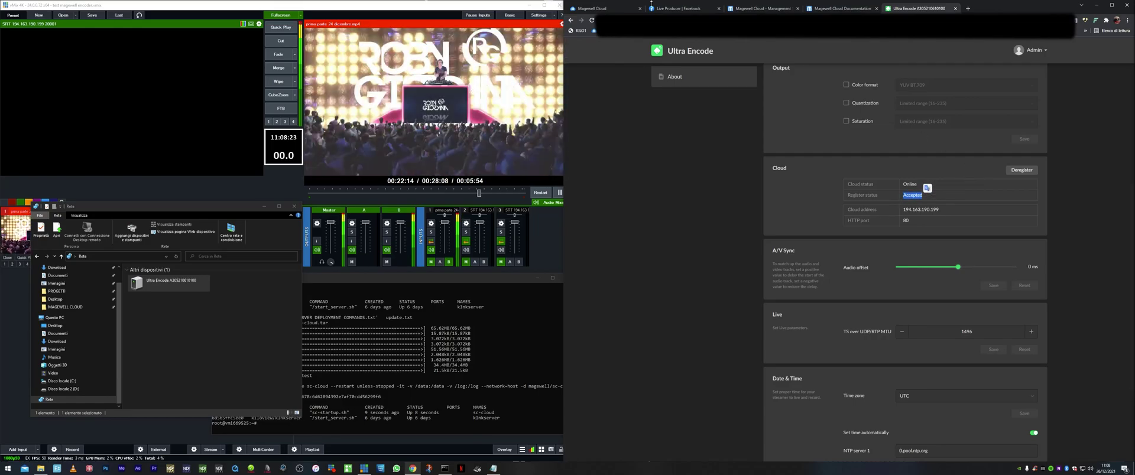
{"action": "left_click", "coordinate": [609, 9]}
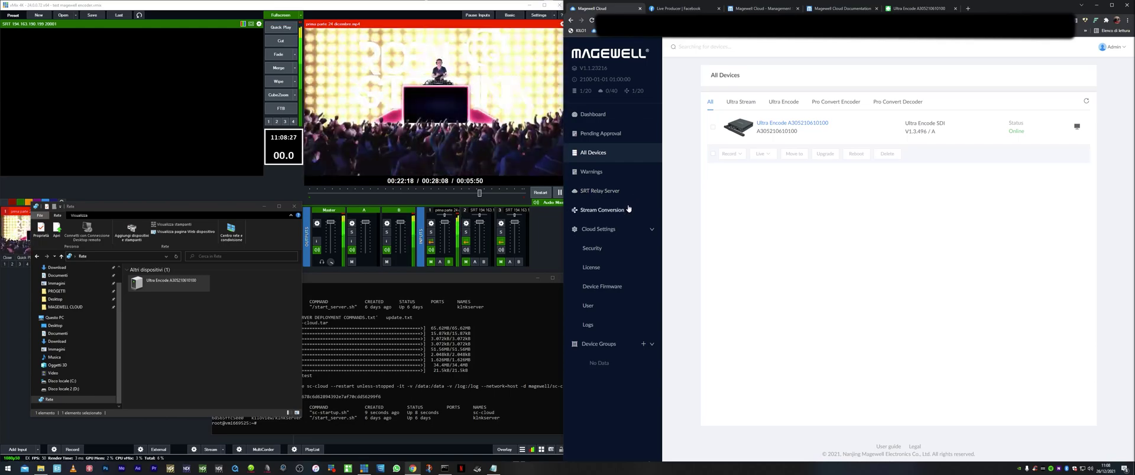
Review the streaming servers configured on the Ultra Encode and open the Stream Conversion page in Magewell Cloud.
{"action": "left_click", "coordinate": [905, 8]}
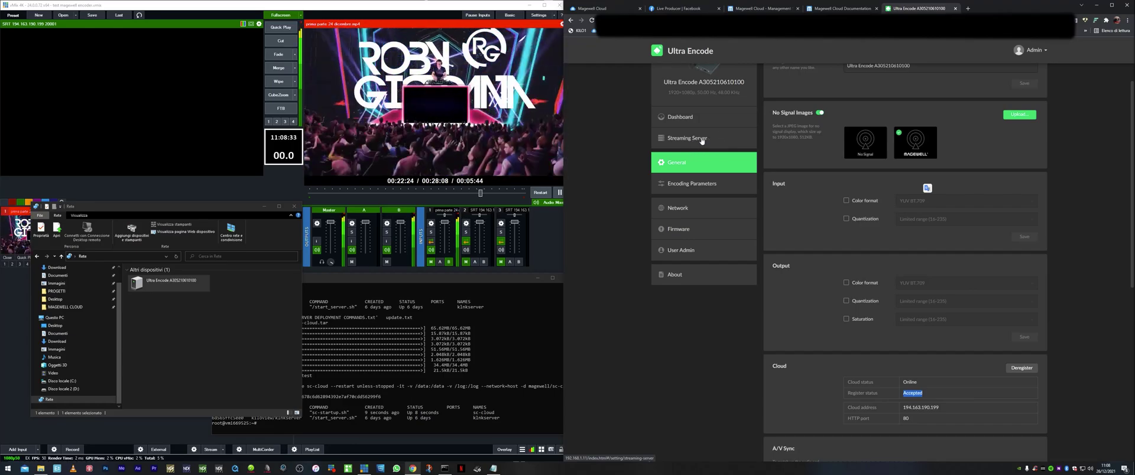
{"action": "left_click", "coordinate": [702, 140]}
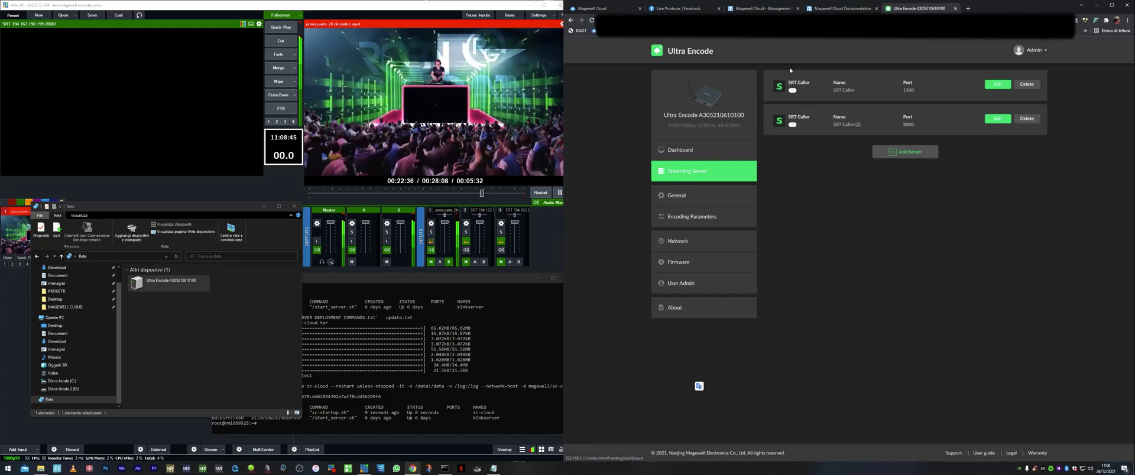
{"action": "left_click", "coordinate": [596, 11]}
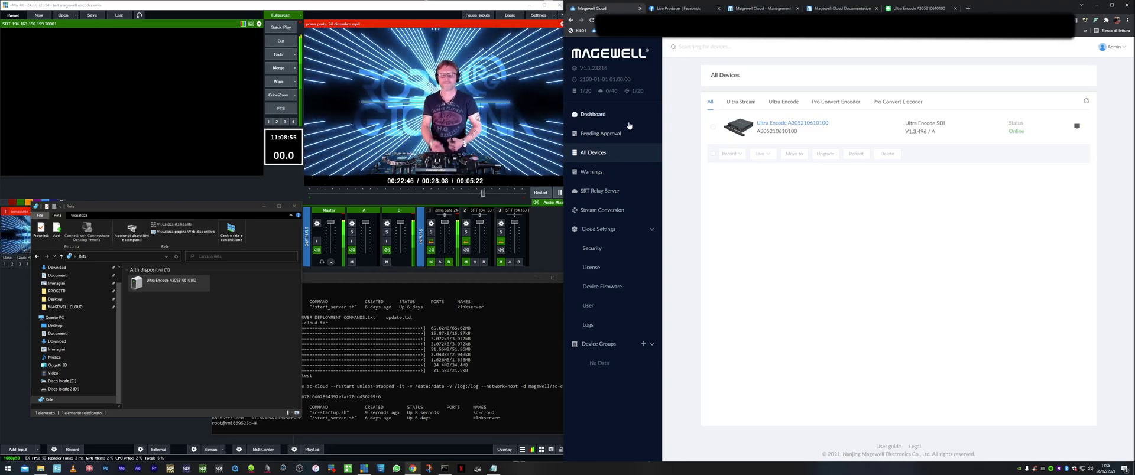
{"action": "left_click", "coordinate": [594, 212]}
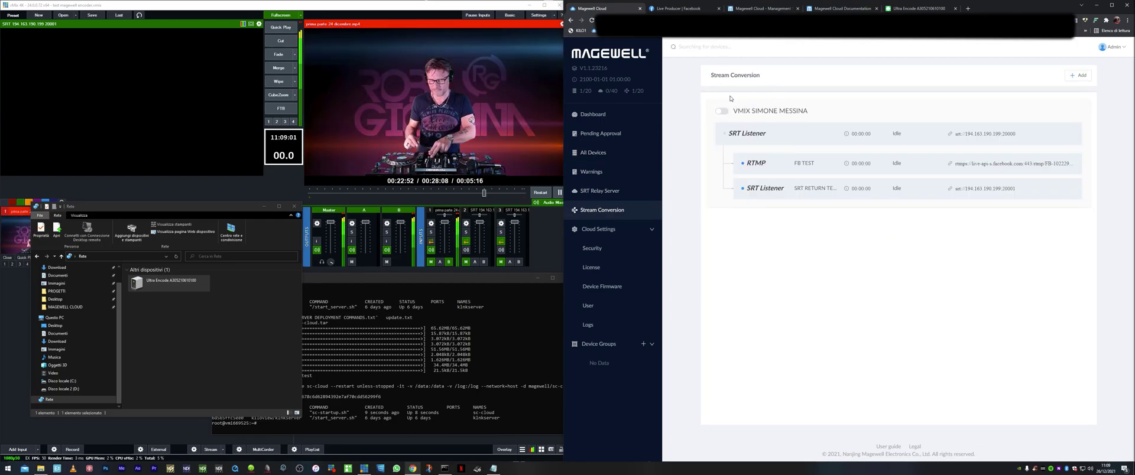
Start a new SRT Listener stream conversion in Magewell Cloud and name it "ultra encode".
{"action": "mouse_move", "coordinate": [751, 104]}
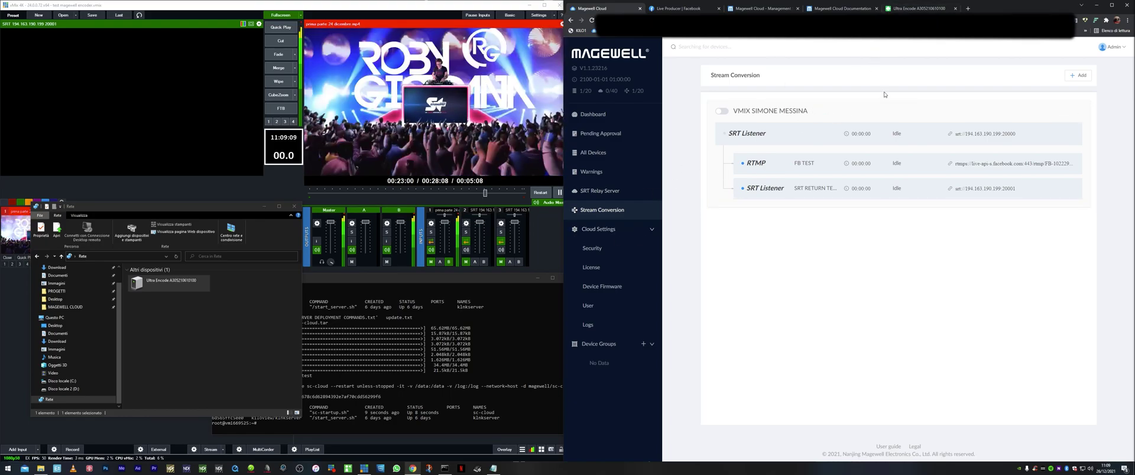
{"action": "left_click", "coordinate": [1086, 76]}
{"action": "left_click", "coordinate": [879, 171]}
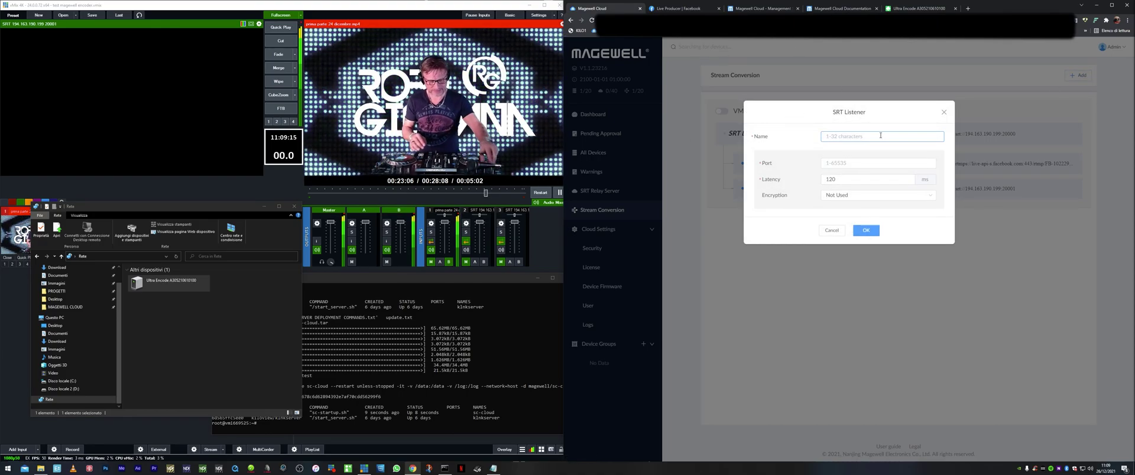
{"action": "type", "text": "ultra encode"}
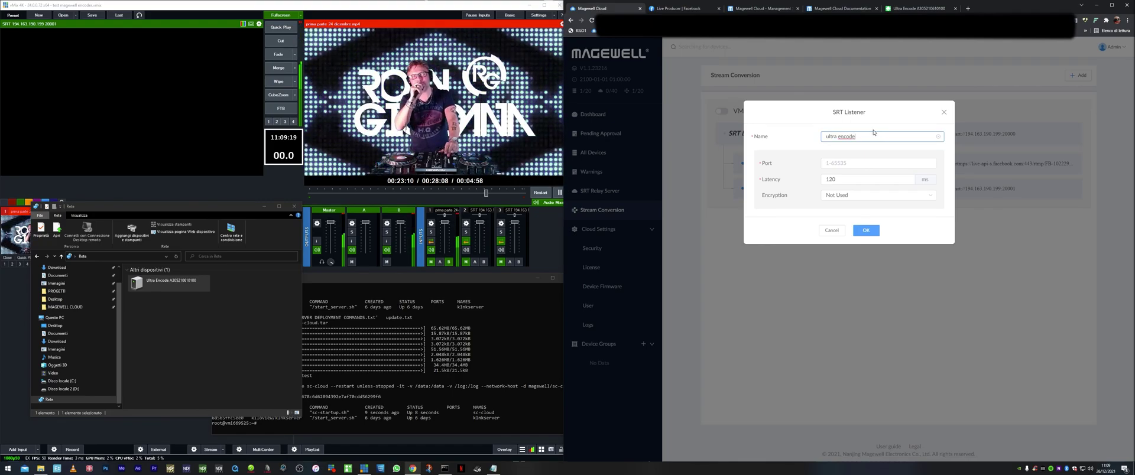
On the Ultra Encode, copy the first SRT Caller's port, set that server's address to 194.163.190.199 and save it.
{"action": "left_click", "coordinate": [919, 9]}
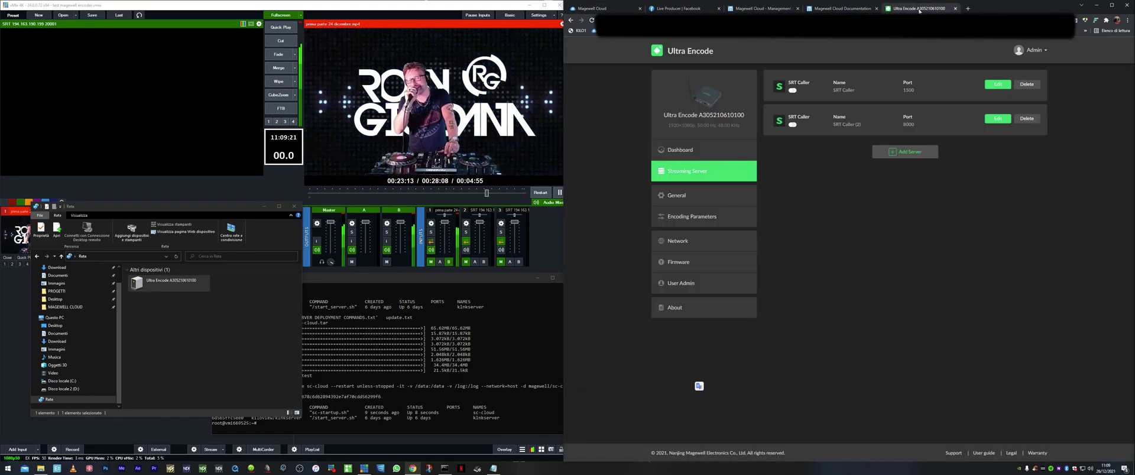
{"action": "left_click_drag", "start_coordinate": [903, 92], "coordinate": [916, 98]}
{"action": "right_click", "coordinate": [917, 98]}
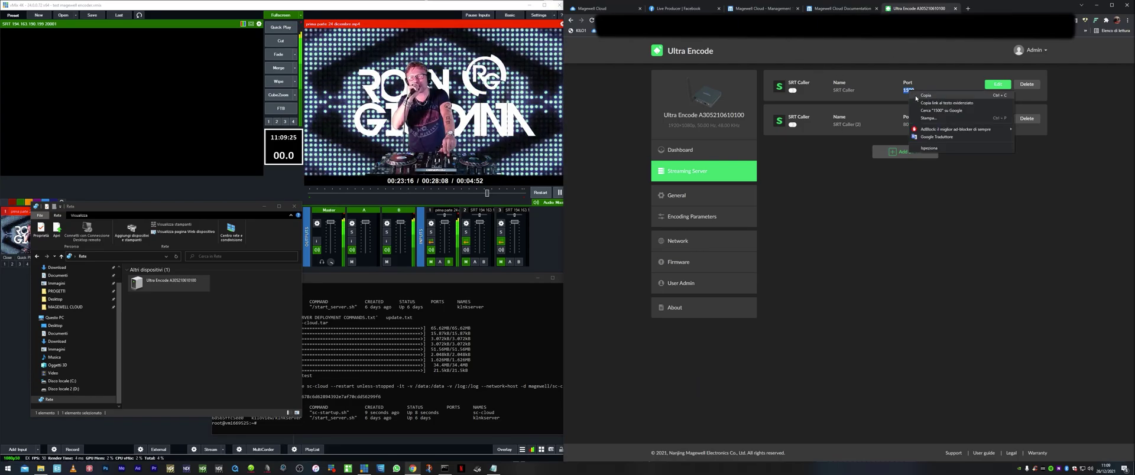
{"action": "left_click", "coordinate": [925, 96]}
{"action": "left_click", "coordinate": [992, 83]}
{"action": "left_click_drag", "start_coordinate": [946, 138], "coordinate": [848, 129]}
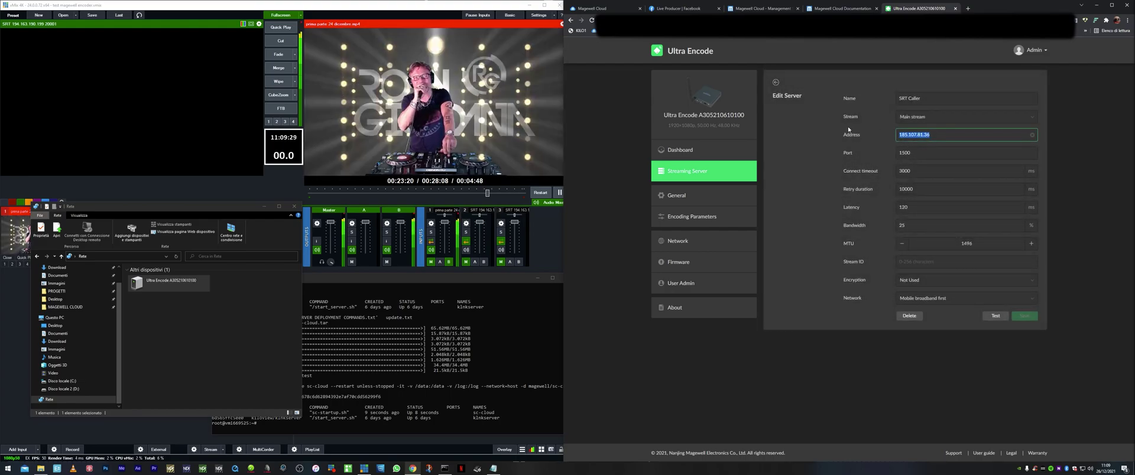
{"action": "type", "text": "194.163.190.199"}
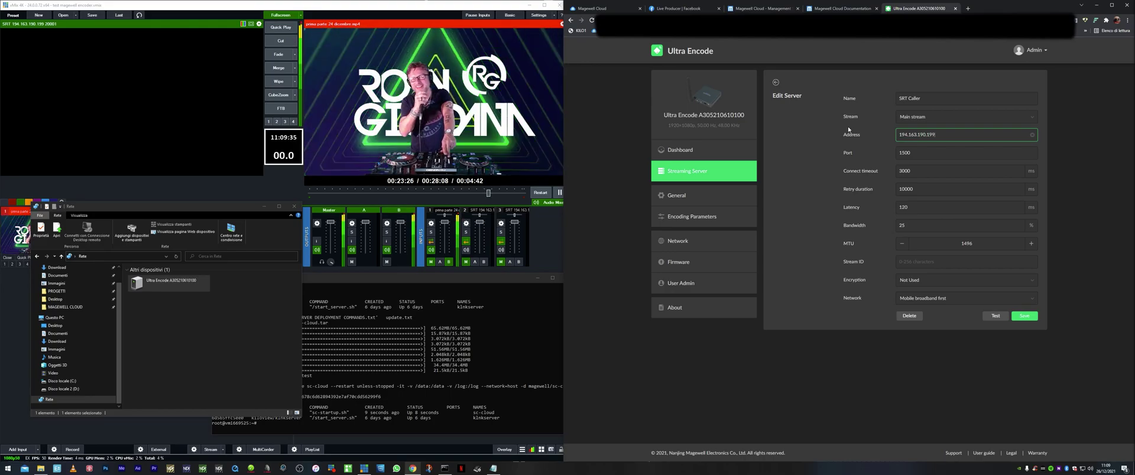
{"action": "left_click", "coordinate": [1024, 316]}
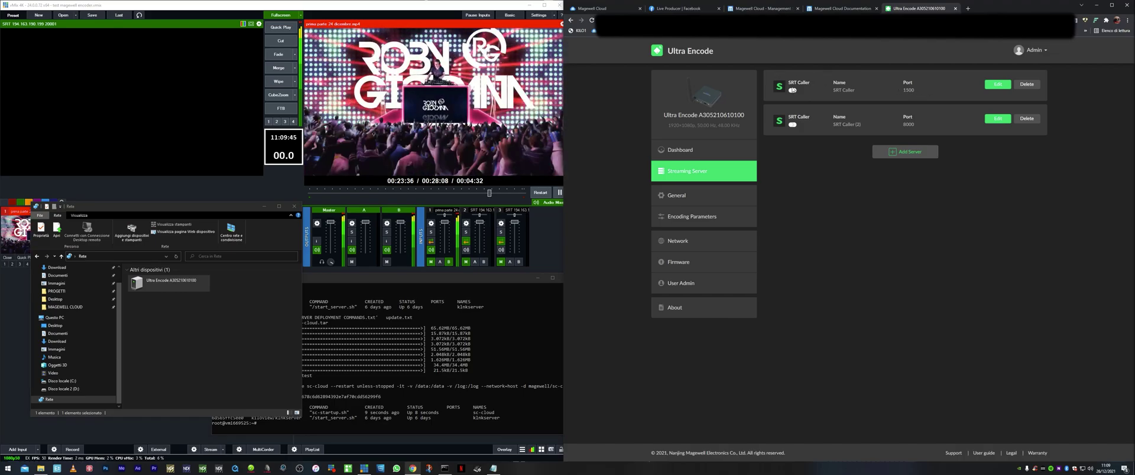
Back in Magewell Cloud, set the new SRT Listener's port to 1500 and create the conversion.
{"action": "left_click", "coordinate": [601, 10]}
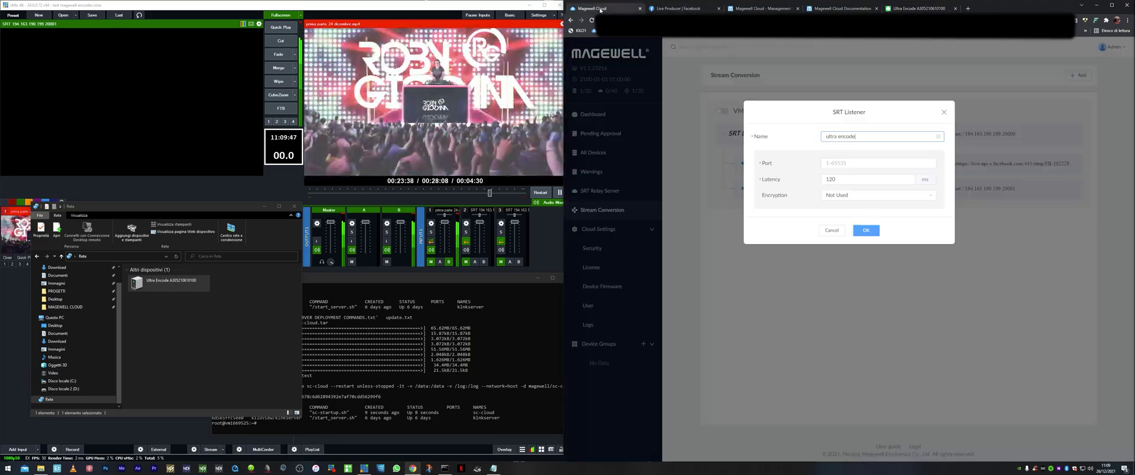
{"action": "left_click", "coordinate": [865, 161]}
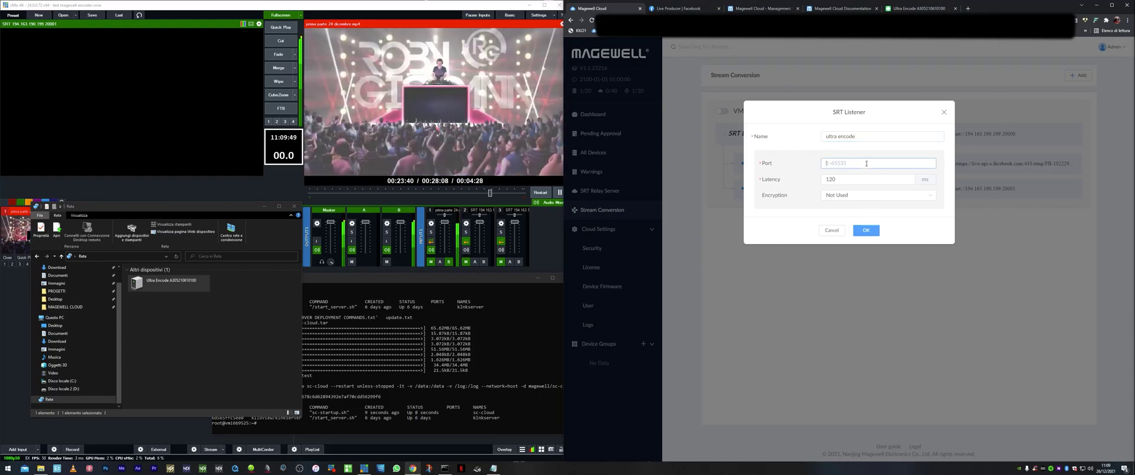
{"action": "type", "text": "1500"}
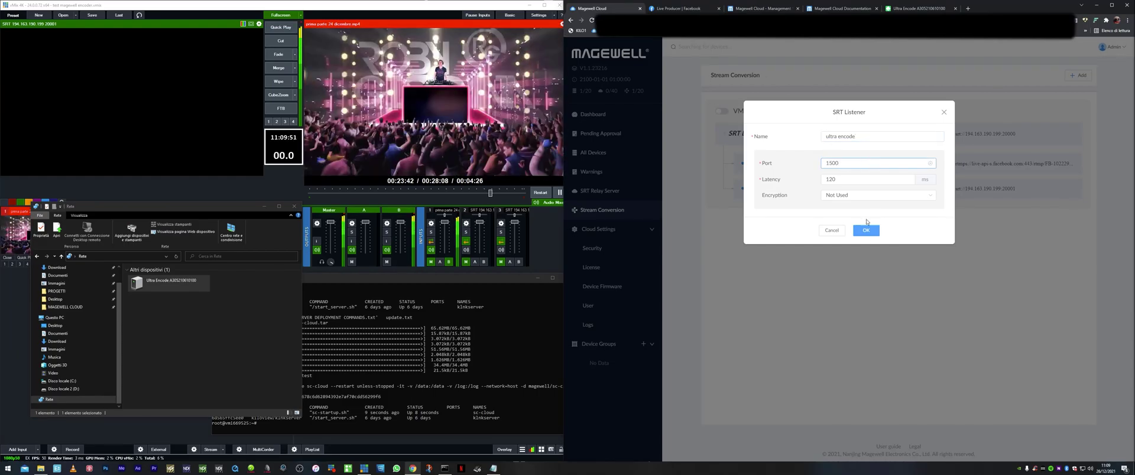
{"action": "left_click", "coordinate": [865, 231]}
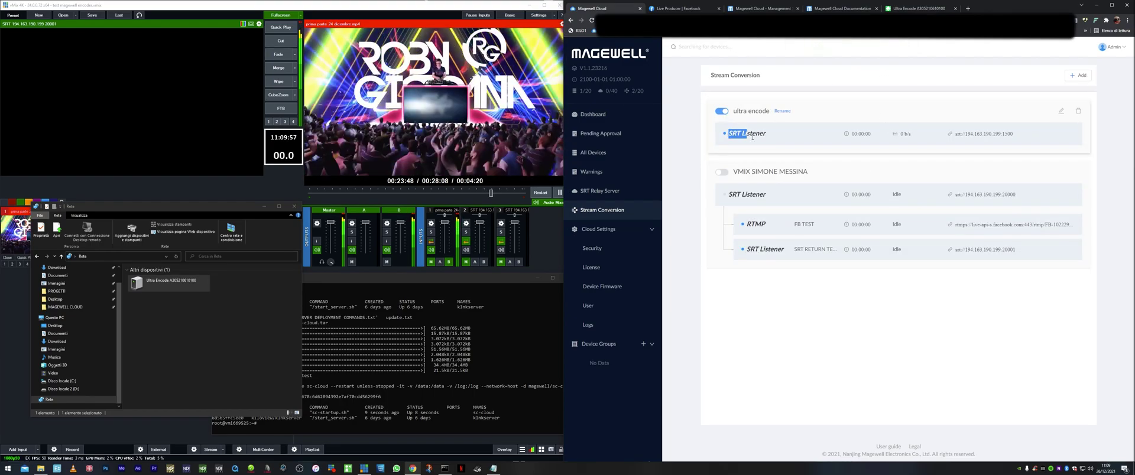
{"action": "left_click_drag", "start_coordinate": [755, 137], "coordinate": [765, 135]}
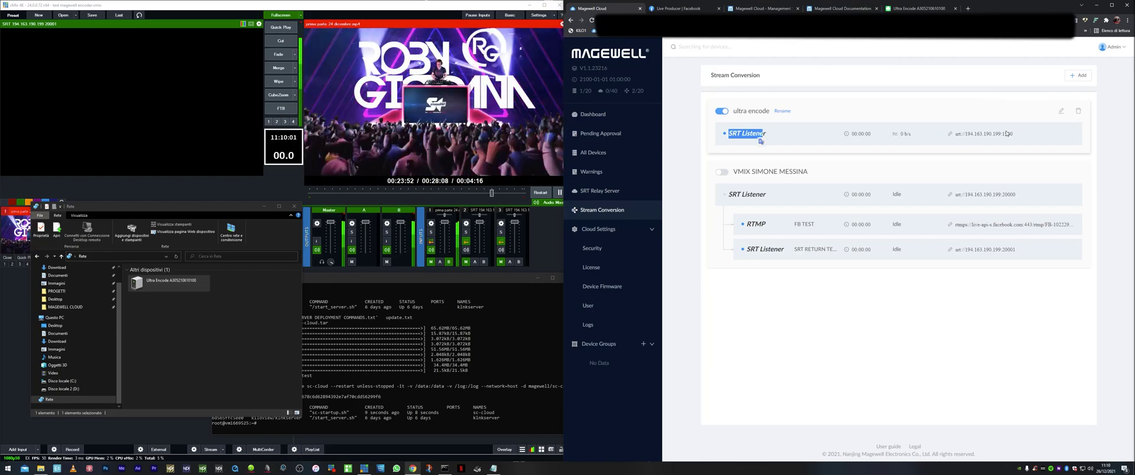
Enable the Ultra Encode's first SRT Caller and check the incoming stream's duration and bitrate in Magewell Cloud's Stream Conversion list.
{"action": "left_click", "coordinate": [919, 8]}
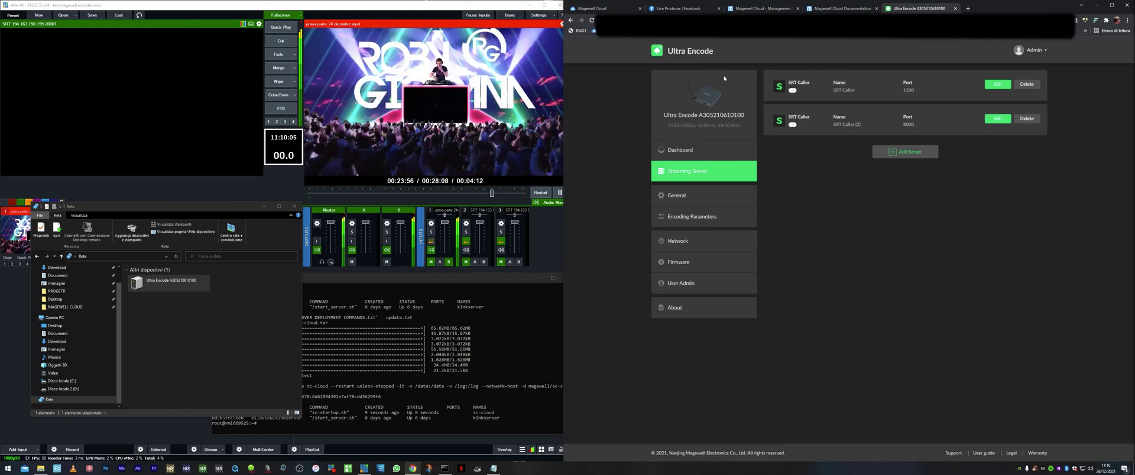
{"action": "left_click", "coordinate": [693, 152]}
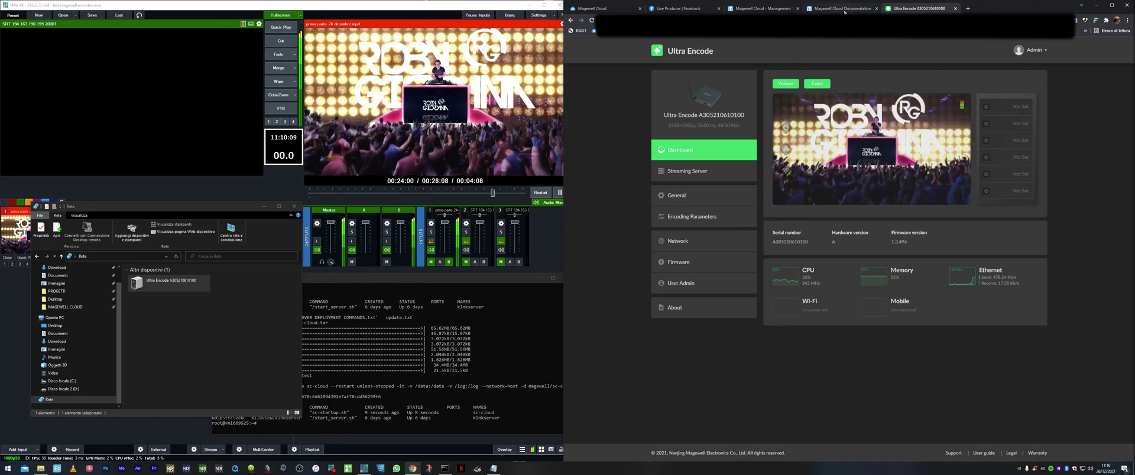
{"action": "left_click", "coordinate": [739, 170]}
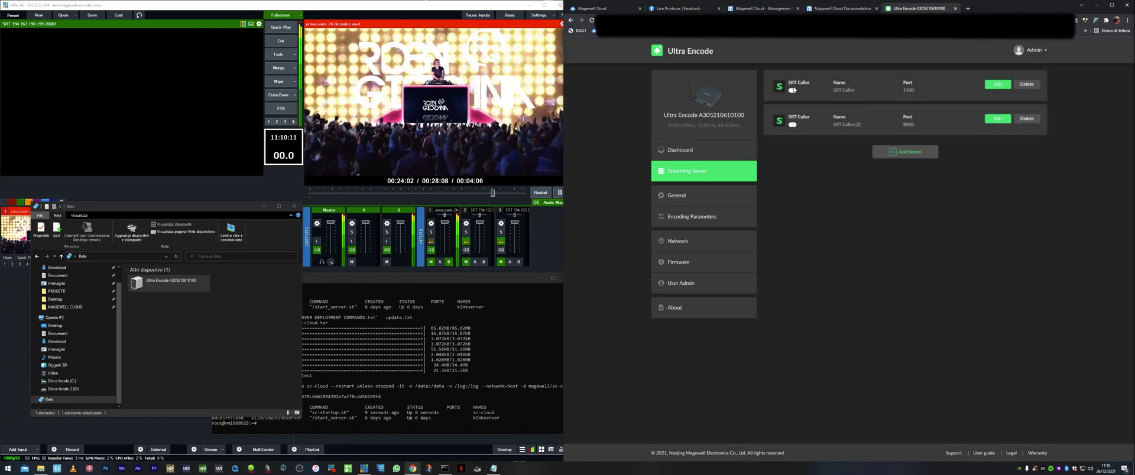
{"action": "left_click", "coordinate": [795, 91]}
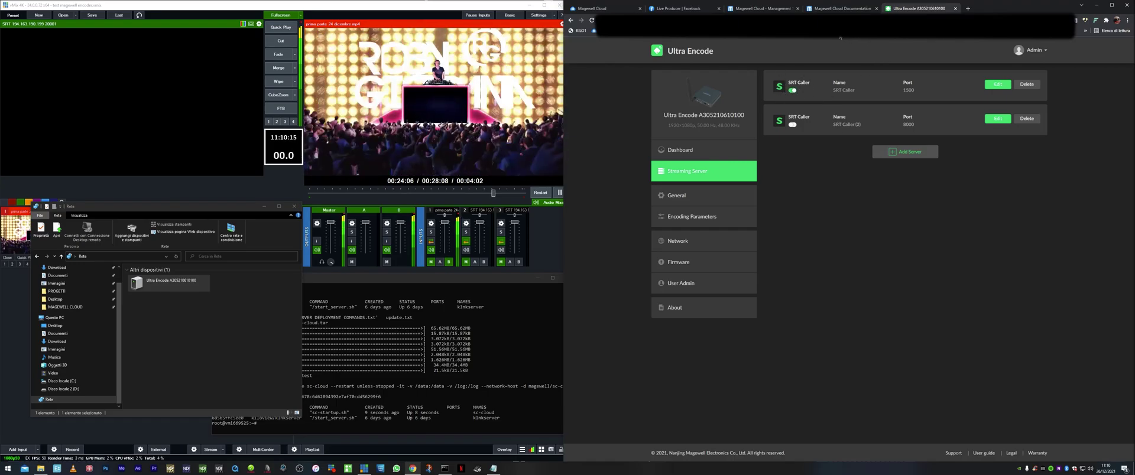
{"action": "left_click", "coordinate": [601, 9]}
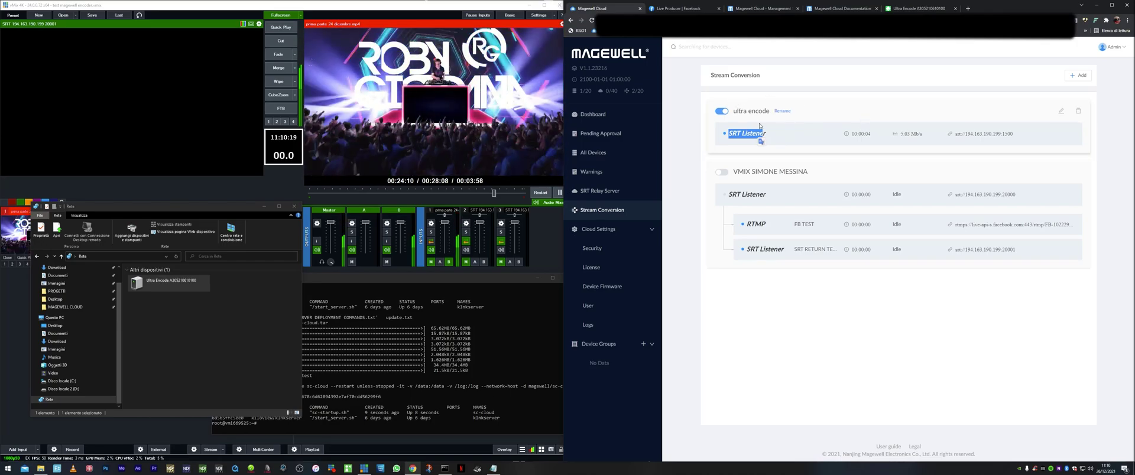
{"action": "left_click_drag", "start_coordinate": [895, 136], "coordinate": [925, 134]}
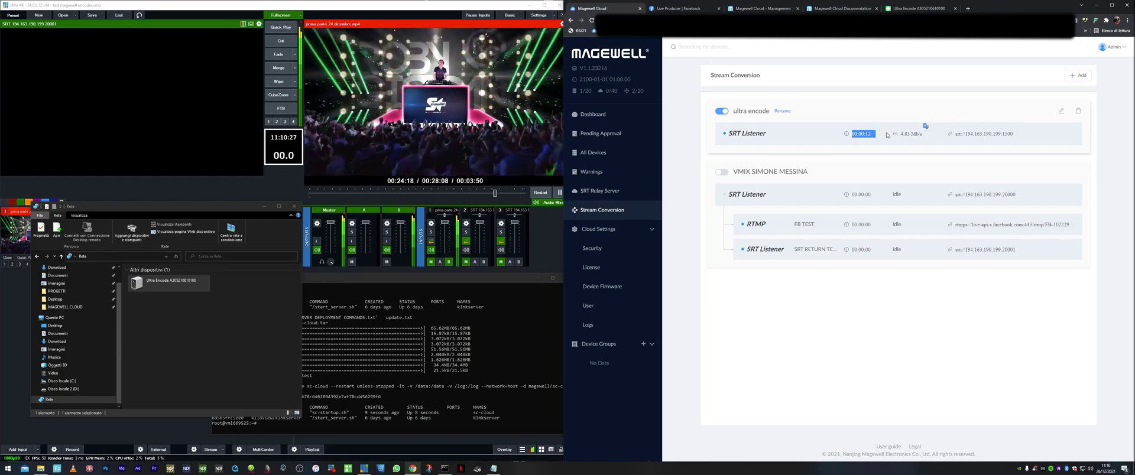
Dismiss the file explorer window and add an SRT Listener output named "vmix return srt" on port 1600 to the ultra encode conversion.
{"action": "left_click", "coordinate": [264, 209]}
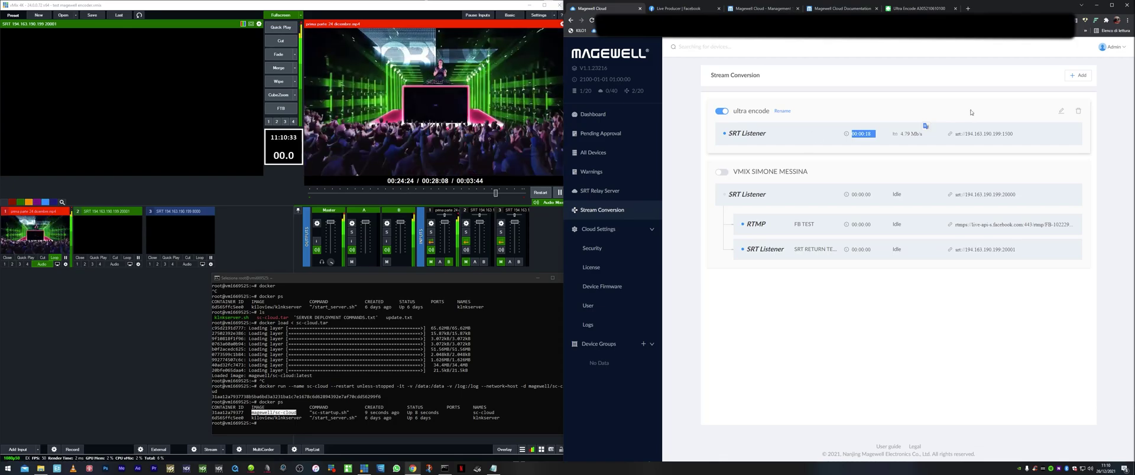
{"action": "left_click", "coordinate": [1062, 112]}
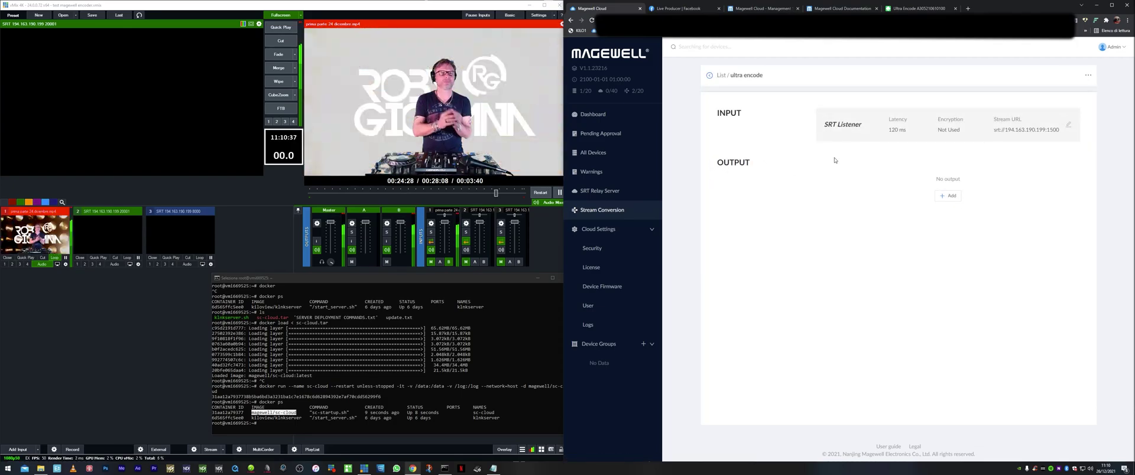
{"action": "double_click", "coordinate": [736, 163]}
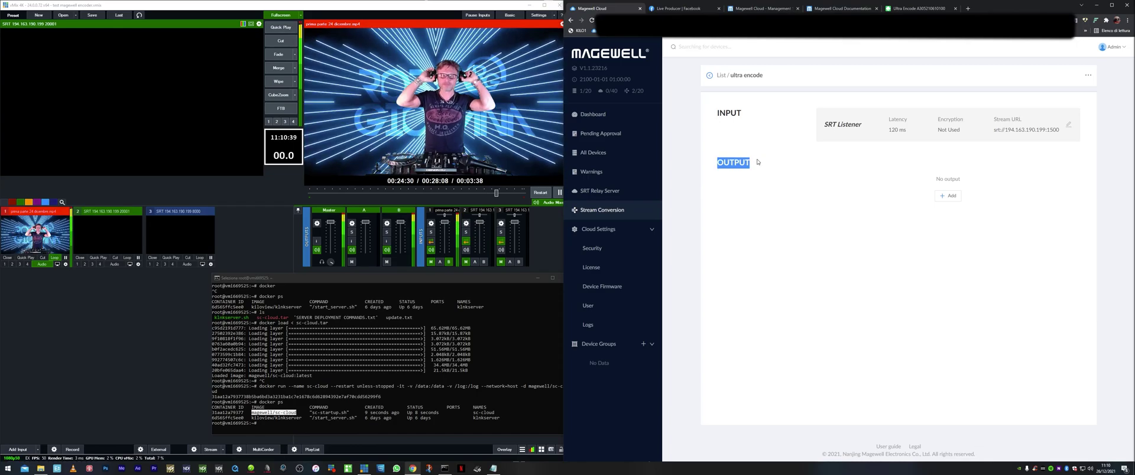
{"action": "left_click", "coordinate": [948, 196]}
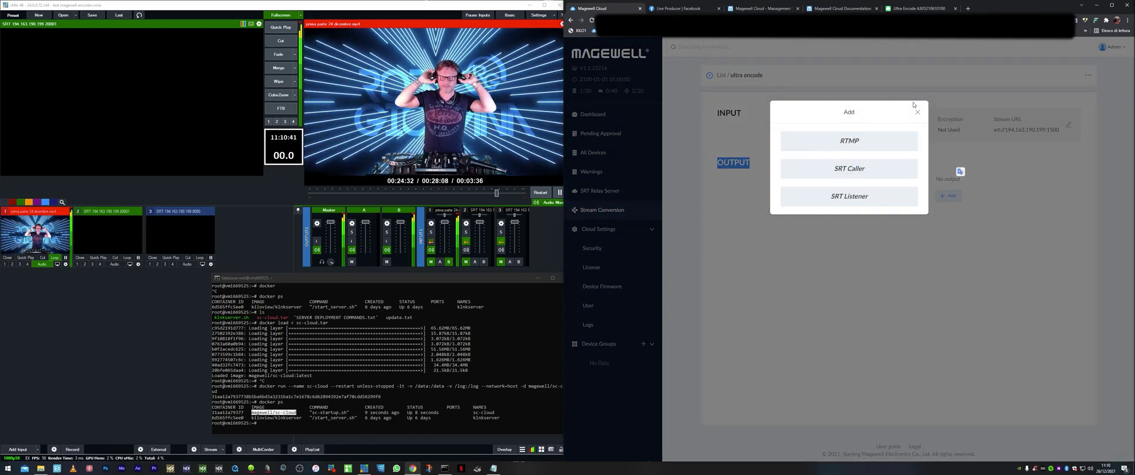
{"action": "left_click", "coordinate": [855, 200]}
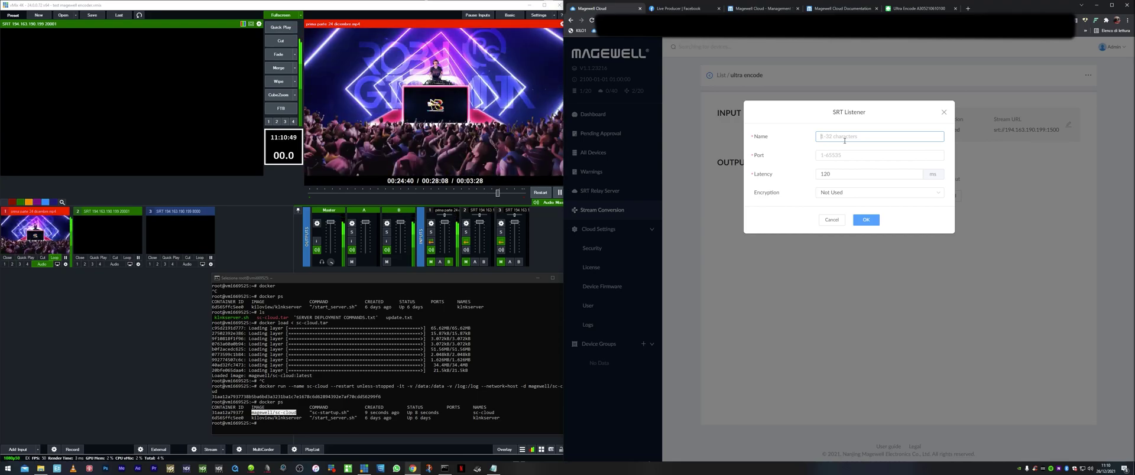
{"action": "type", "text": "vmix return s"}
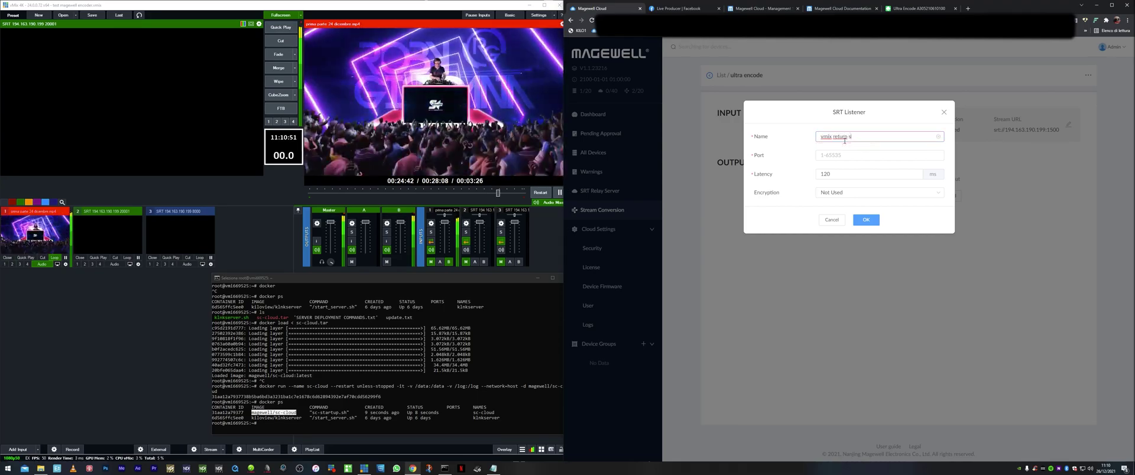
{"action": "type", "text": "rt"}
{"action": "left_click", "coordinate": [845, 157]}
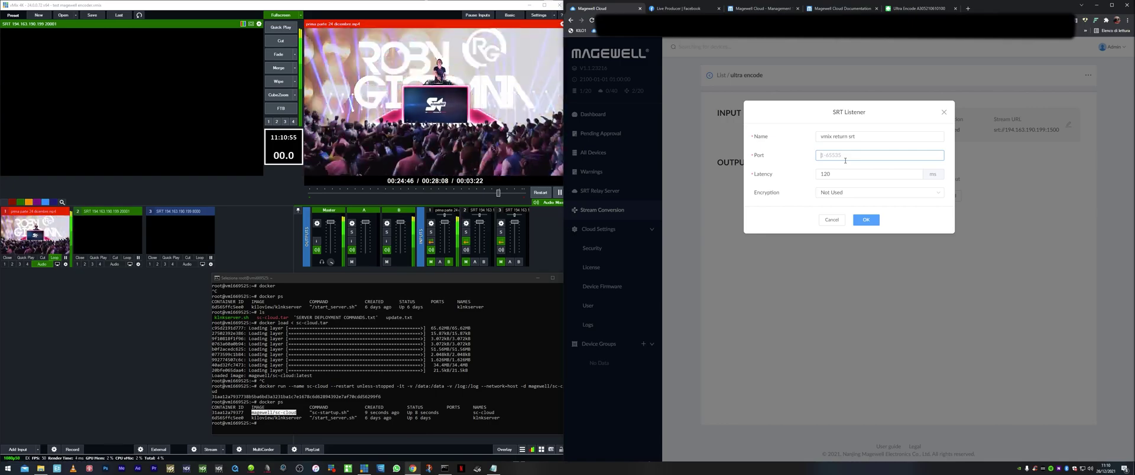
{"action": "type", "text": "1600"}
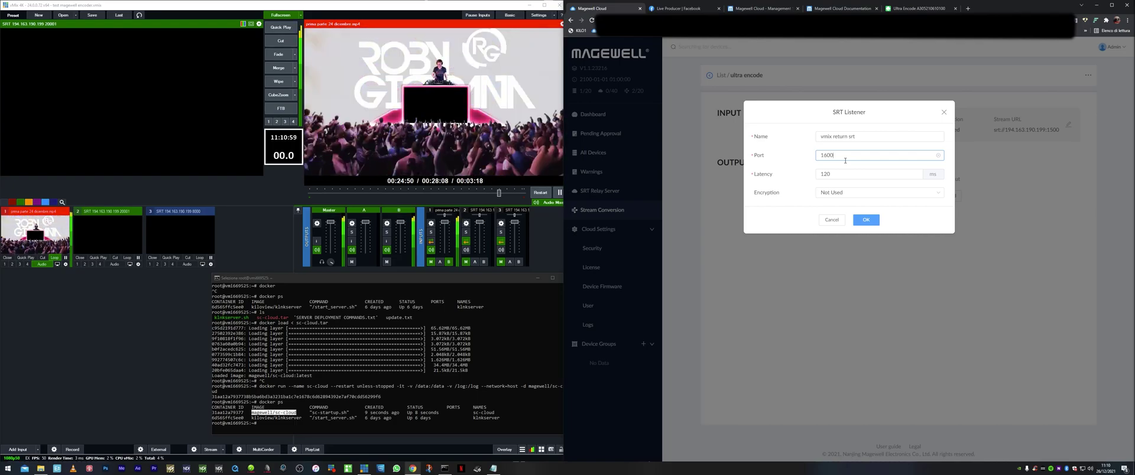
{"action": "left_click", "coordinate": [870, 220]}
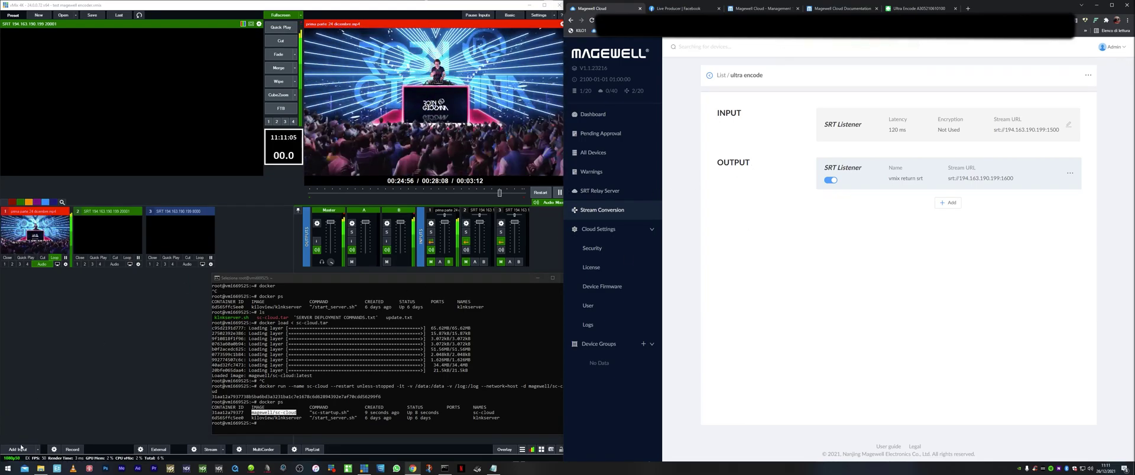
In vMix, add an SRT Caller stream input for 194.163.190.199 on port 1600 and show it in preview.
{"action": "left_click", "coordinate": [20, 449]}
{"action": "left_click", "coordinate": [426, 183]}
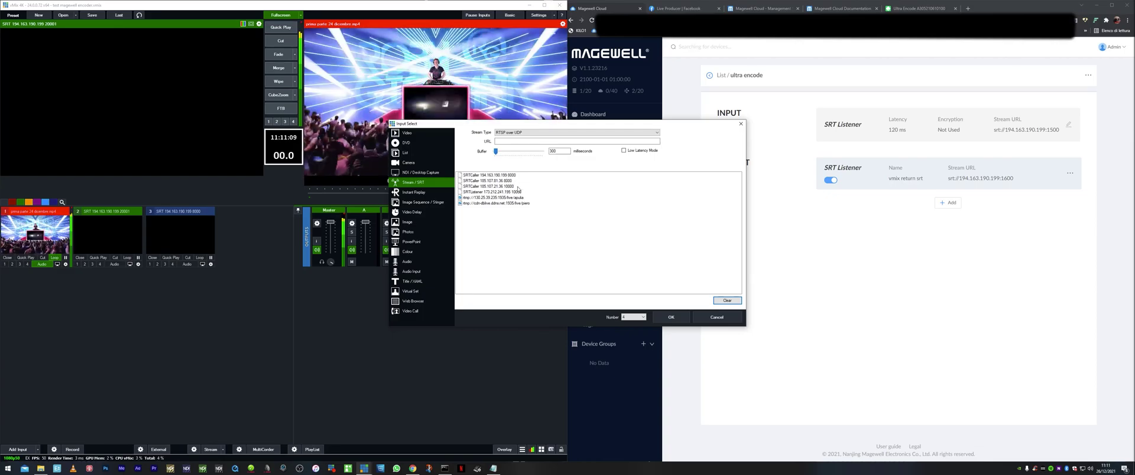
{"action": "left_click", "coordinate": [496, 175]}
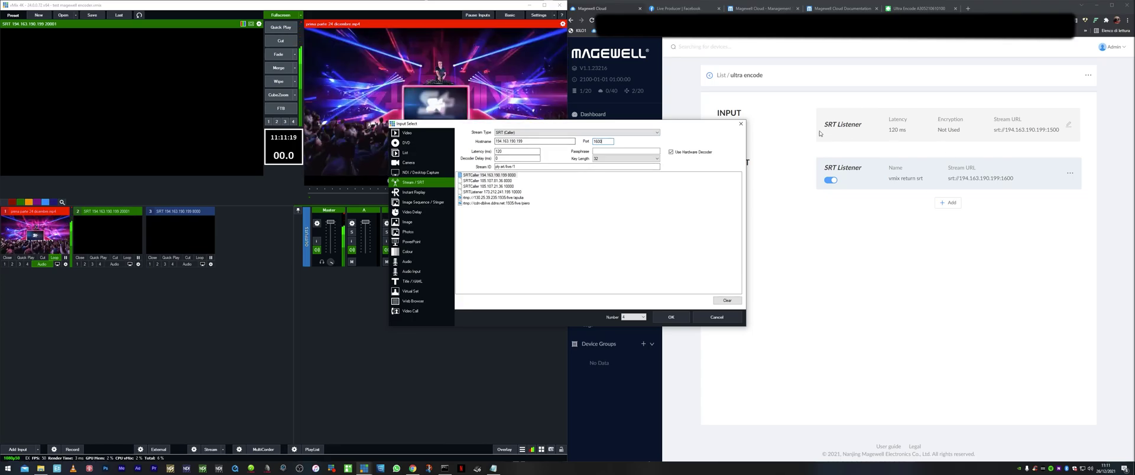
{"action": "left_click", "coordinate": [677, 319]}
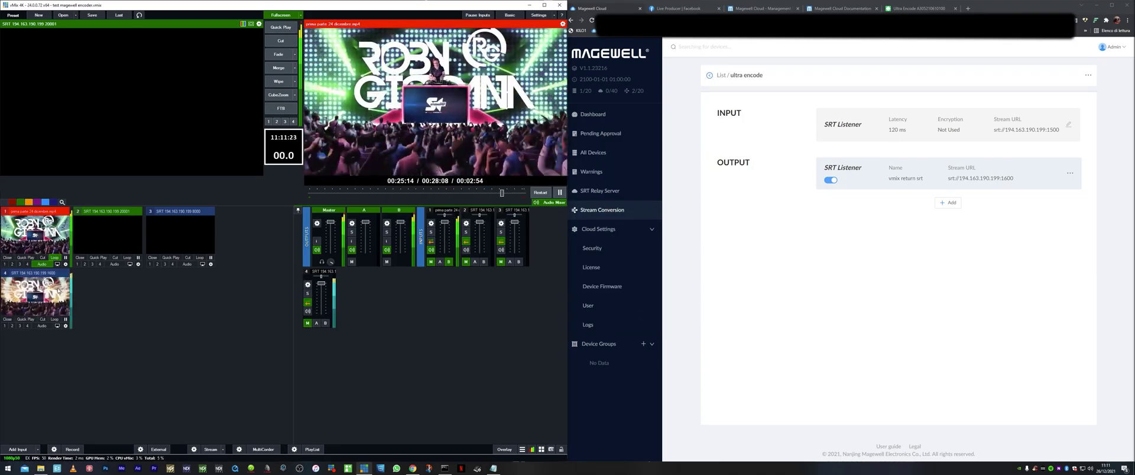
{"action": "left_click", "coordinate": [36, 305]}
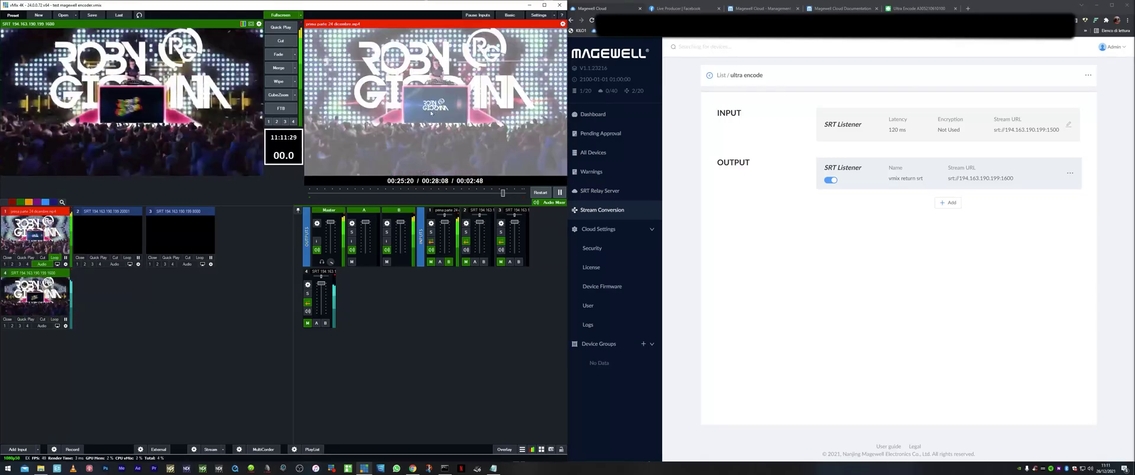
Start an RTMP output named "fb live" in the ultra encode conversion and set its URL protocol to rtmps://.
{"action": "left_click", "coordinate": [922, 9]}
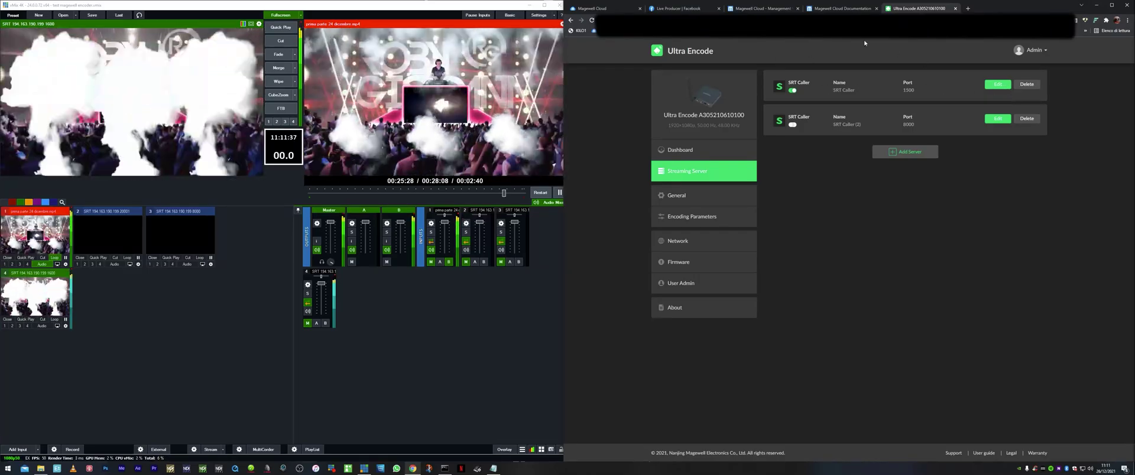
{"action": "left_click", "coordinate": [621, 8]}
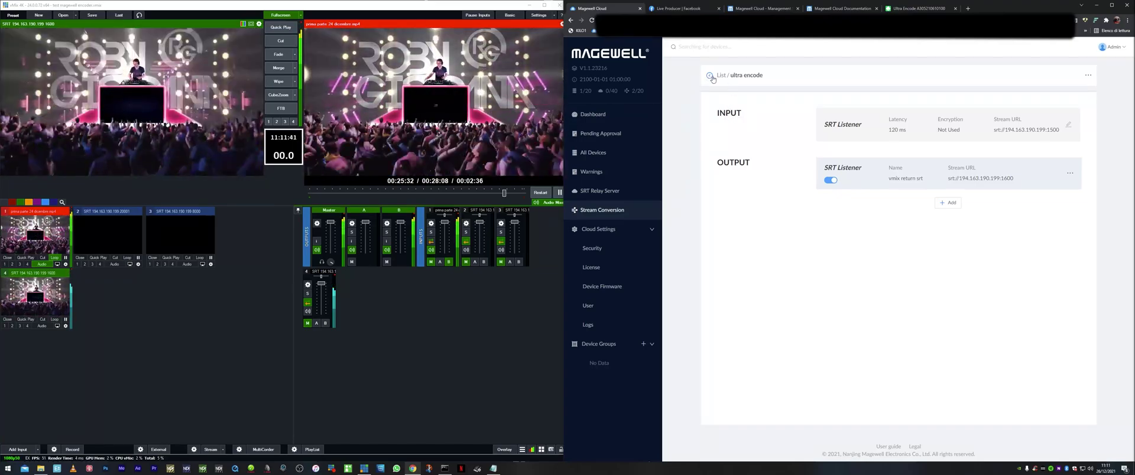
{"action": "left_click", "coordinate": [947, 202]}
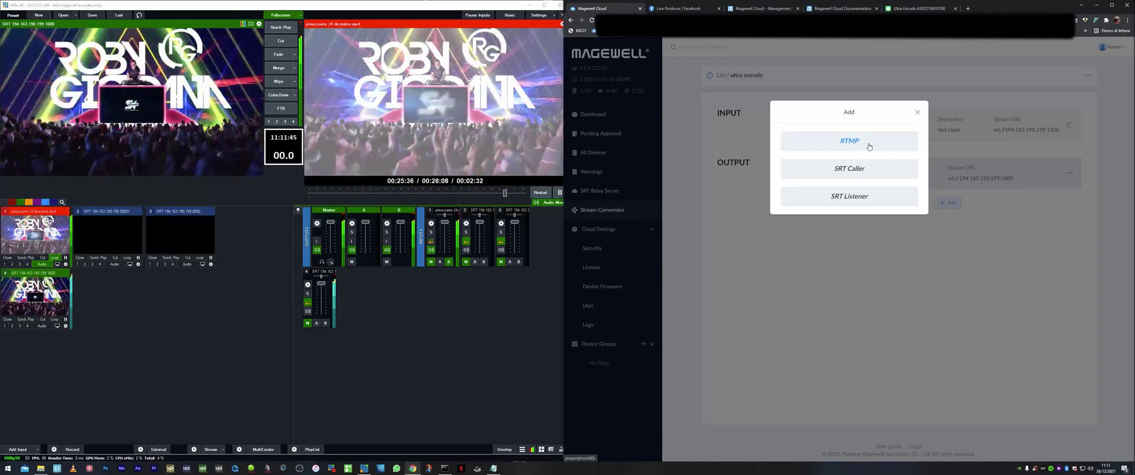
{"action": "left_click", "coordinate": [869, 146]}
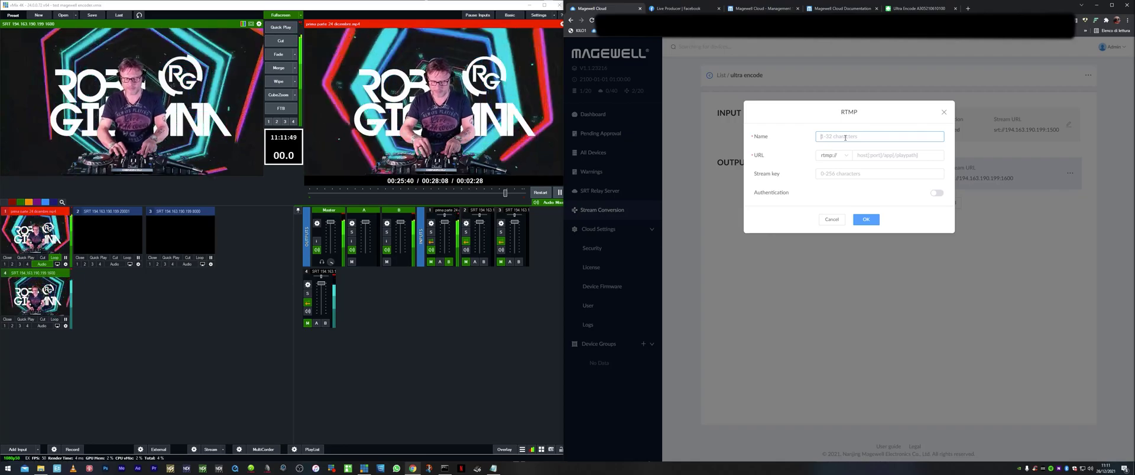
{"action": "type", "text": "fb ll"}
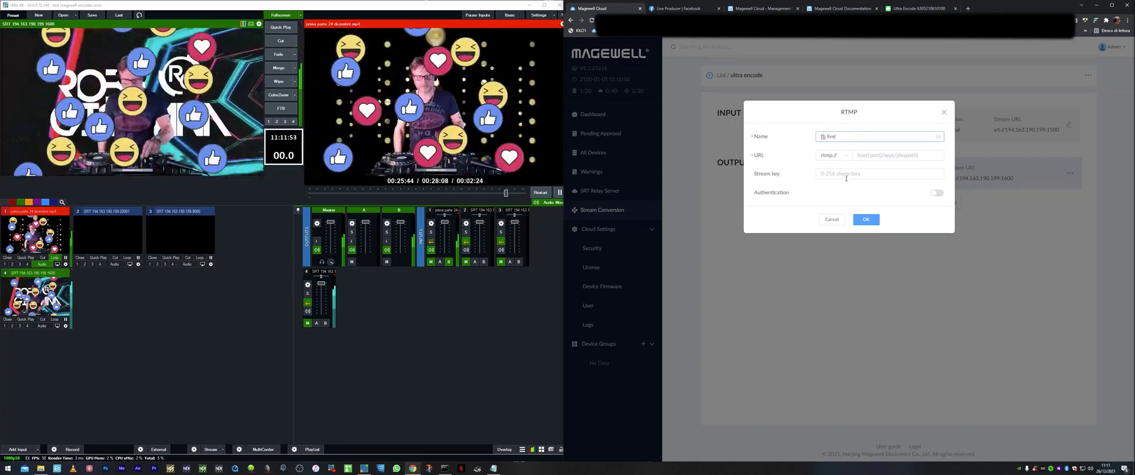
{"action": "left_click", "coordinate": [840, 157]}
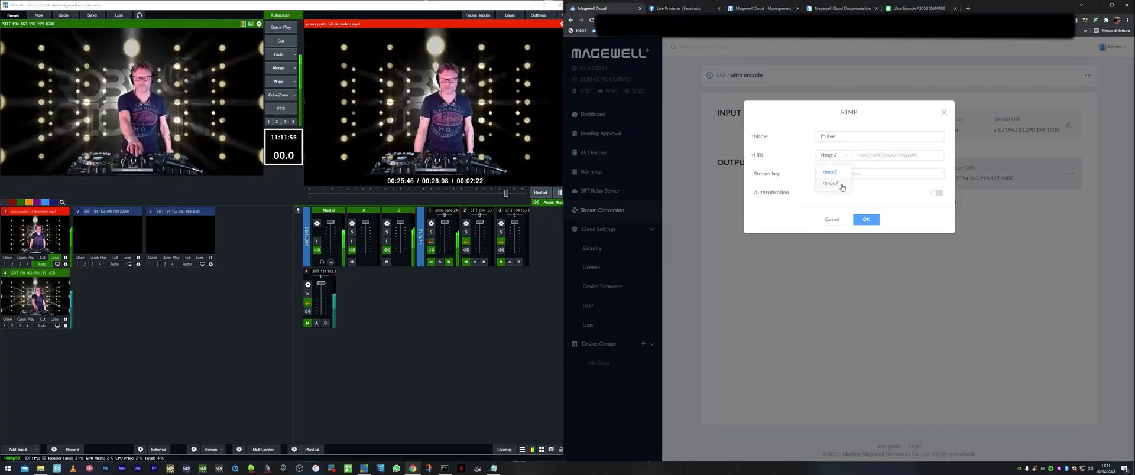
{"action": "left_click", "coordinate": [830, 183]}
Copy the server URL from Facebook Live Producer's advanced settings into the RTMP output's URL in Magewell Cloud.
{"action": "left_click", "coordinate": [680, 9]}
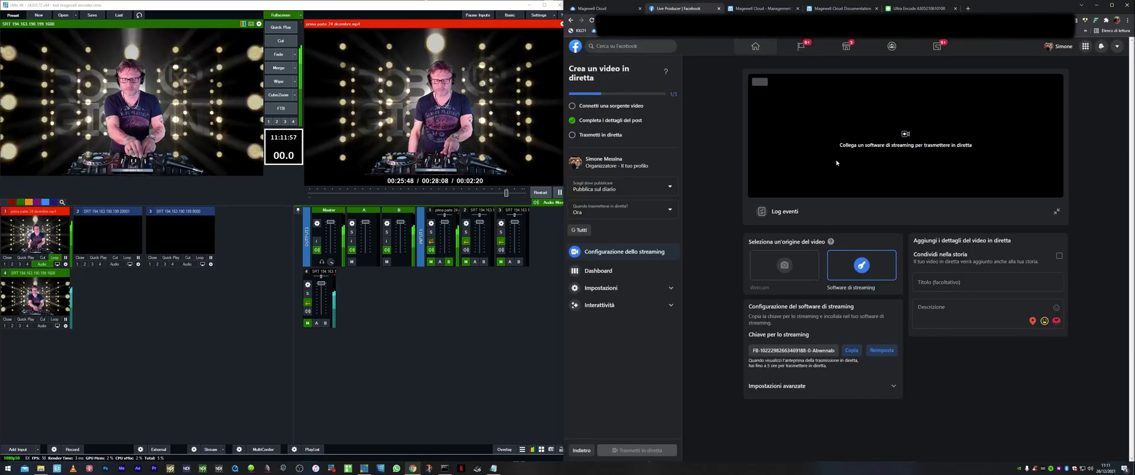
{"action": "left_click", "coordinate": [792, 387]}
{"action": "scroll", "coordinate": [810, 400], "scroll_direction": "down", "scroll_amount": 1}
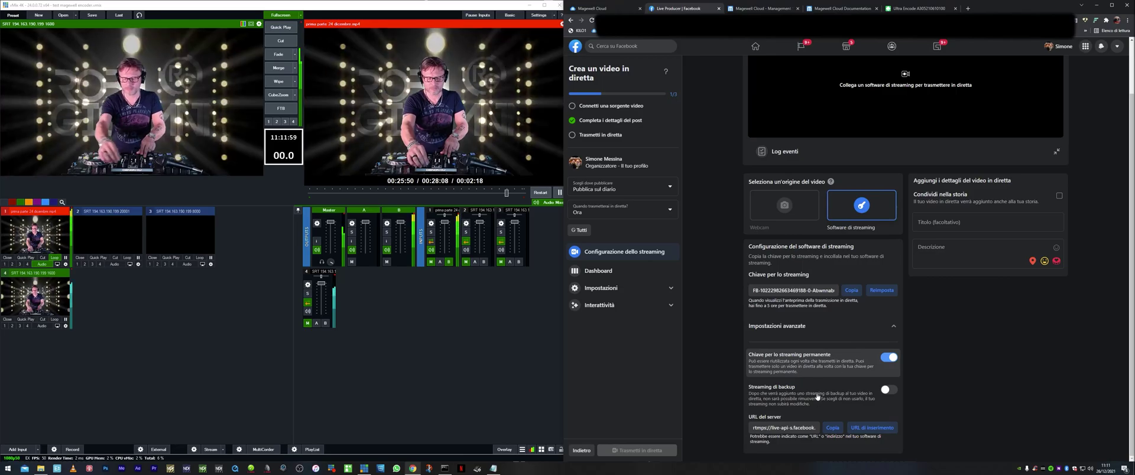
{"action": "left_click", "coordinate": [774, 432]}
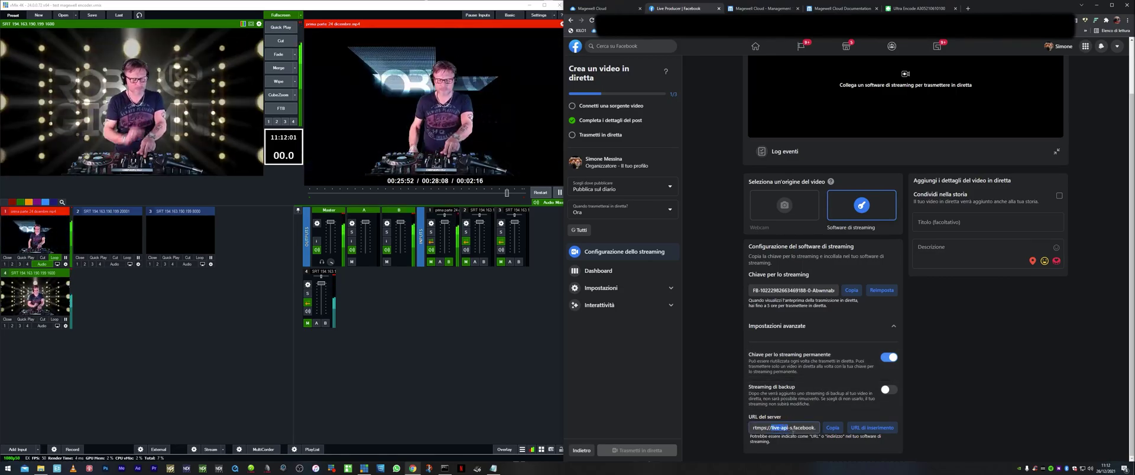
{"action": "triple_click", "coordinate": [789, 431]}
{"action": "key", "text": "ctrl+c"}
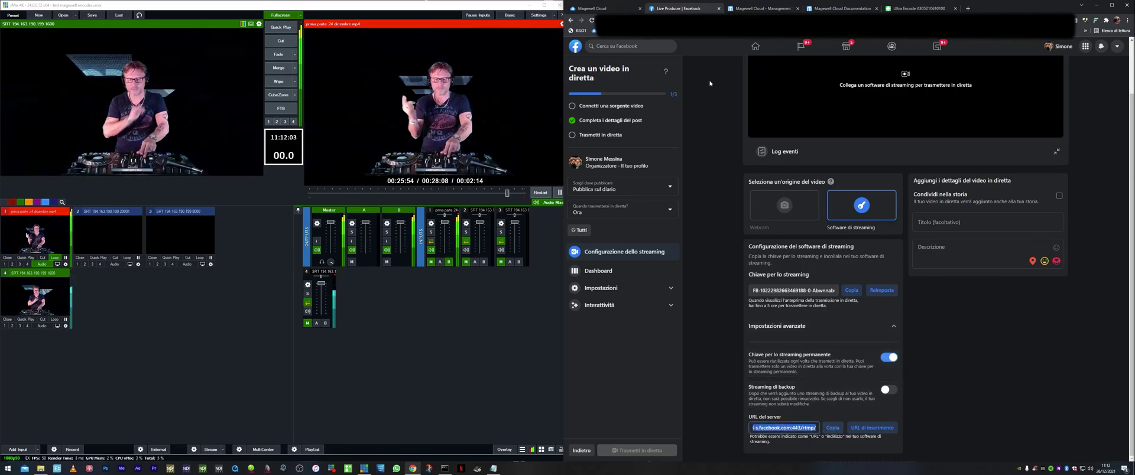
{"action": "left_click", "coordinate": [616, 9]}
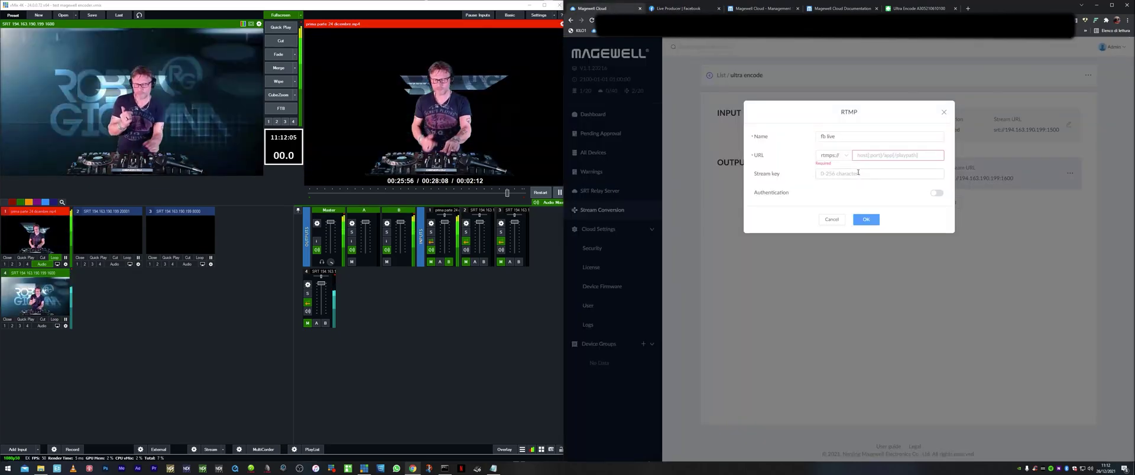
{"action": "left_click", "coordinate": [879, 155]}
{"action": "key", "text": "ctrl+v"}
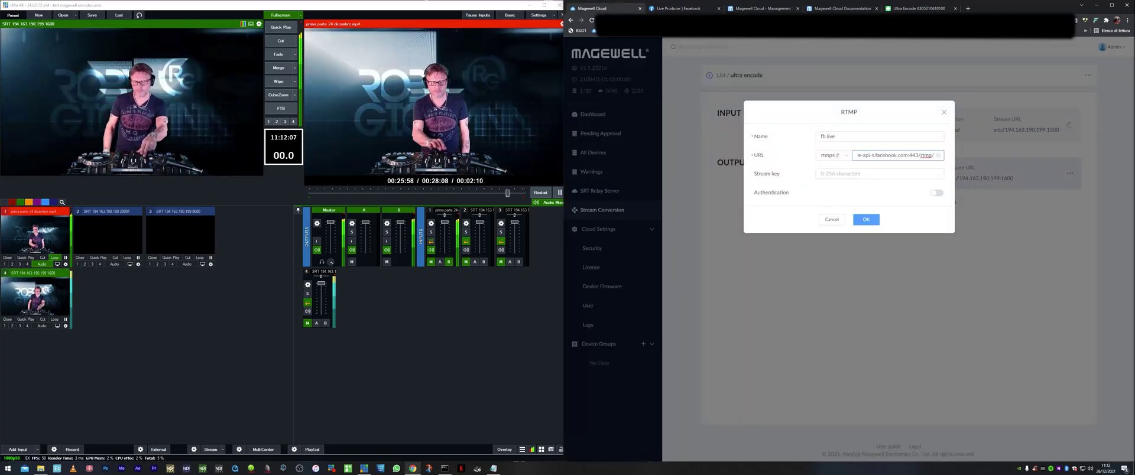
Copy the Facebook stream key into the RTMP output's Stream key field and create the output.
{"action": "key", "text": "ctrl+Tab"}
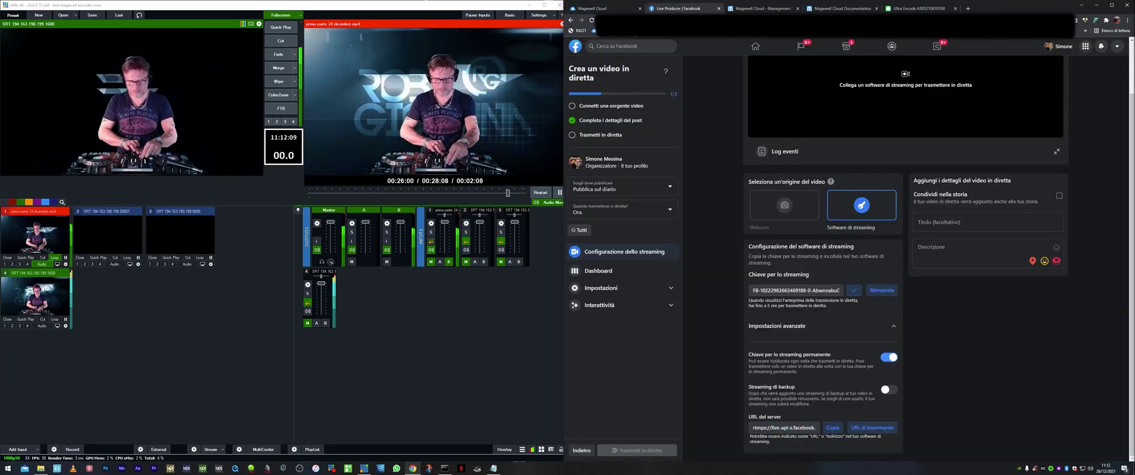
{"action": "left_click", "coordinate": [604, 10]}
{"action": "left_click", "coordinate": [836, 175]}
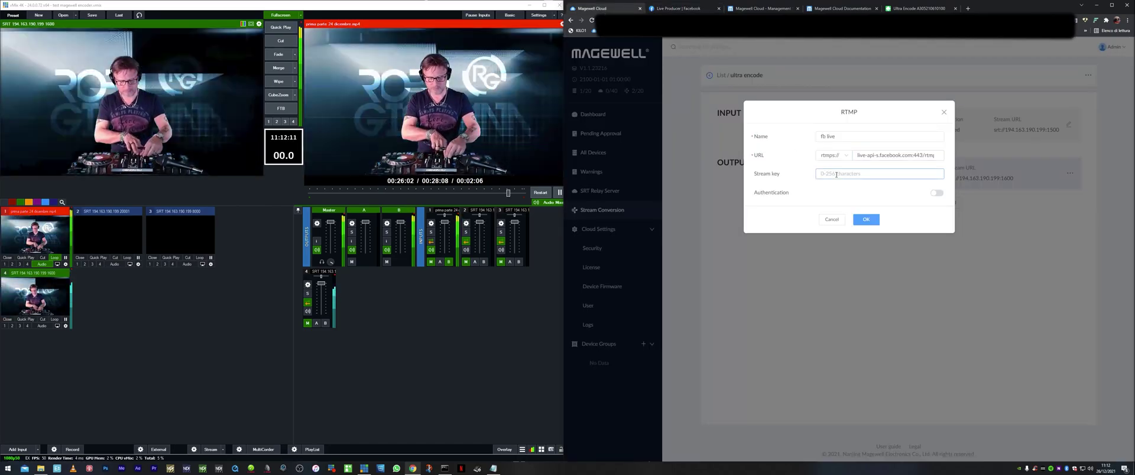
{"action": "key", "text": "ctrl+v"}
{"action": "left_click", "coordinate": [866, 219]}
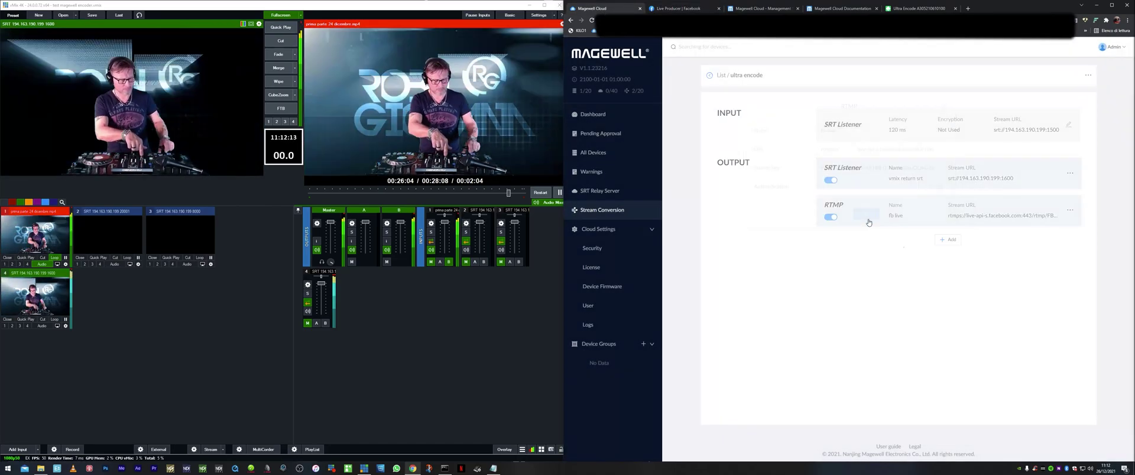
Check the incoming video in Facebook Live Producer and the Ultra Encode's streaming server list, and return to Magewell Cloud.
{"action": "left_click", "coordinate": [677, 8]}
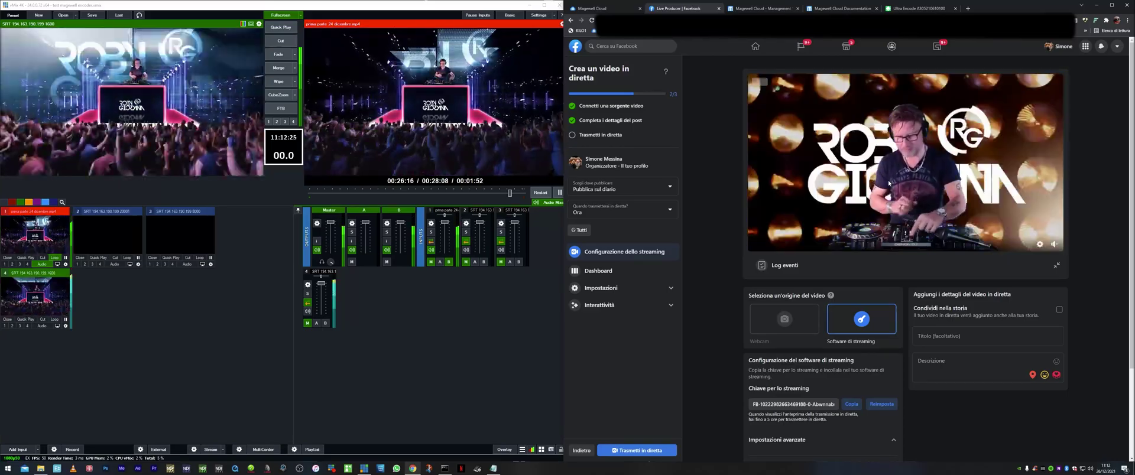
{"action": "left_click", "coordinate": [909, 9]}
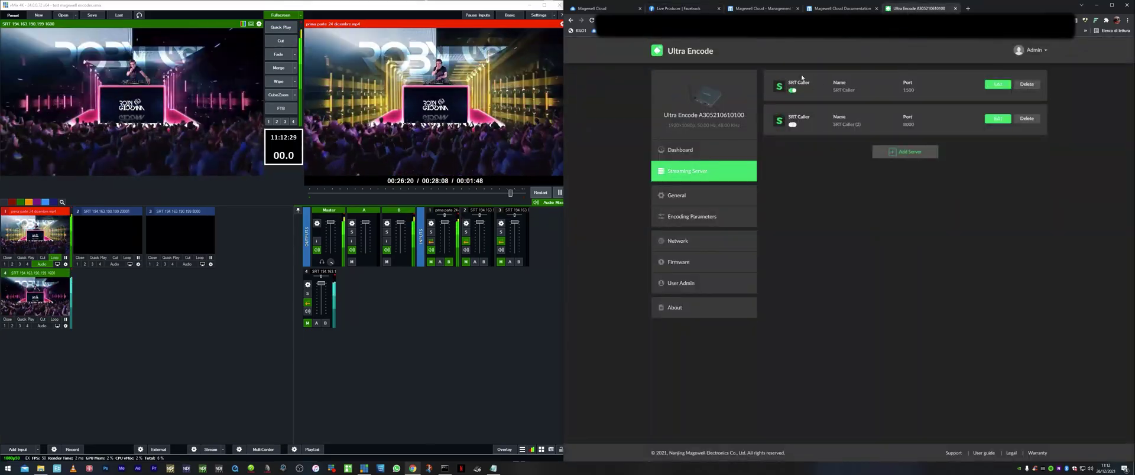
{"action": "left_click", "coordinate": [602, 9]}
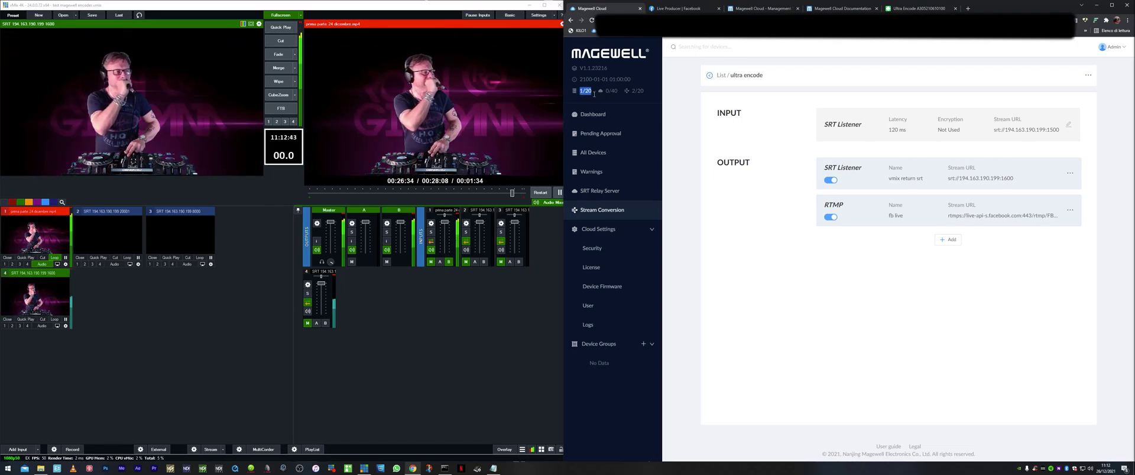
Review the usage counters below the Magewell Cloud version, the Stream Conversion list and the SRT Relay Server page.
{"action": "left_click_drag", "start_coordinate": [605, 93], "coordinate": [616, 94]}
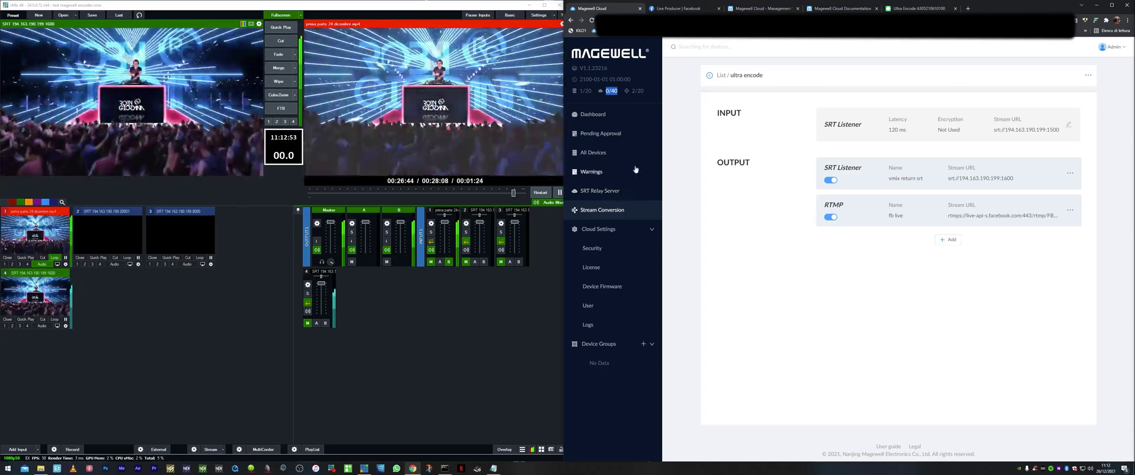
{"action": "left_click_drag", "start_coordinate": [631, 90], "coordinate": [645, 92]}
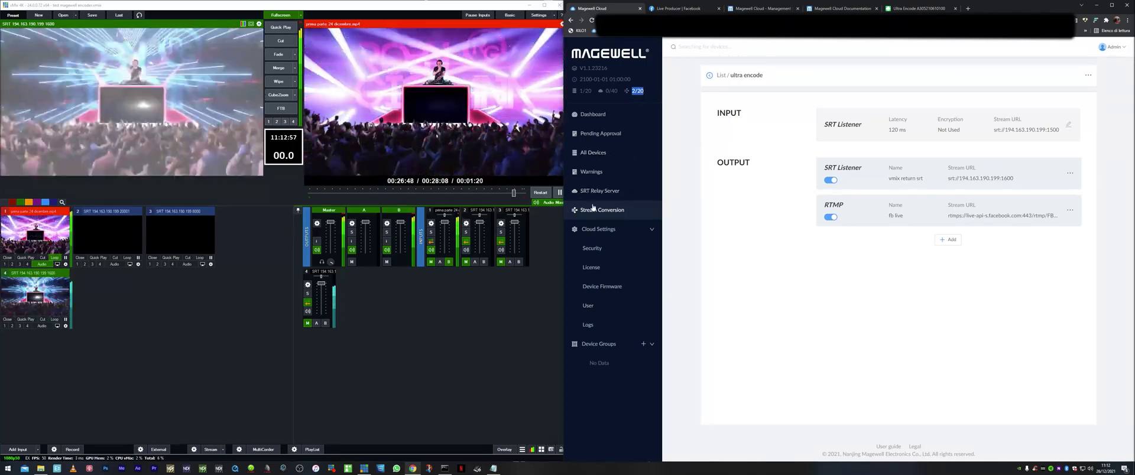
{"action": "left_click", "coordinate": [711, 78]}
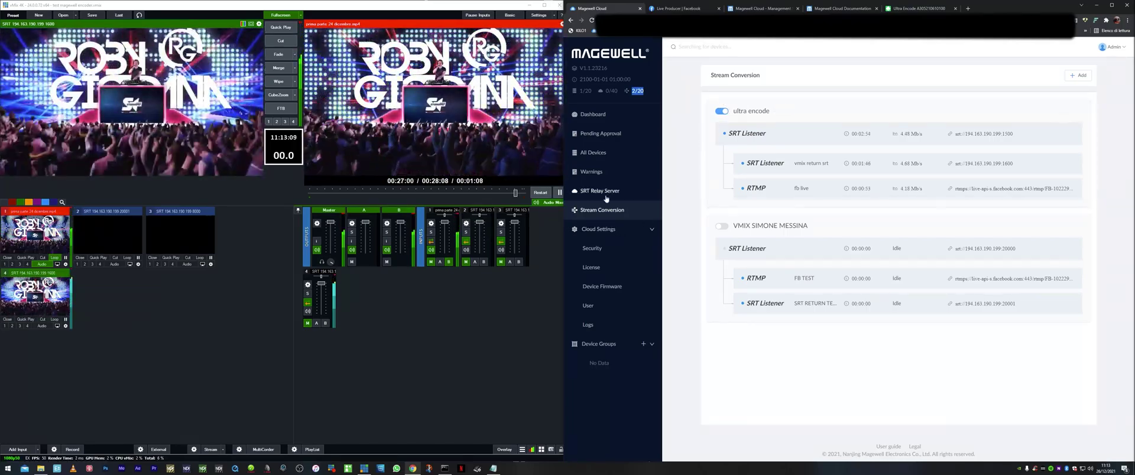
{"action": "left_click", "coordinate": [609, 191]}
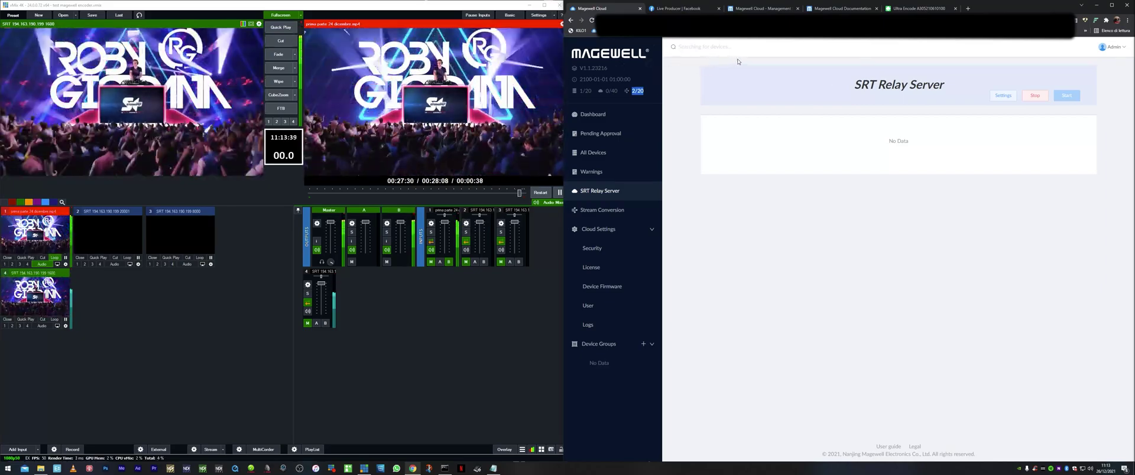
Stop the Ultra Encode's first SRT Caller and disable the ultra encode conversion in Magewell Cloud's Stream Conversion list.
{"action": "left_click", "coordinate": [922, 10]}
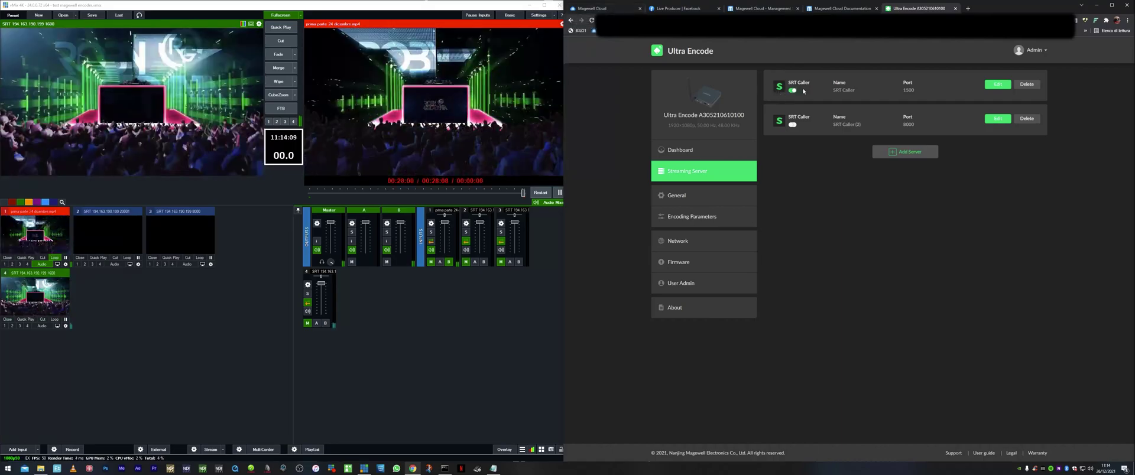
{"action": "left_click", "coordinate": [594, 9]}
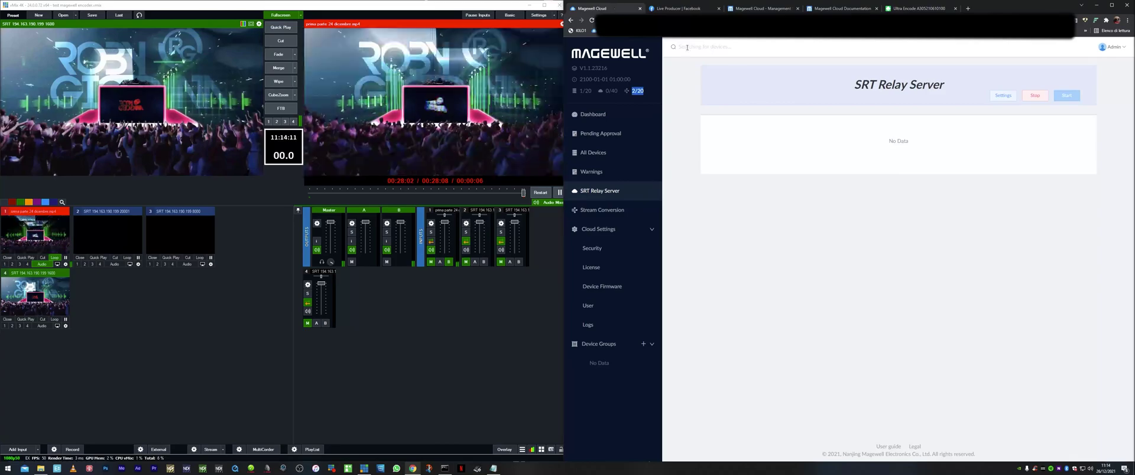
{"action": "left_click", "coordinate": [625, 211]}
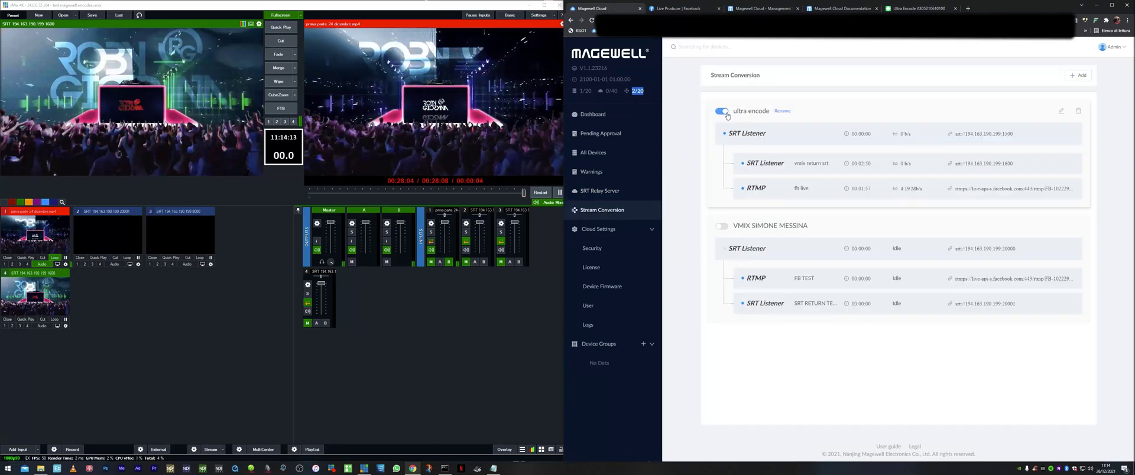
{"action": "left_click", "coordinate": [723, 111]}
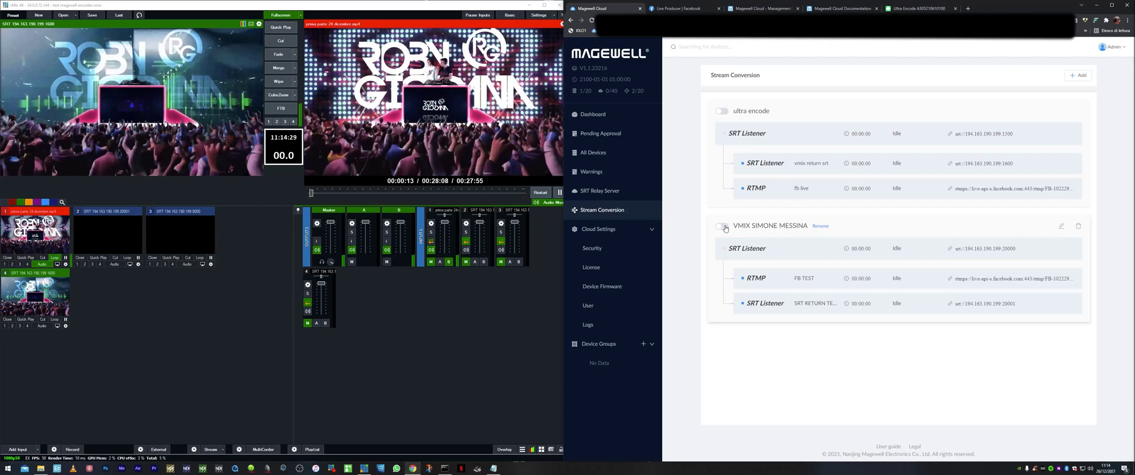
Enable the vMix conversion and open its details to review the SRT Listener input and the RTMP output to Facebook.
{"action": "left_click", "coordinate": [722, 227]}
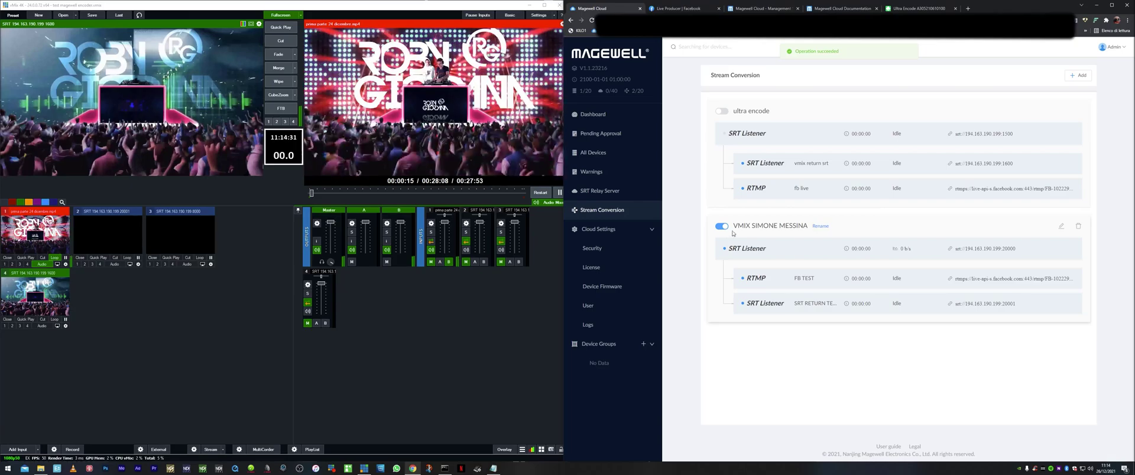
{"action": "left_click", "coordinate": [739, 228]}
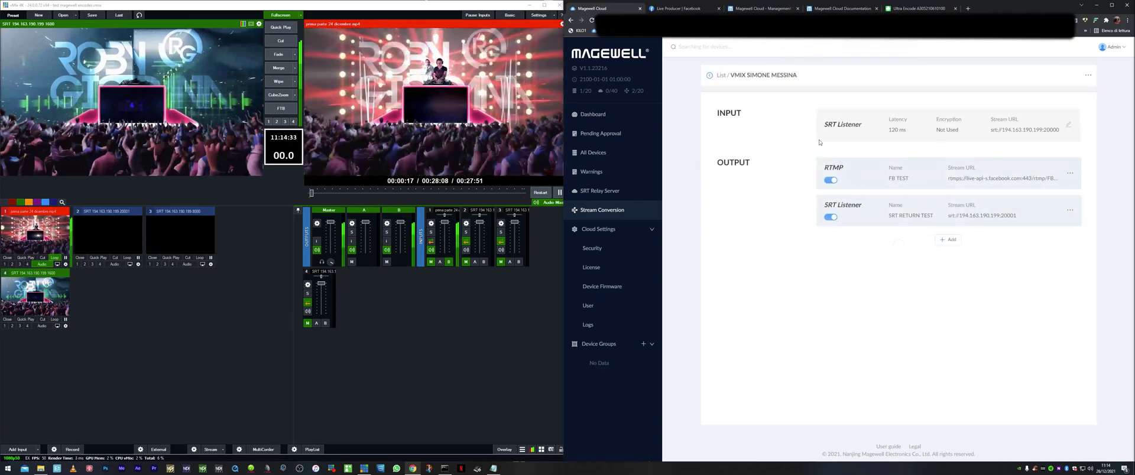
{"action": "left_click_drag", "start_coordinate": [823, 167], "coordinate": [844, 168]}
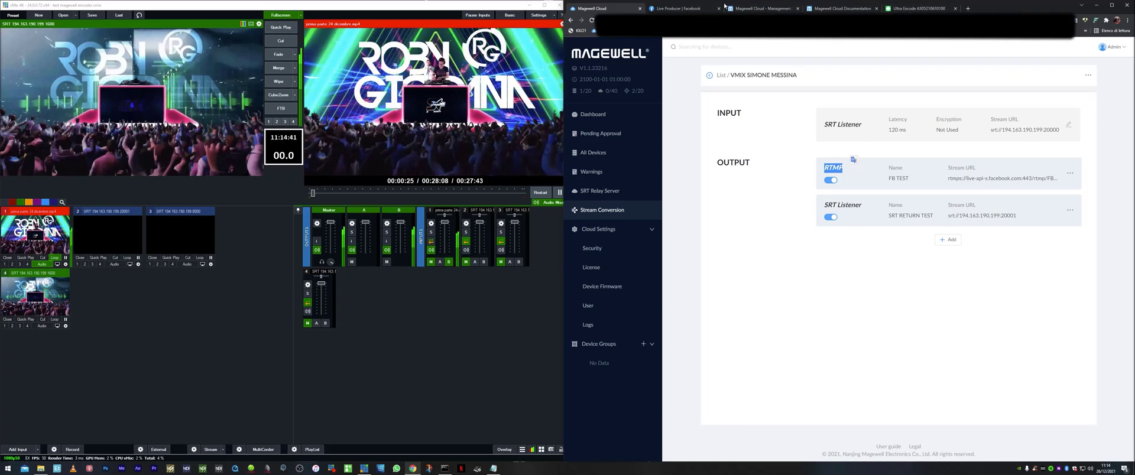
{"action": "left_click", "coordinate": [686, 8]}
{"action": "left_click", "coordinate": [597, 8]}
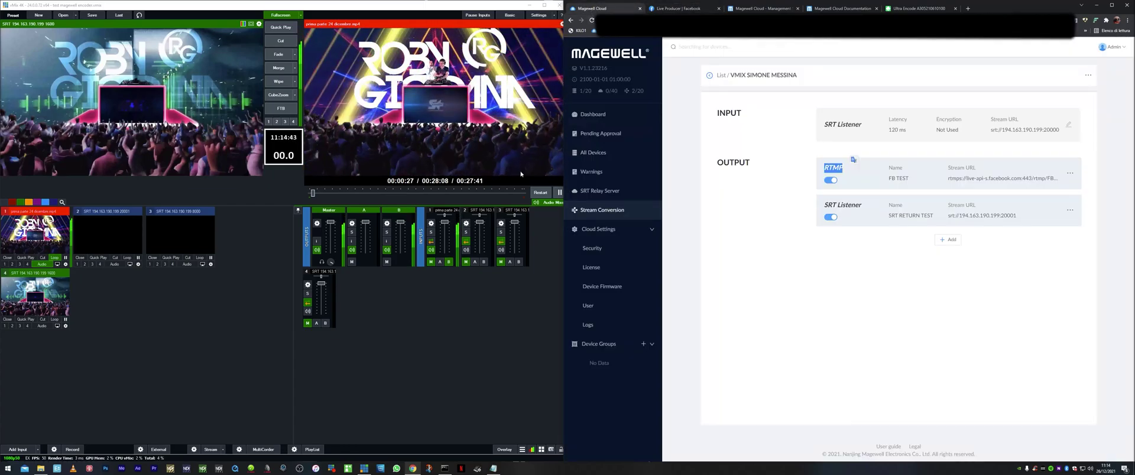
In vMix, close the SRT input for port 1600 and enable the SRT Caller output to 194.163.190.199:20000.
{"action": "left_click", "coordinate": [7, 319]}
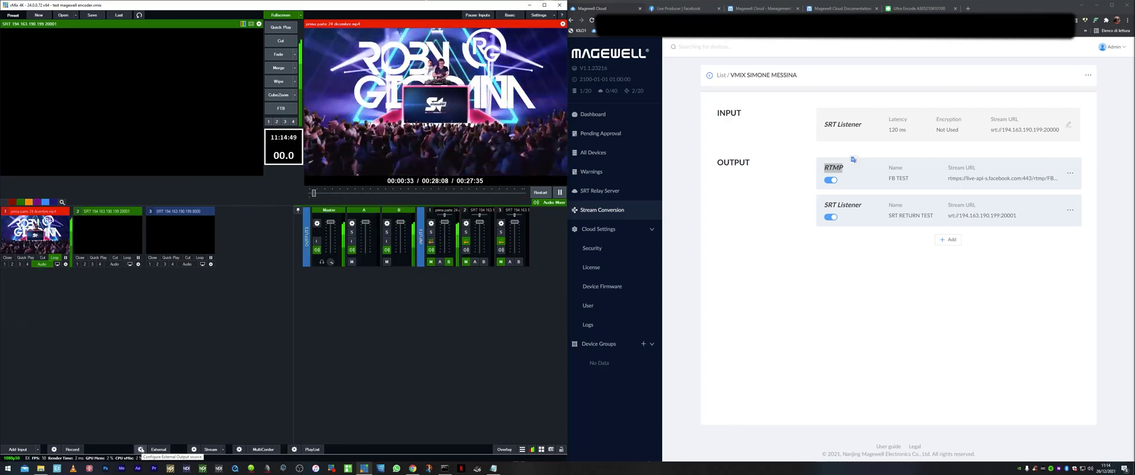
{"action": "left_click", "coordinate": [141, 450]}
{"action": "mouse_move", "coordinate": [161, 428]}
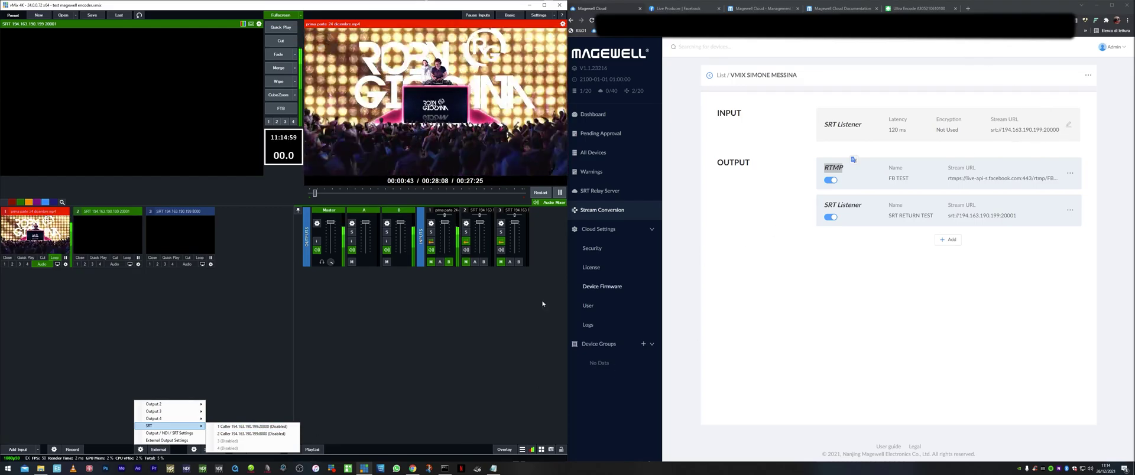
{"action": "left_click", "coordinate": [237, 428]}
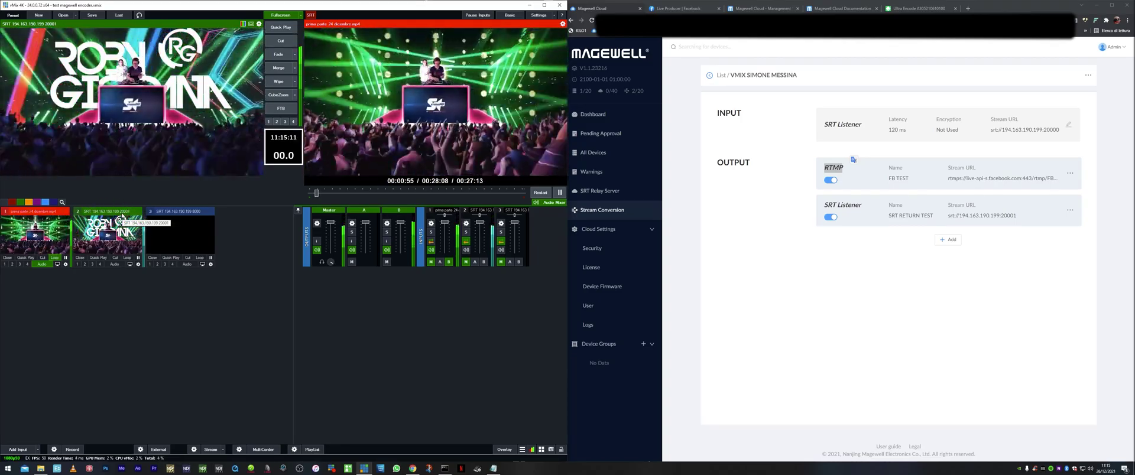
Check the SRT RETURN TEST output's port in Magewell Cloud and the vMix stream's preview in Facebook Live Producer.
{"action": "double_click", "coordinate": [1008, 216]}
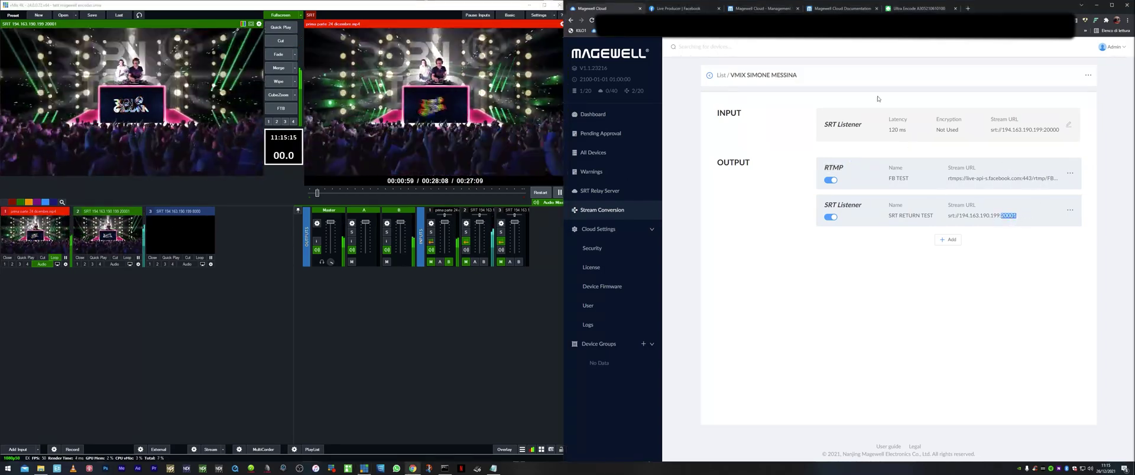
{"action": "key", "text": "ctrl+Tab"}
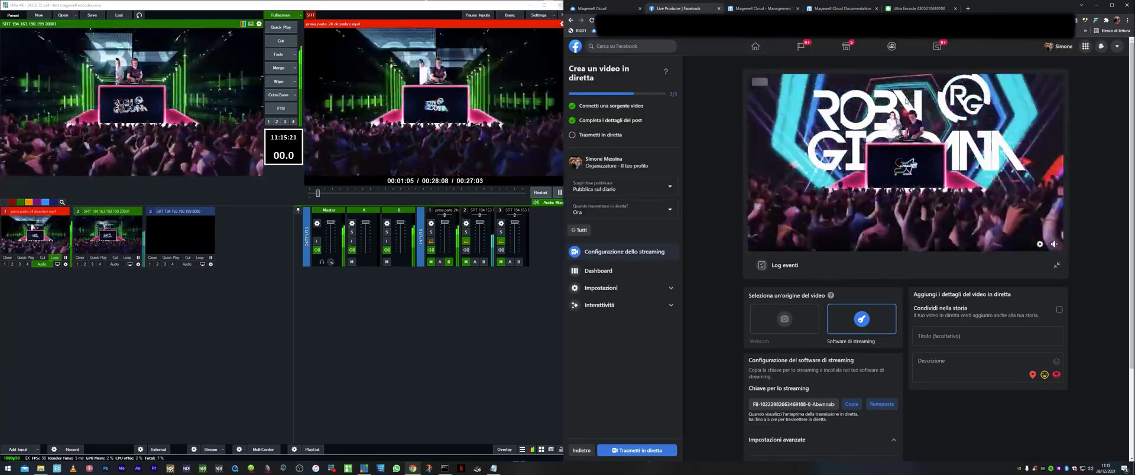
Return to Magewell Cloud, leave the VMIX conversion's details and open the SRT Relay Server page.
{"action": "left_click", "coordinate": [596, 8]}
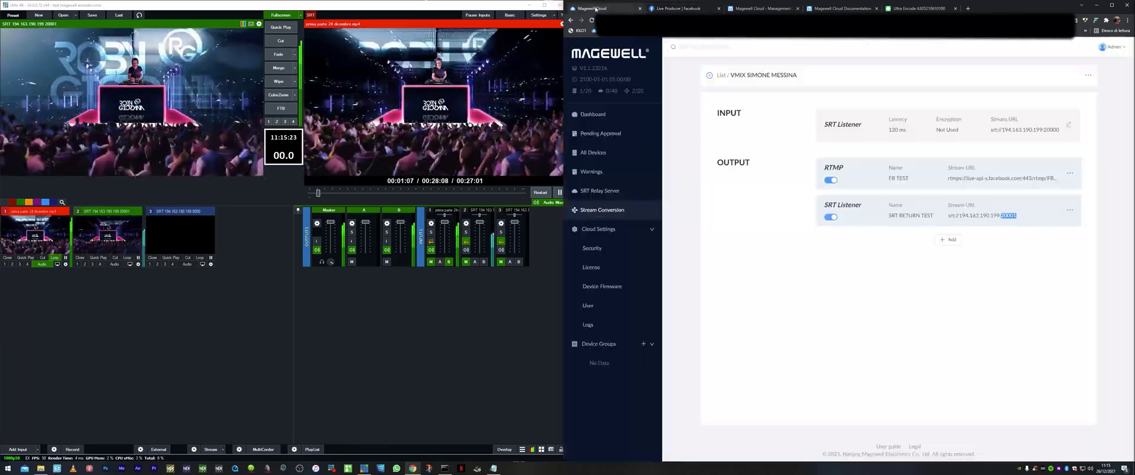
{"action": "left_click", "coordinate": [710, 75]}
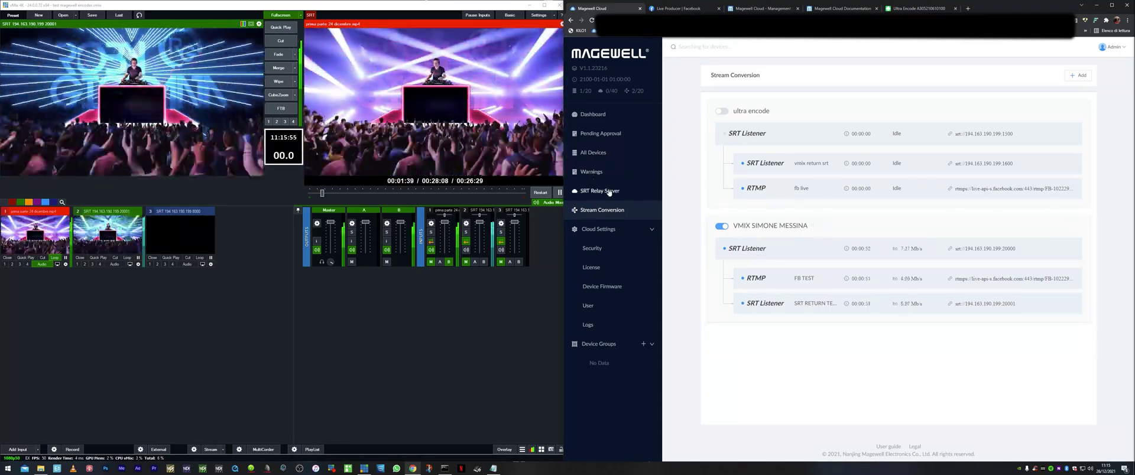
{"action": "left_click", "coordinate": [609, 192]}
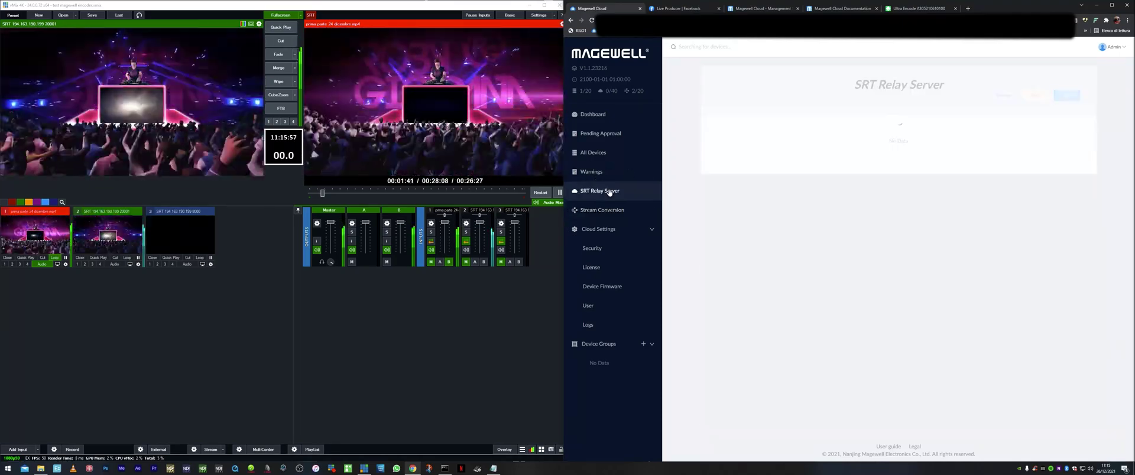
{"action": "left_click", "coordinate": [141, 449]}
{"action": "mouse_move", "coordinate": [177, 426]}
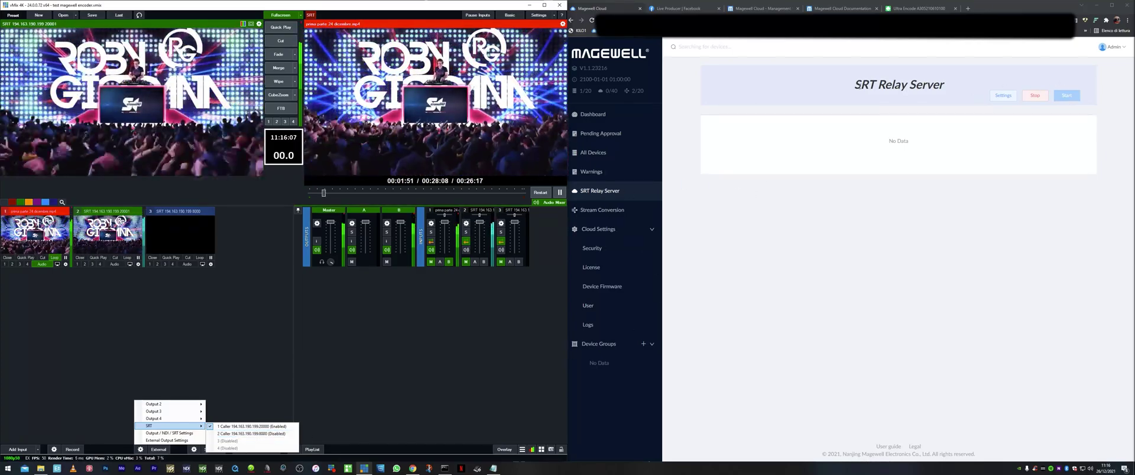
Open the SRT Relay Server settings and review the port, upload domain, play domain and upload Stream ID format.
{"action": "left_click", "coordinate": [1003, 96]}
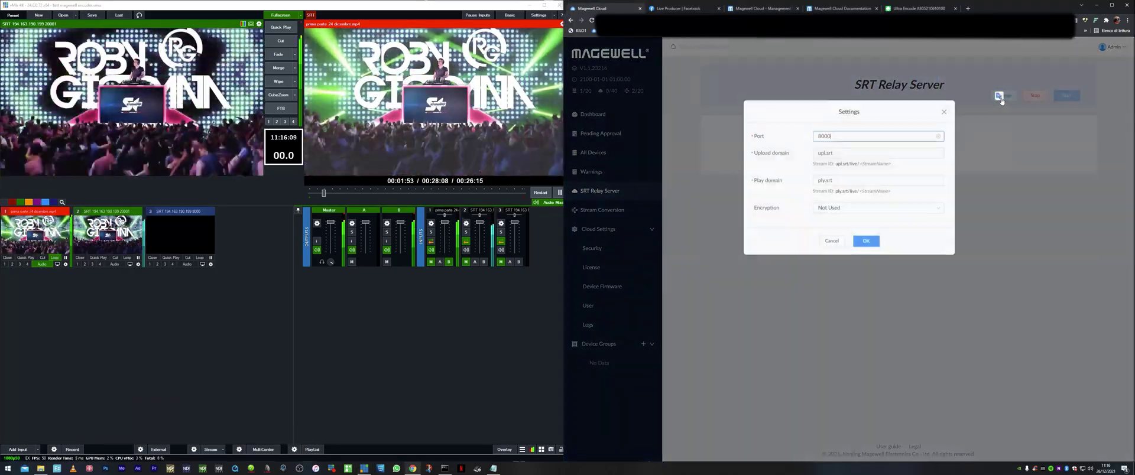
{"action": "left_click", "coordinate": [837, 139]}
{"action": "left_click_drag", "start_coordinate": [837, 139], "coordinate": [816, 138]}
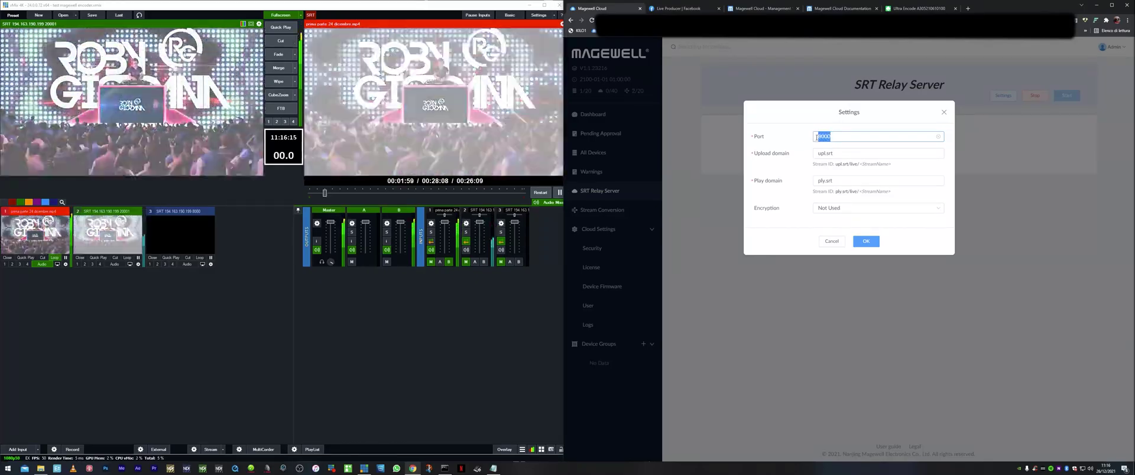
{"action": "double_click", "coordinate": [835, 154]}
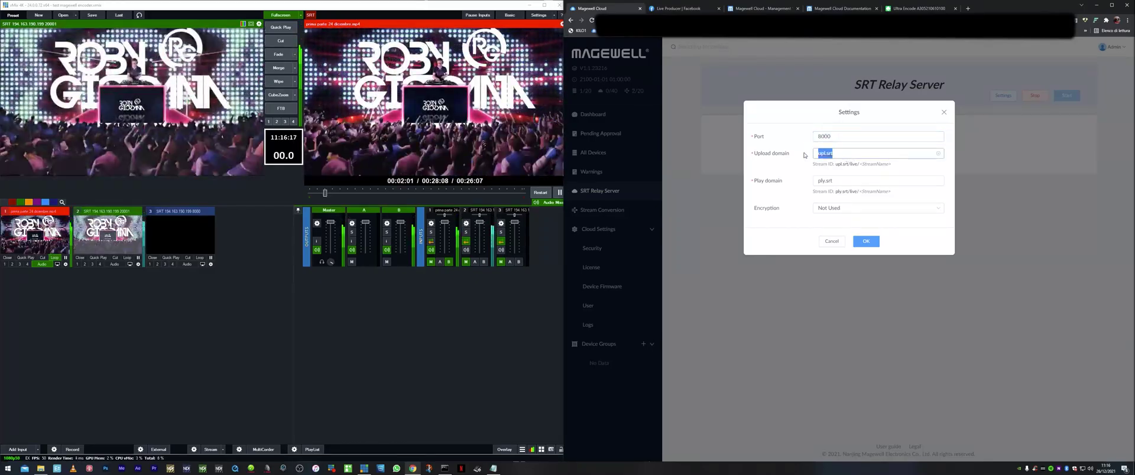
{"action": "double_click", "coordinate": [840, 181]}
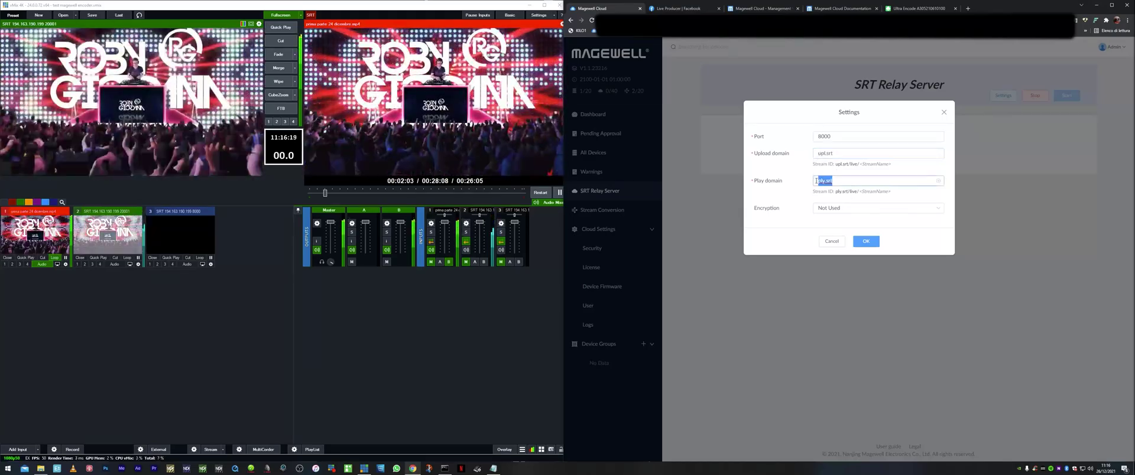
{"action": "left_click_drag", "start_coordinate": [840, 181], "coordinate": [812, 180]}
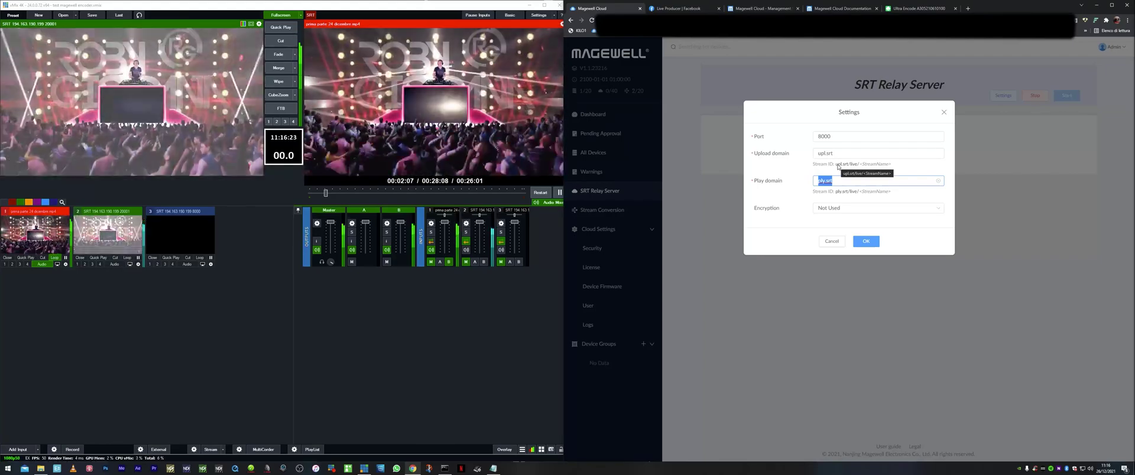
{"action": "left_click_drag", "start_coordinate": [836, 167], "coordinate": [897, 172]}
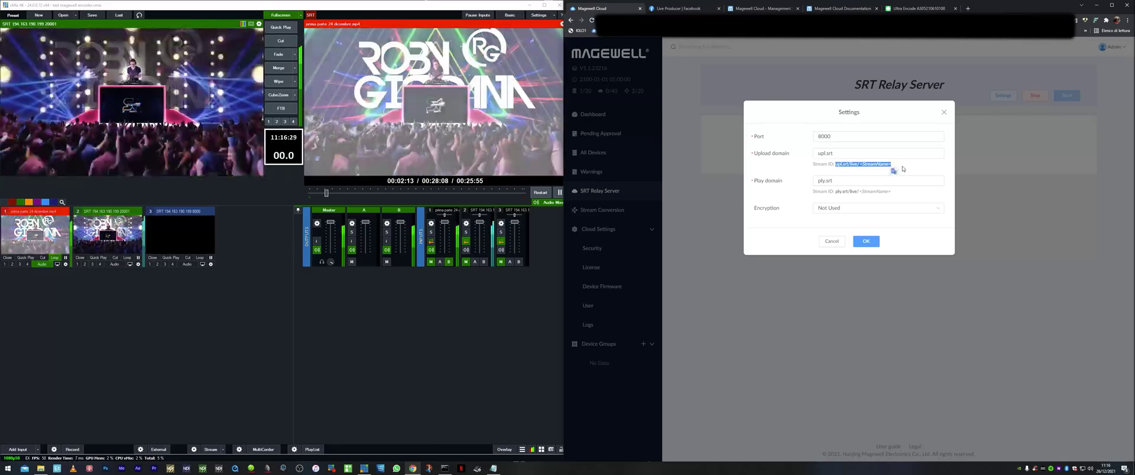
{"action": "left_click", "coordinate": [912, 166]}
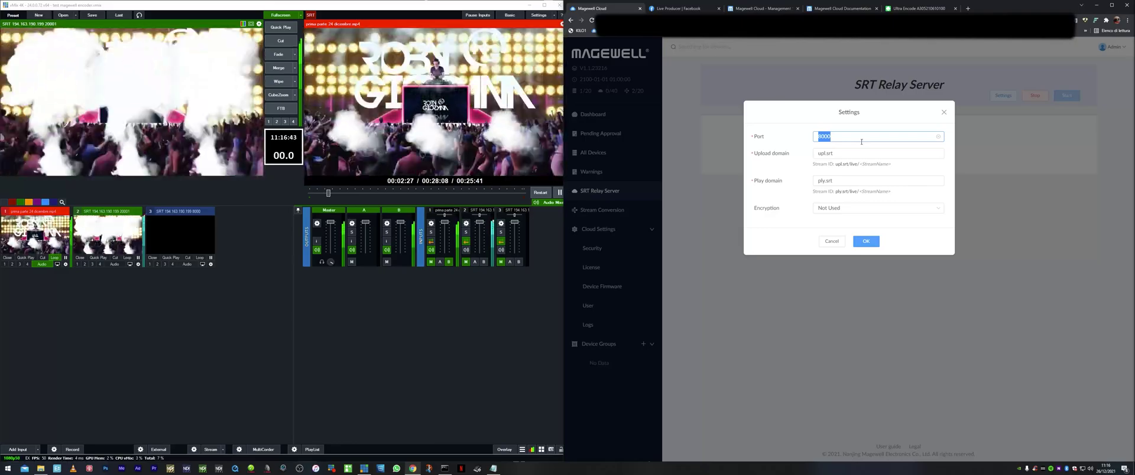
{"action": "left_click", "coordinate": [848, 156]}
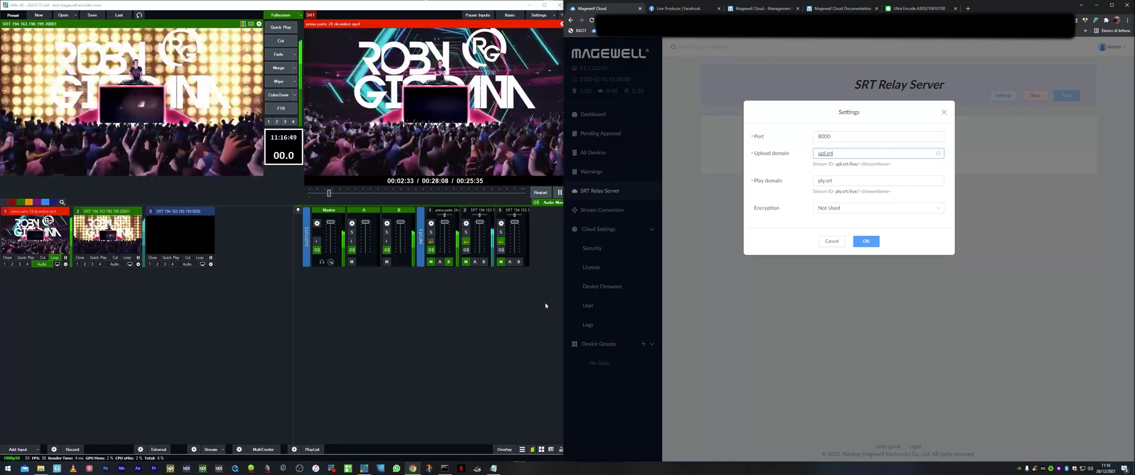
In vMix, open Output 2's settings and review the SRT Caller's hostname, port and upload Stream ID.
{"action": "left_click", "coordinate": [140, 449]}
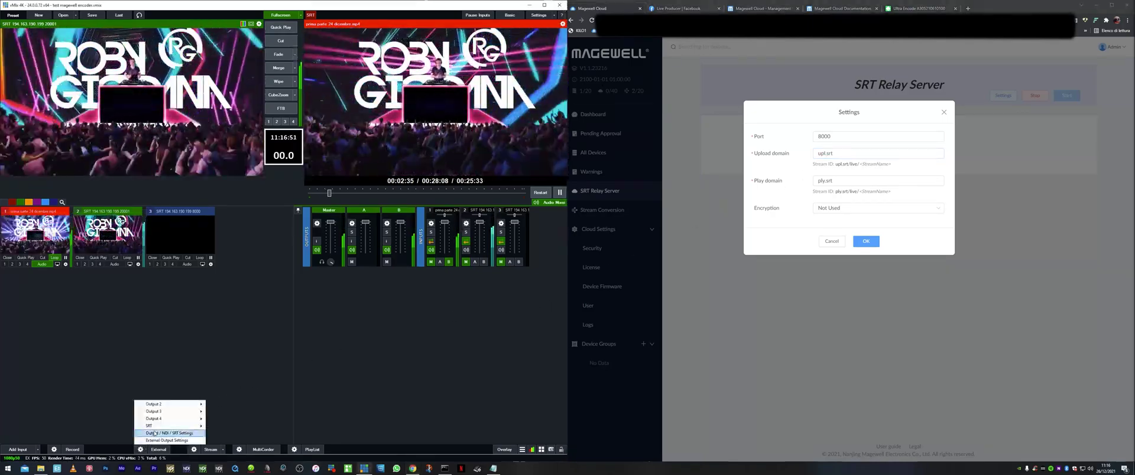
{"action": "mouse_move", "coordinate": [184, 426]}
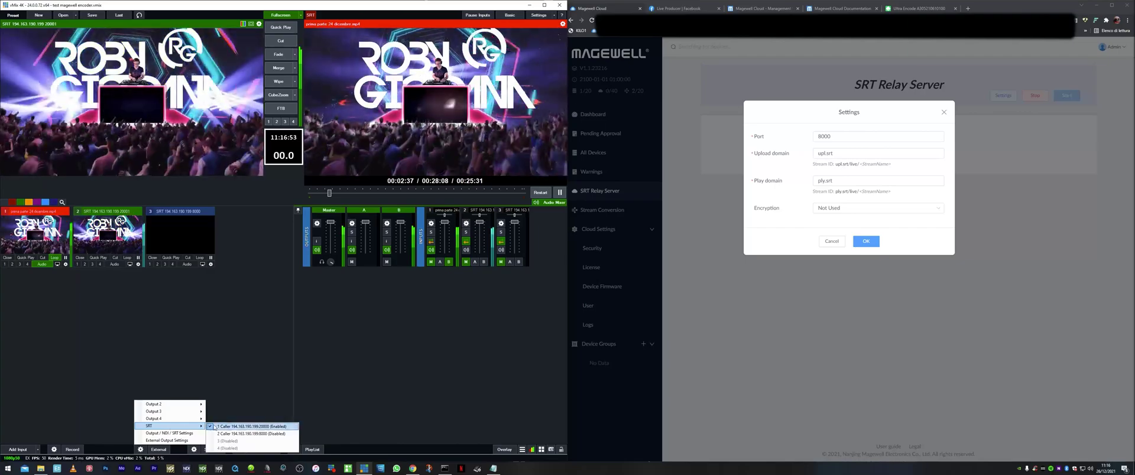
{"action": "left_click", "coordinate": [239, 433]}
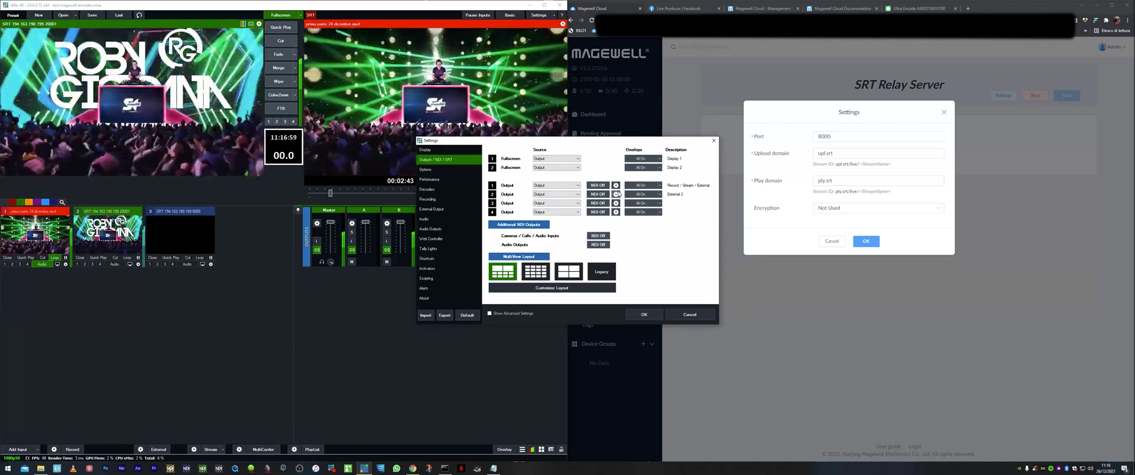
{"action": "left_click", "coordinate": [617, 194]}
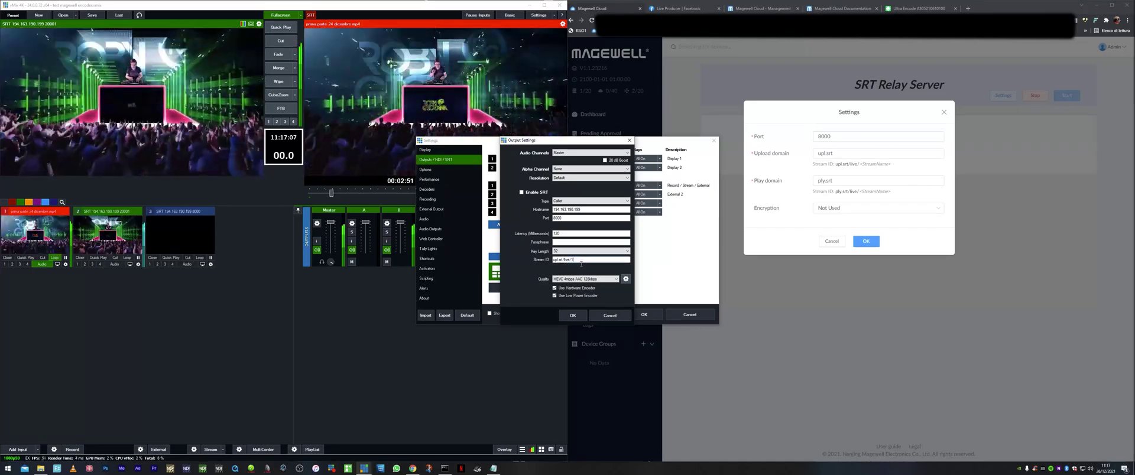
{"action": "left_click", "coordinate": [573, 315]}
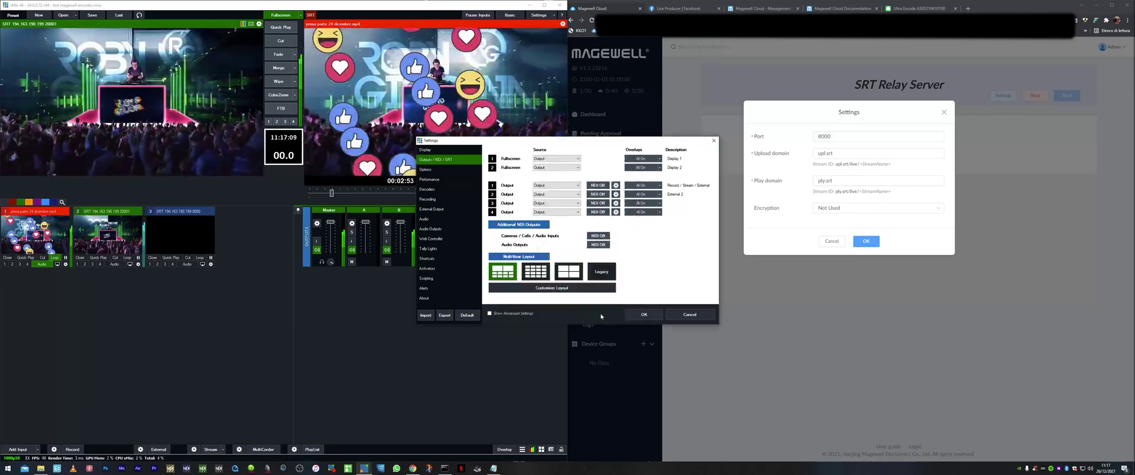
{"action": "left_click", "coordinate": [644, 315]}
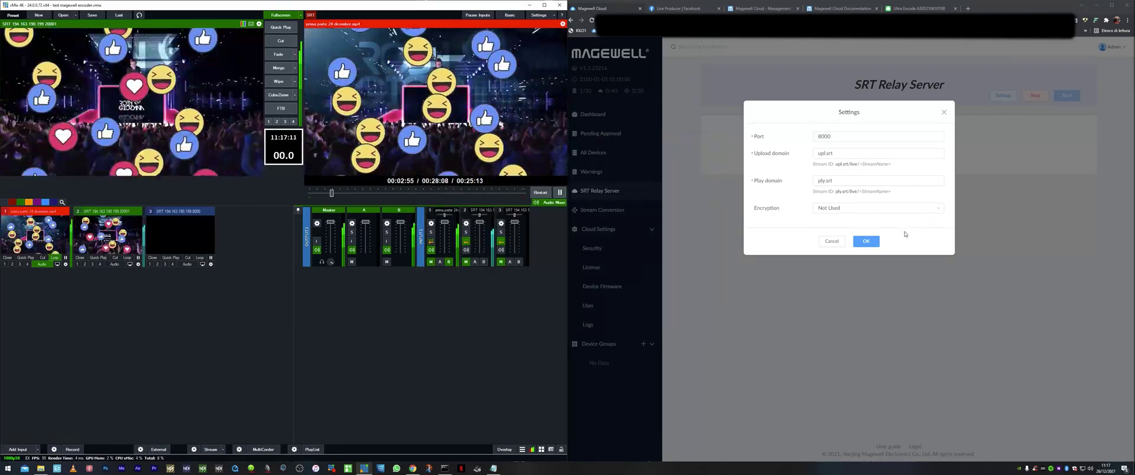
Confirm the relay server settings, and in vMix enable the SRT Caller output to 194.163.190.199:8000.
{"action": "left_click", "coordinate": [867, 241]}
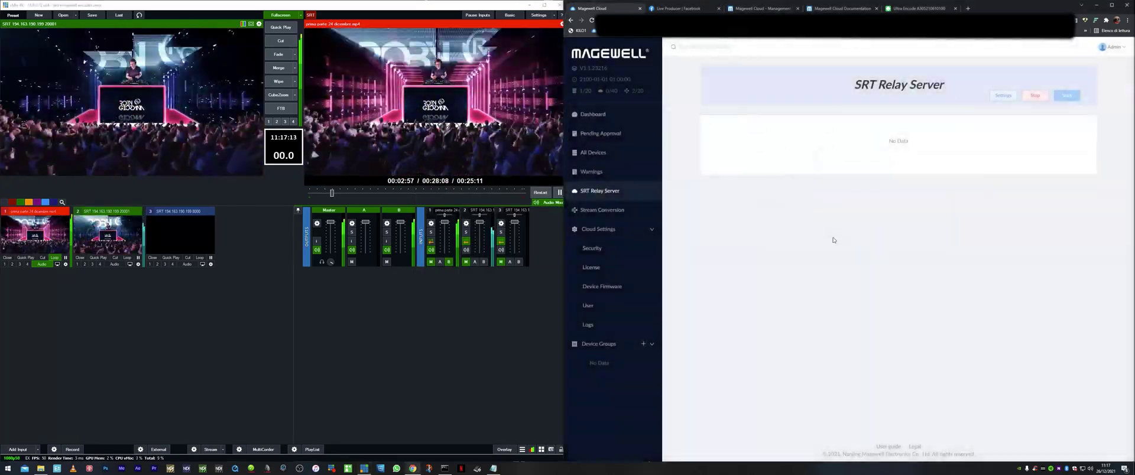
{"action": "left_click", "coordinate": [155, 449]}
{"action": "mouse_move", "coordinate": [150, 426]}
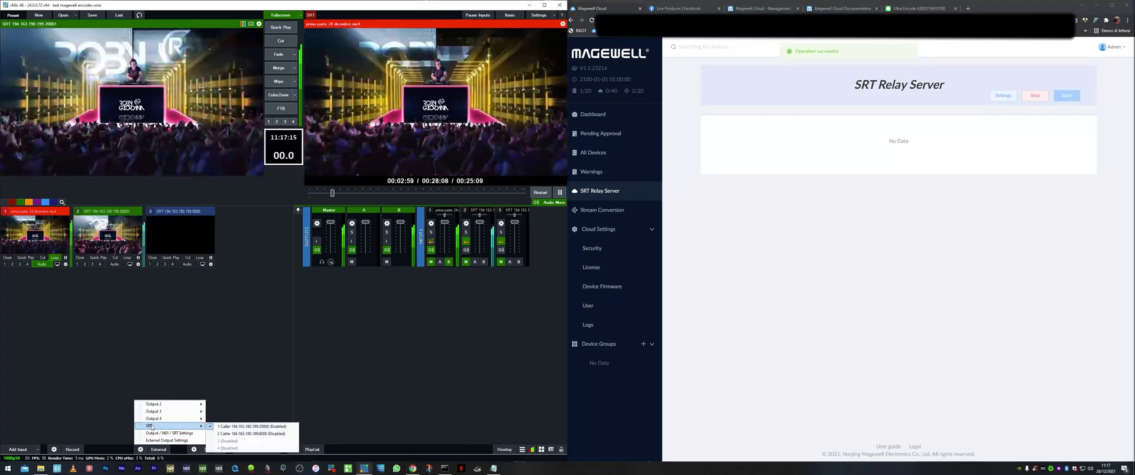
{"action": "left_click", "coordinate": [220, 434]}
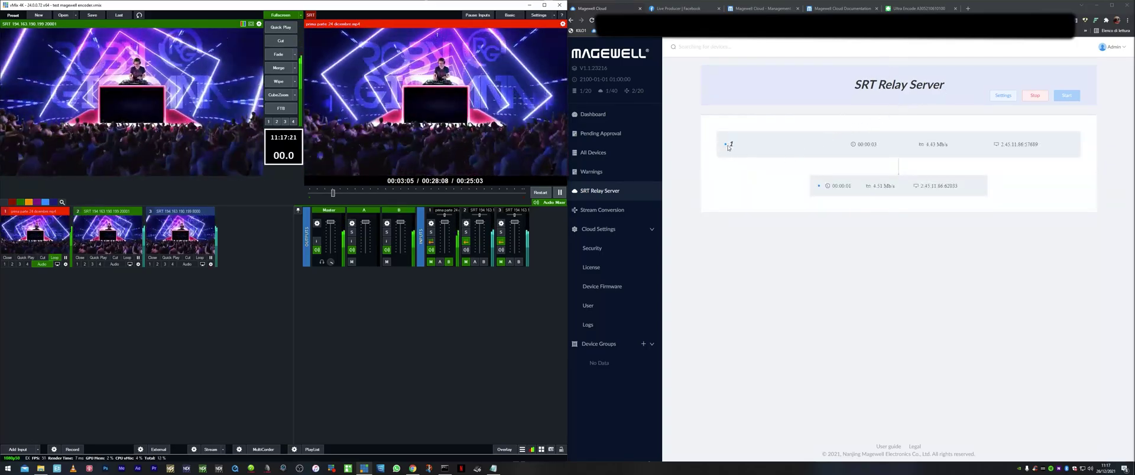
{"action": "left_click", "coordinate": [737, 145]}
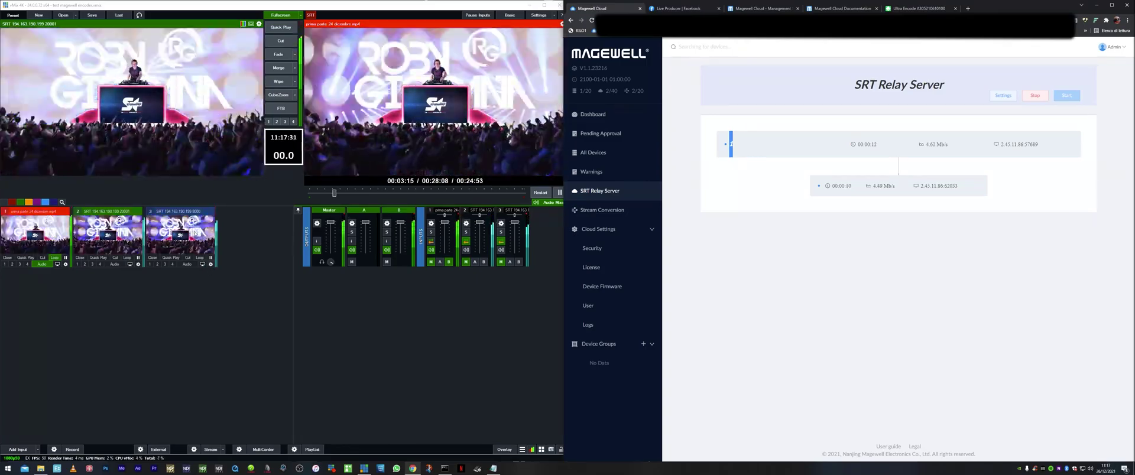
Open the source selection of vMix's third input and review the SRT Caller's port and play Stream ID without applying changes.
{"action": "left_click", "coordinate": [210, 265]}
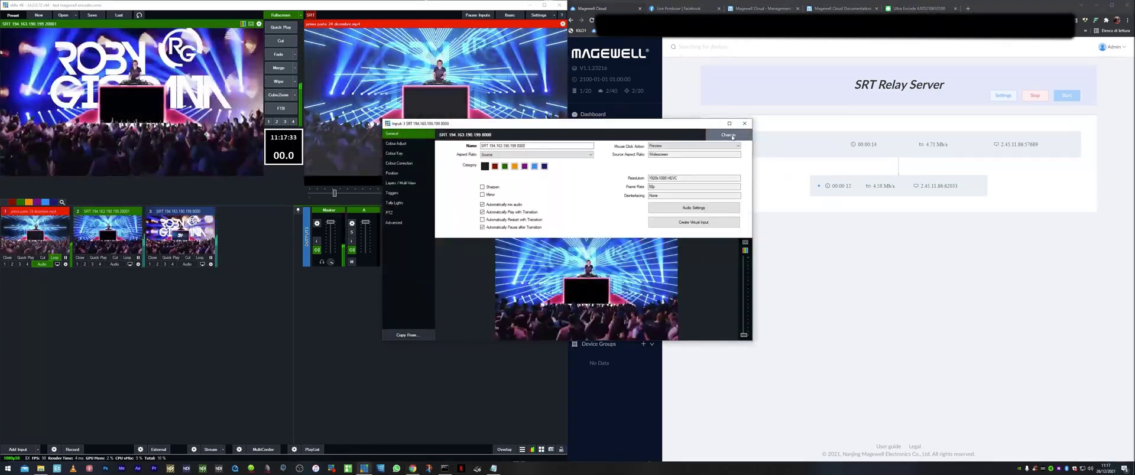
{"action": "left_click", "coordinate": [728, 135]}
{"action": "left_click", "coordinate": [502, 180]}
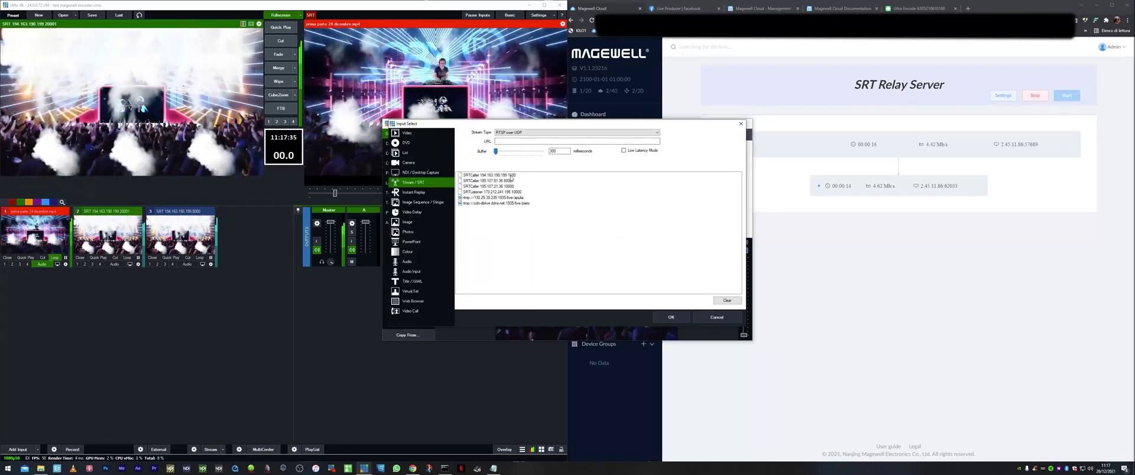
{"action": "triple_click", "coordinate": [524, 168]}
{"action": "key", "text": "BackSpace"}
{"action": "left_click_drag", "start_coordinate": [509, 169], "coordinate": [518, 168]}
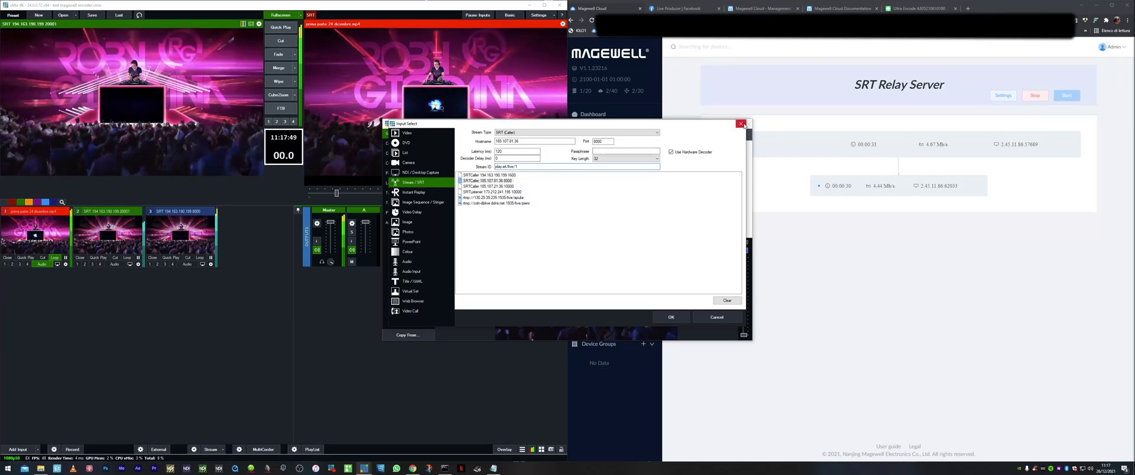
{"action": "left_click", "coordinate": [742, 124]}
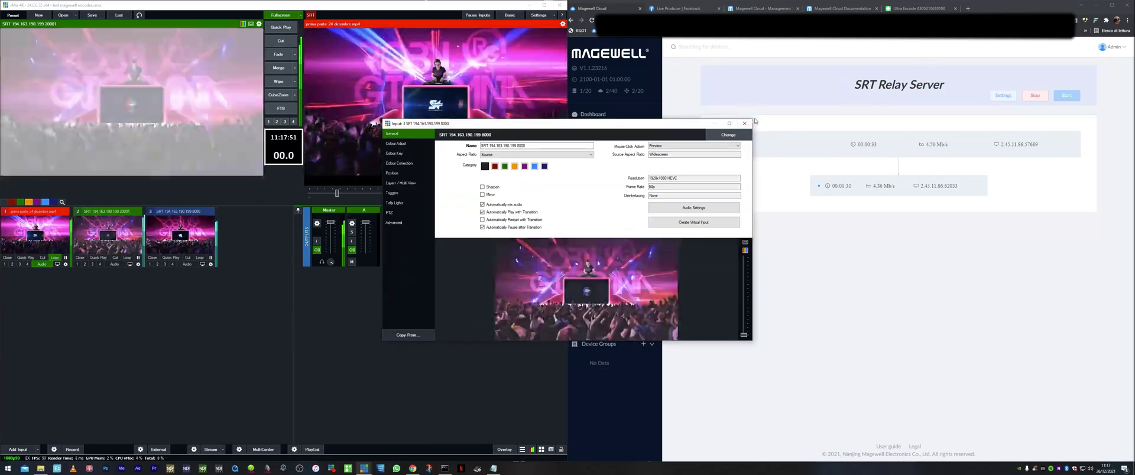
{"action": "left_click", "coordinate": [749, 123]}
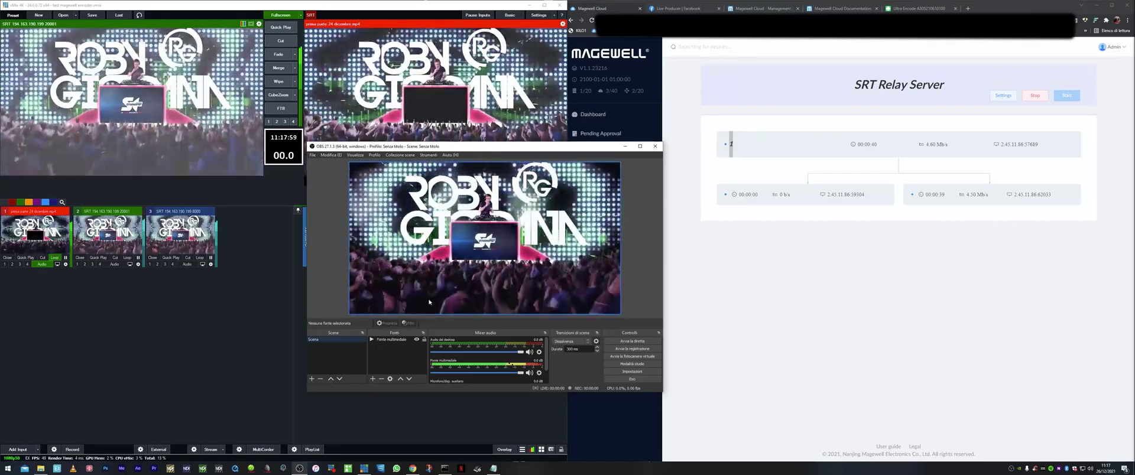
Move the OBS window clear of the relay page and examine the connected SRT players and the relay channel usage.
{"action": "left_click_drag", "start_coordinate": [449, 149], "coordinate": [411, 168]}
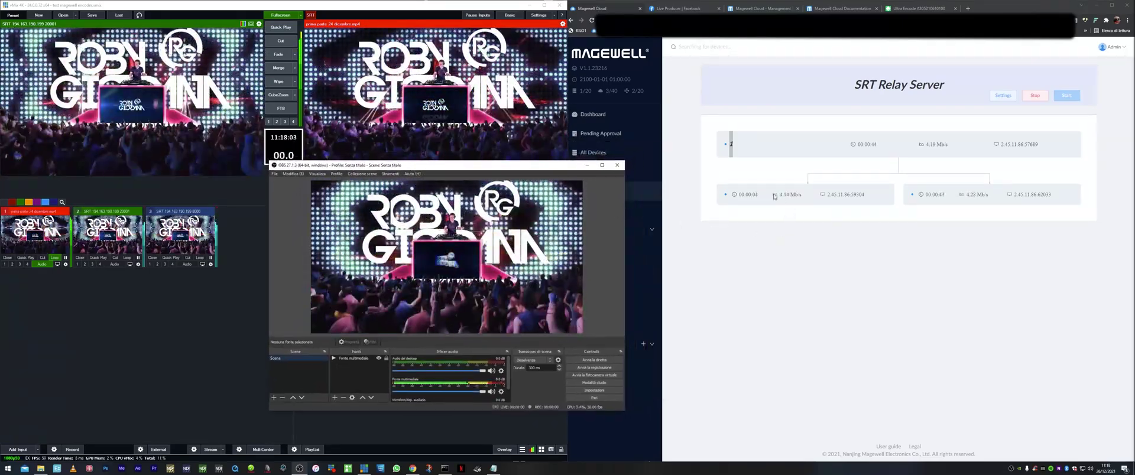
{"action": "left_click_drag", "start_coordinate": [727, 197], "coordinate": [821, 199]}
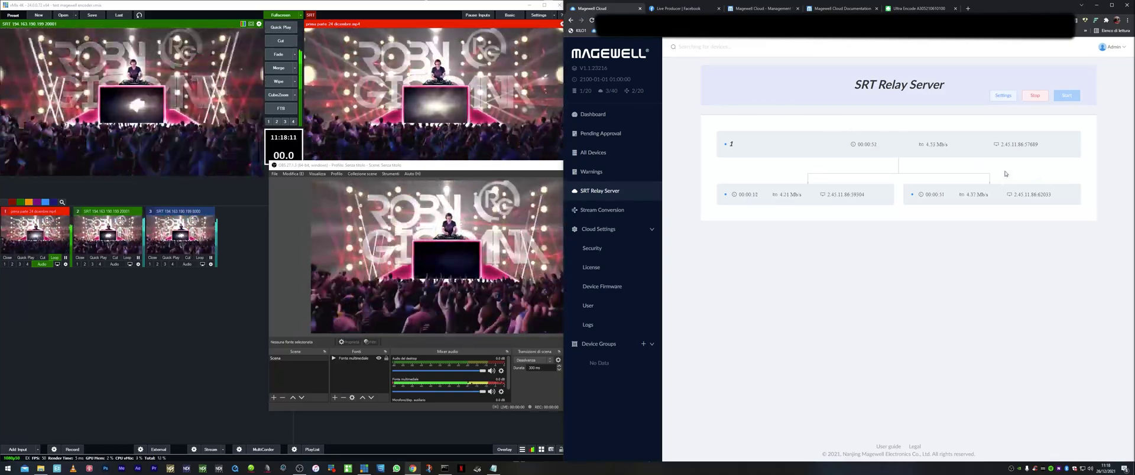
{"action": "left_click_drag", "start_coordinate": [528, 165], "coordinate": [563, 176]}
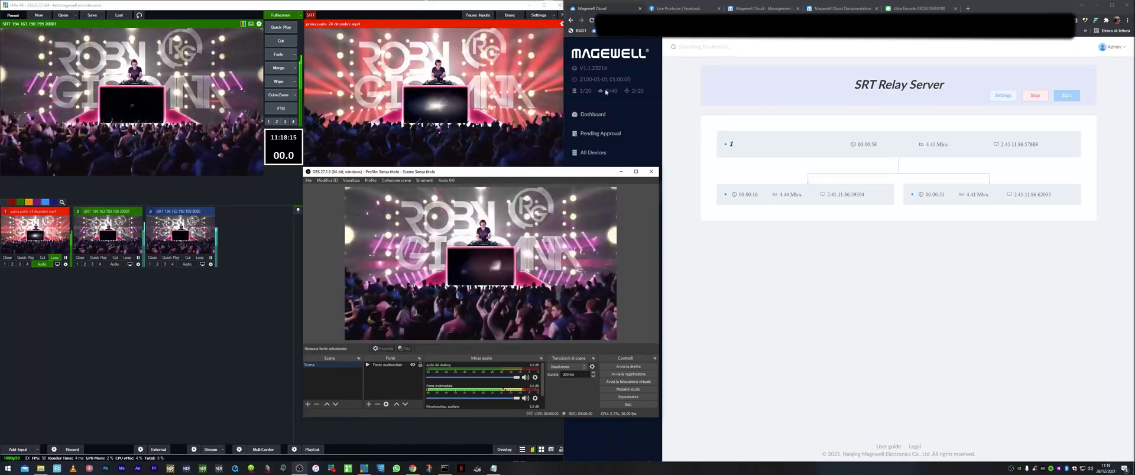
{"action": "left_click_drag", "start_coordinate": [606, 92], "coordinate": [615, 93]}
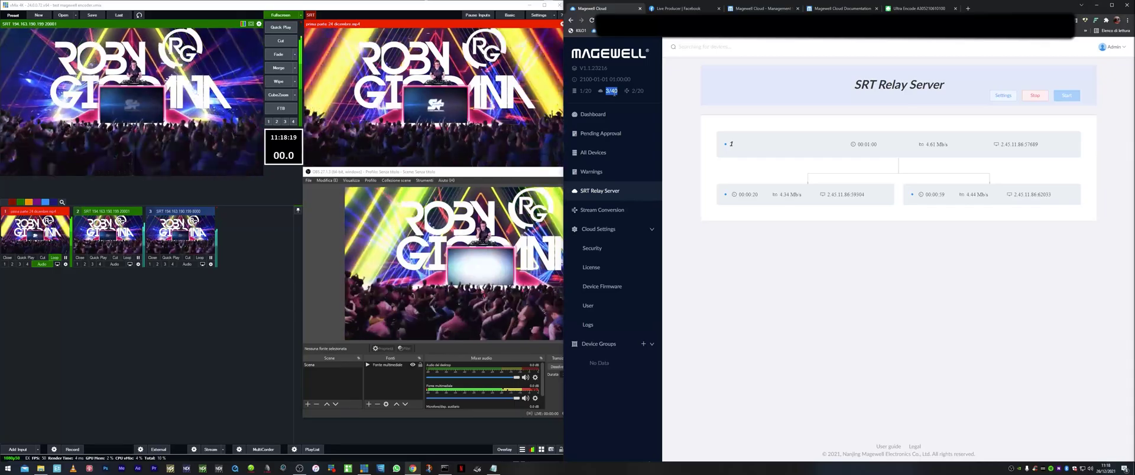
{"action": "left_click", "coordinate": [692, 67]}
Check the stream preview in Facebook Live Producer and close OBS.
{"action": "left_click", "coordinate": [690, 9]}
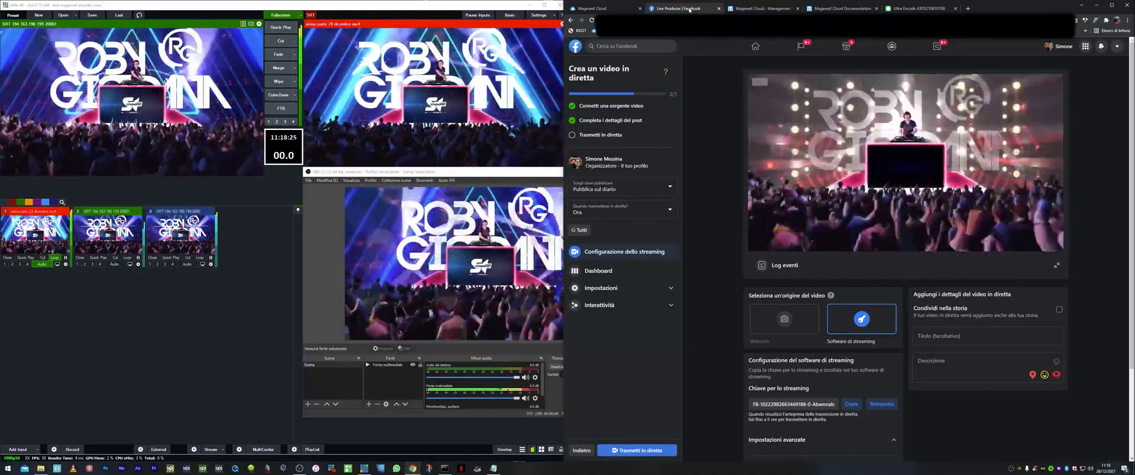
{"action": "left_click", "coordinate": [556, 172]}
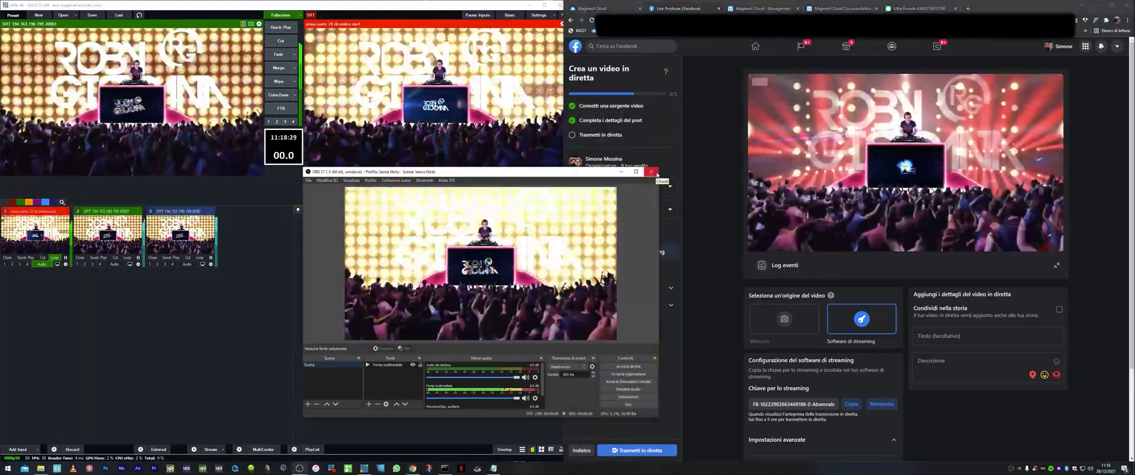
{"action": "left_click", "coordinate": [655, 172]}
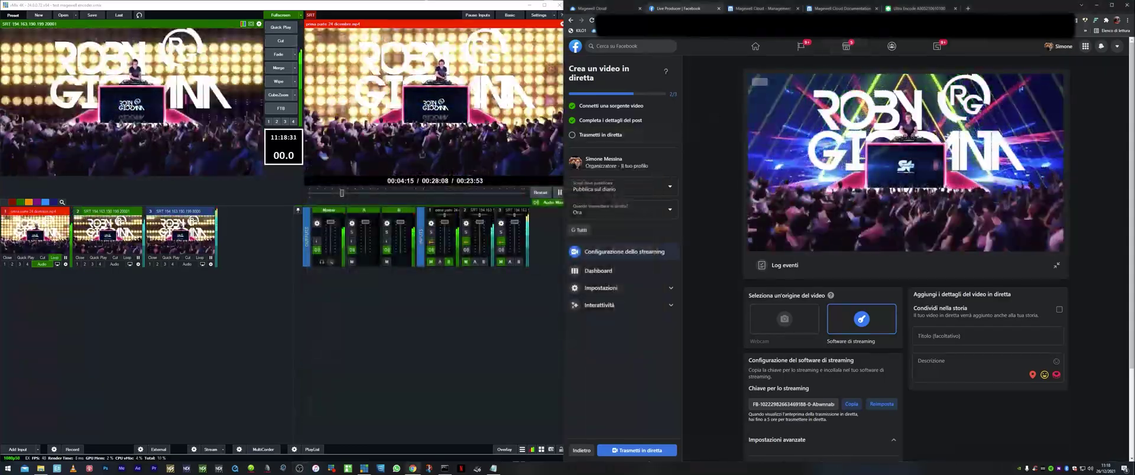
Revisit the Magewell Cloud product page and Facebook Live Producer, and return to the SRT Relay Server page.
{"action": "left_click", "coordinate": [914, 8]}
{"action": "left_click", "coordinate": [760, 9]}
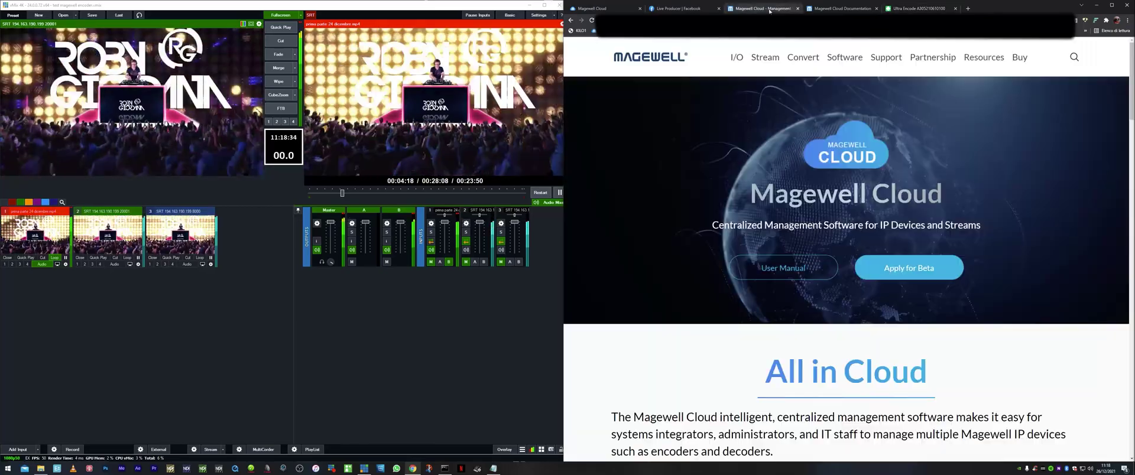
{"action": "left_click", "coordinate": [679, 8]}
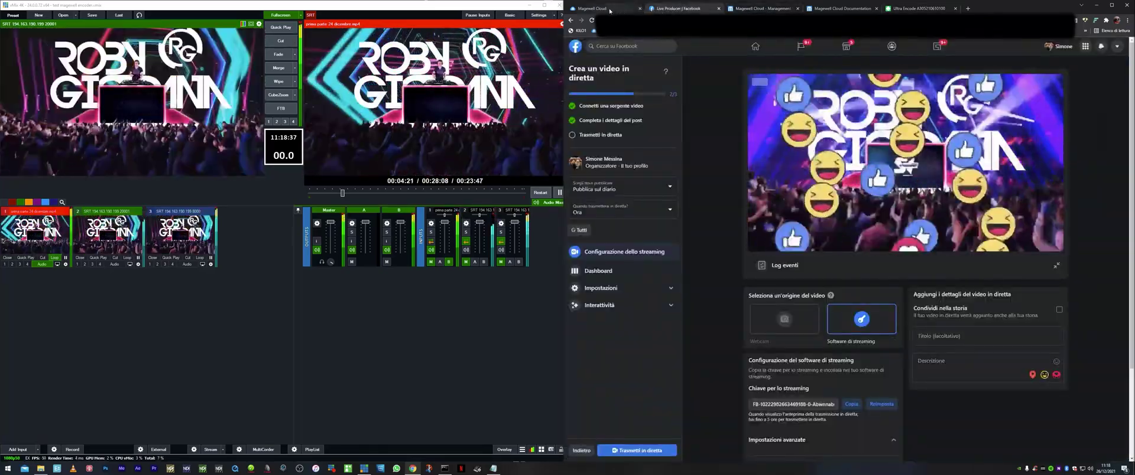
{"action": "left_click", "coordinate": [610, 9]}
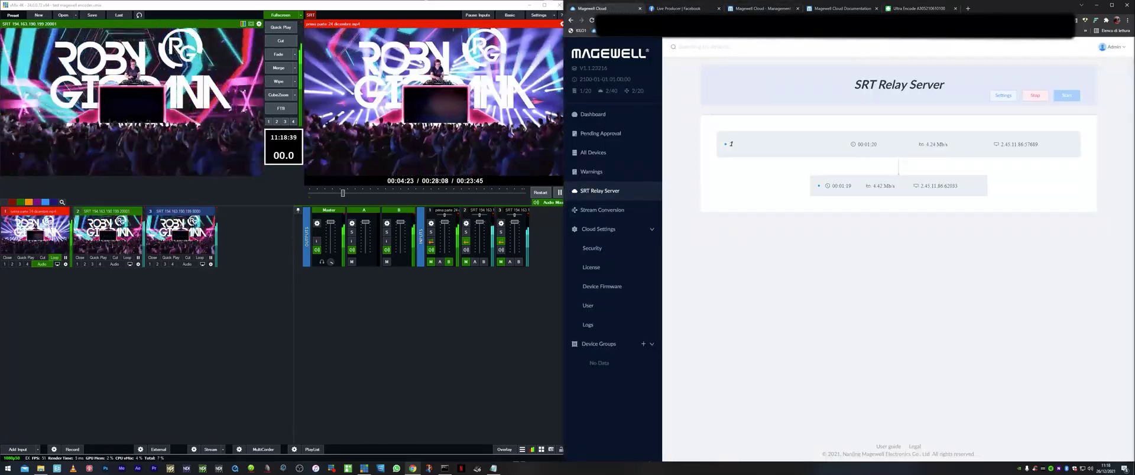